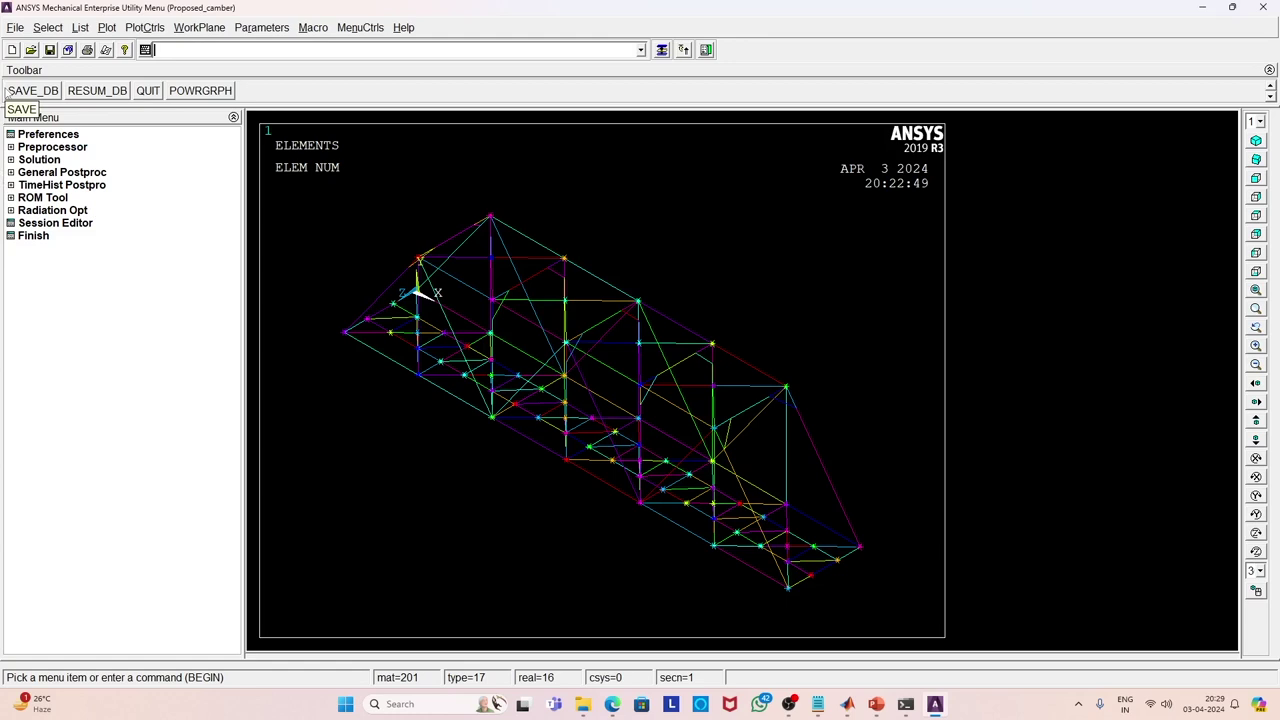
# Look through the preprocessor's modeling options for creating geometry, down to the line creation commands.
pyautogui.click(12, 147)
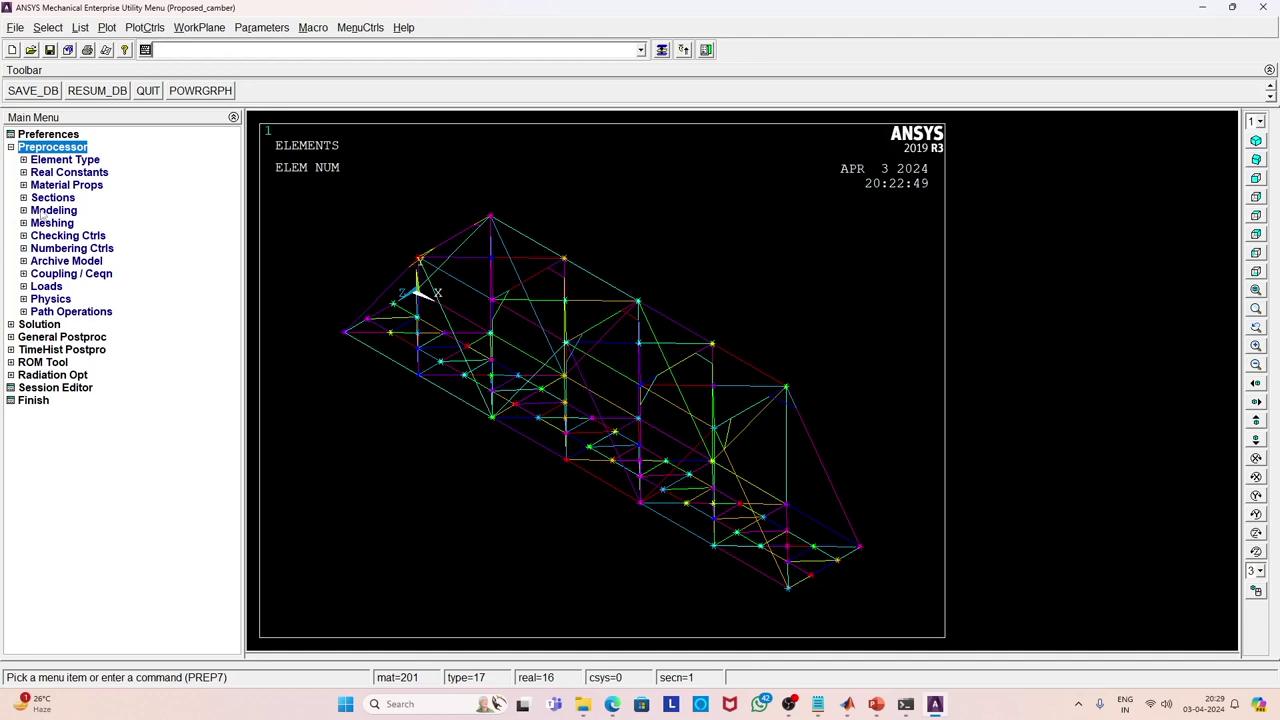
pyautogui.click(24, 211)
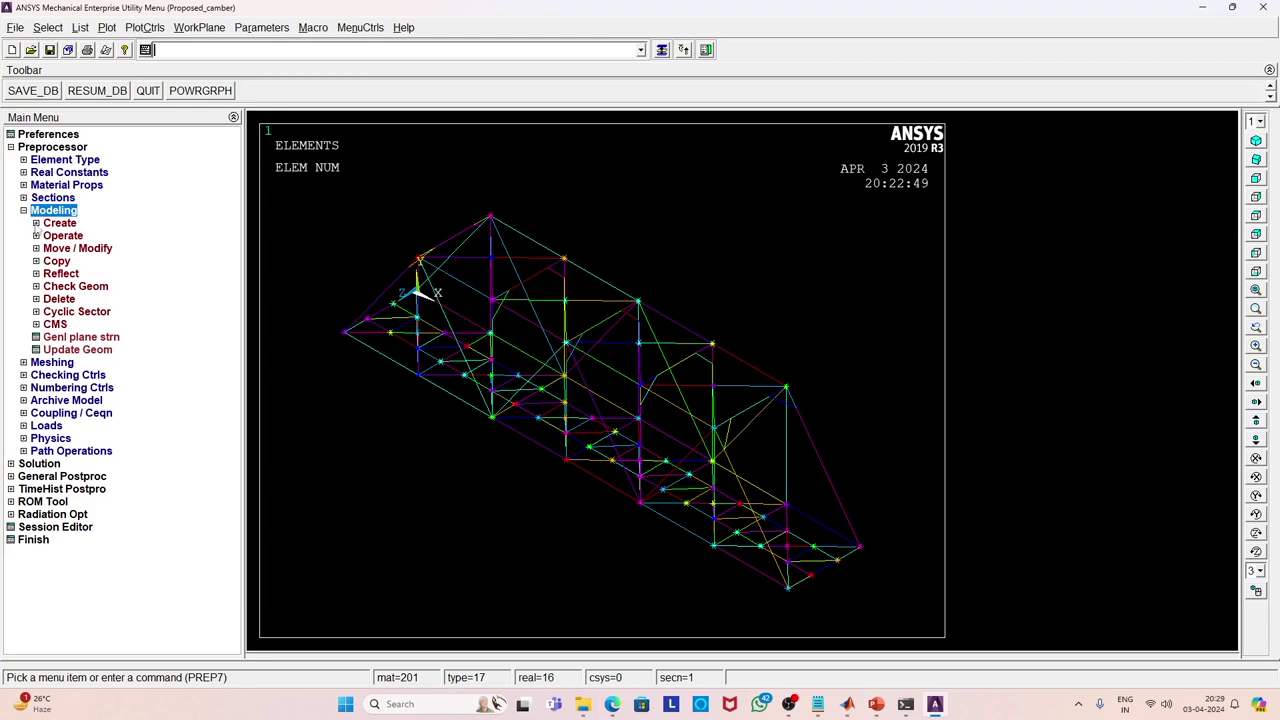
pyautogui.click(37, 223)
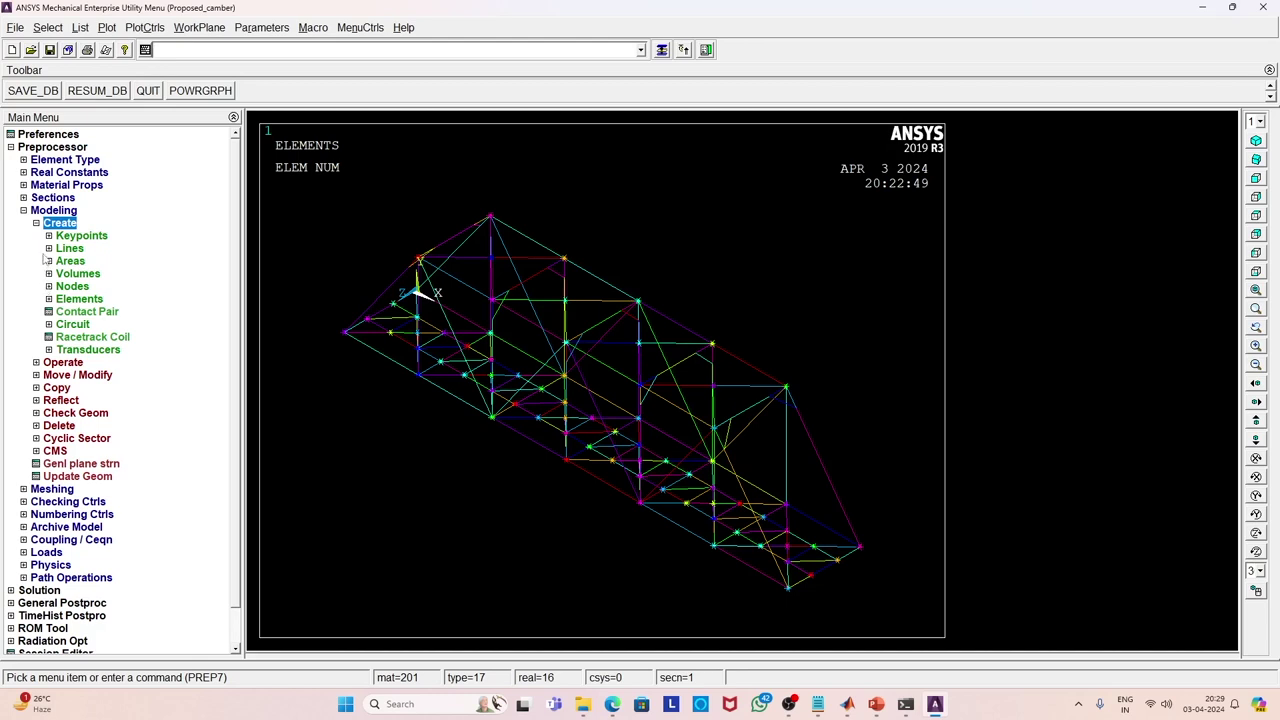
pyautogui.click(49, 249)
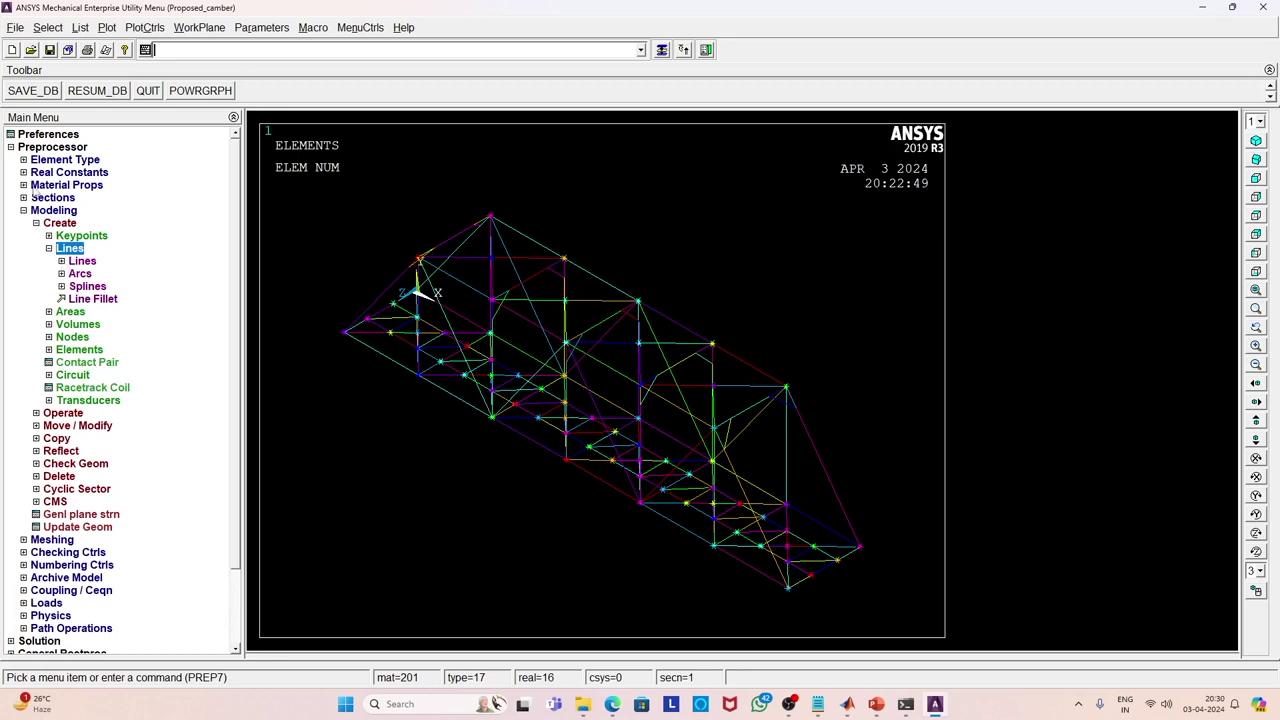
# Look through the preprocessor's beam section options, including the custom section commands.
pyautogui.click(24, 199)
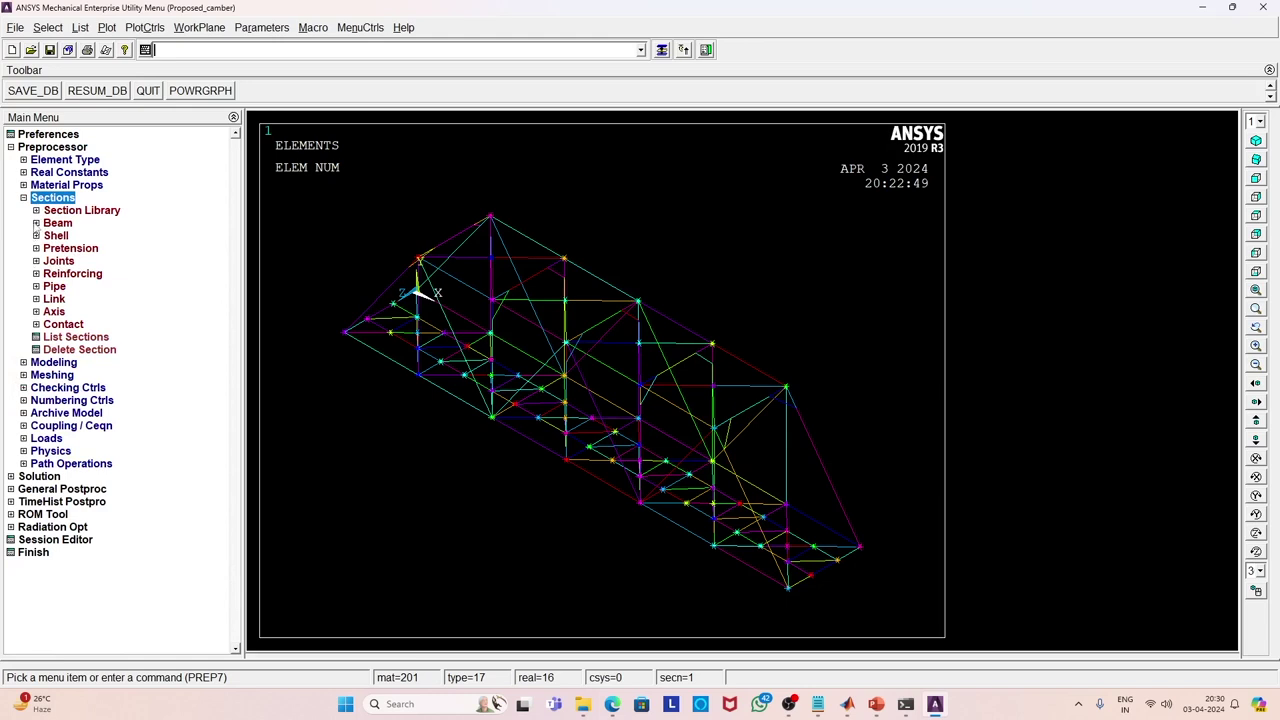
pyautogui.click(36, 223)
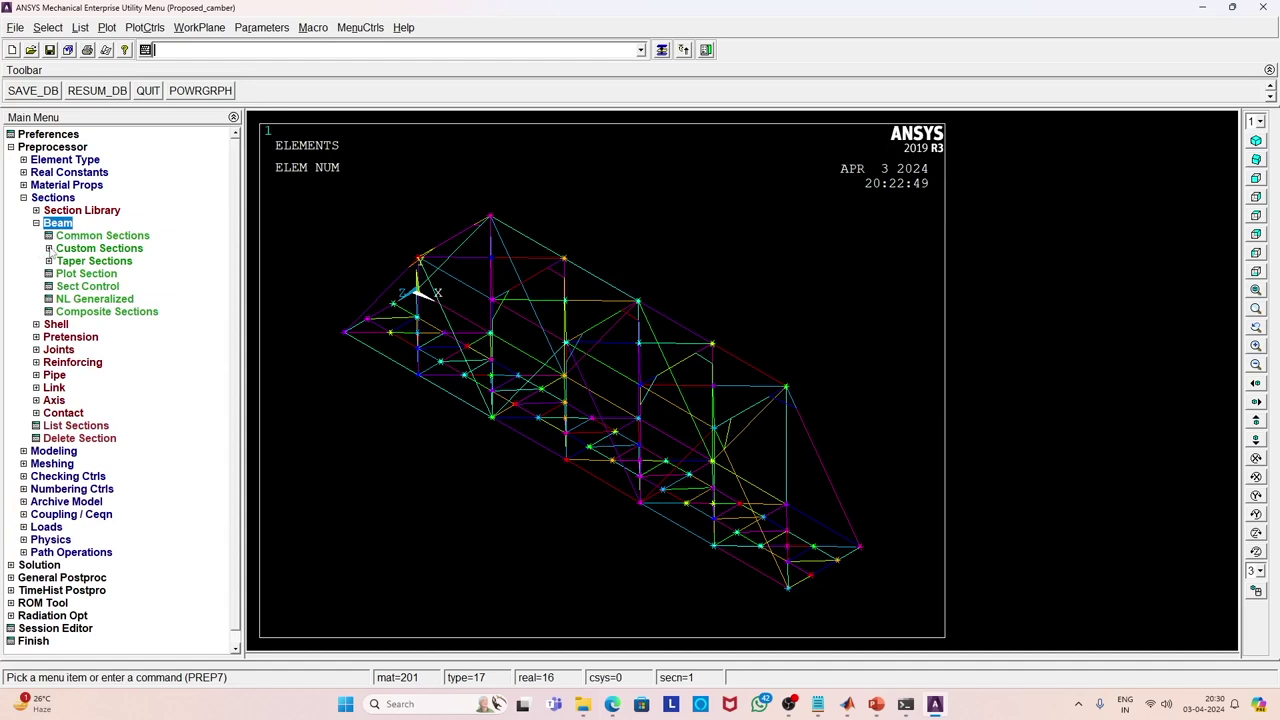
pyautogui.click(48, 249)
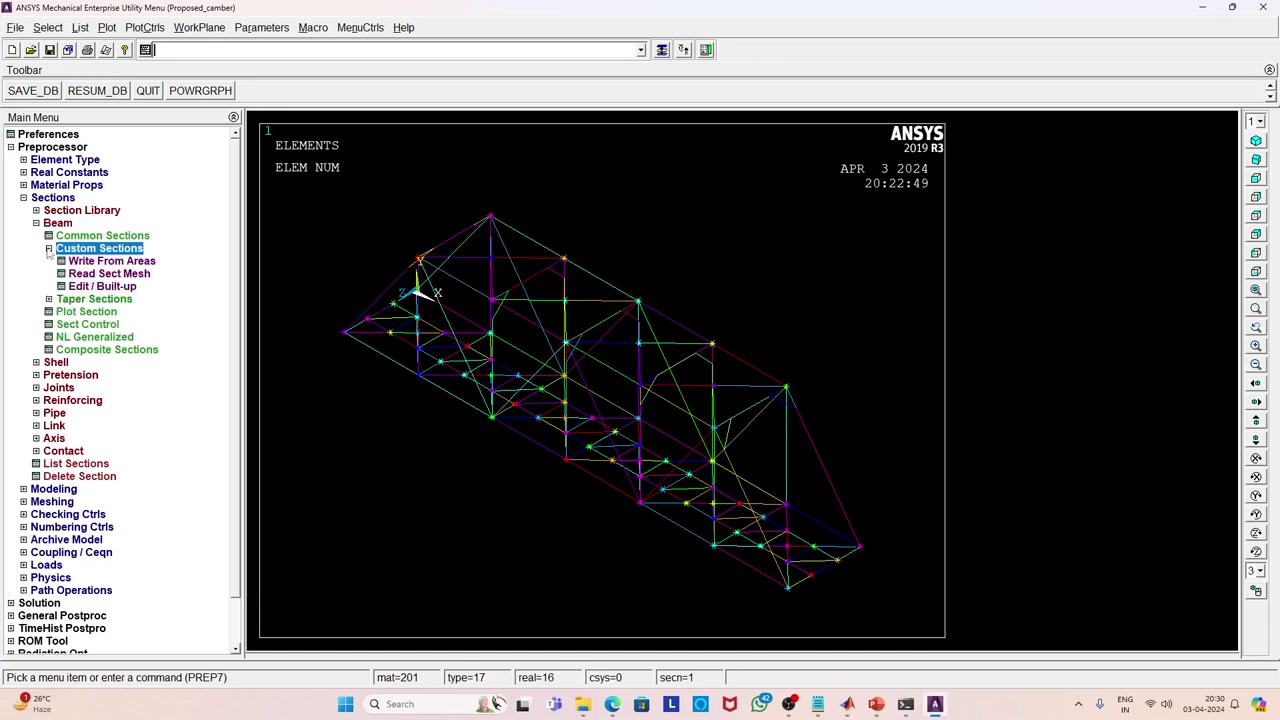
pyautogui.click(48, 249)
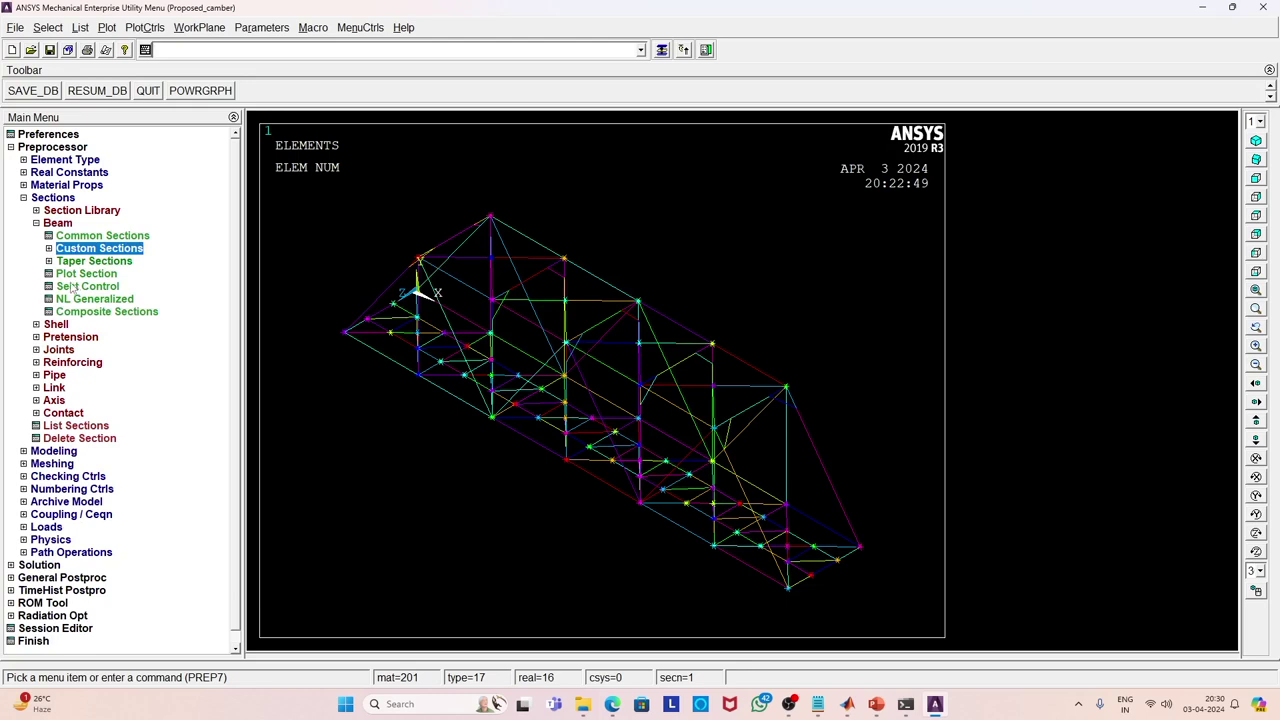
pyautogui.click(23, 198)
# Review the linear elastic isotropic properties of Material Model Number 1 without changing them.
pyautogui.click(23, 185)
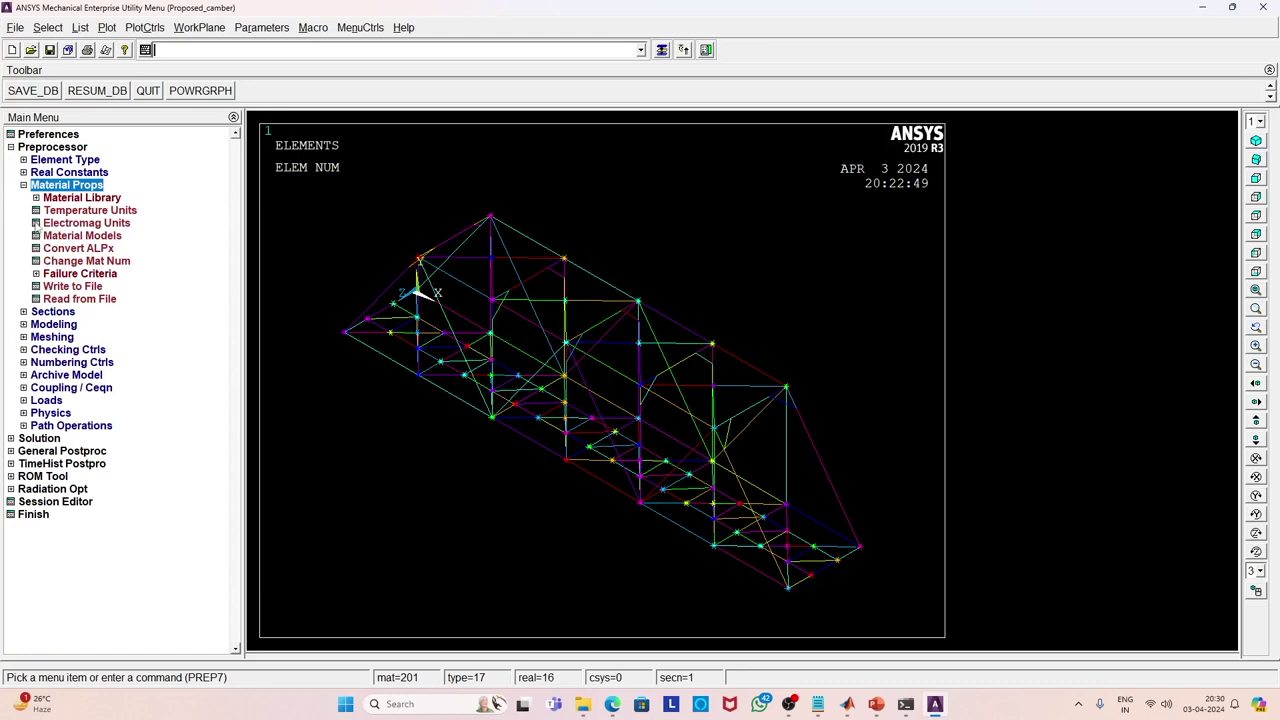
pyautogui.click(36, 198)
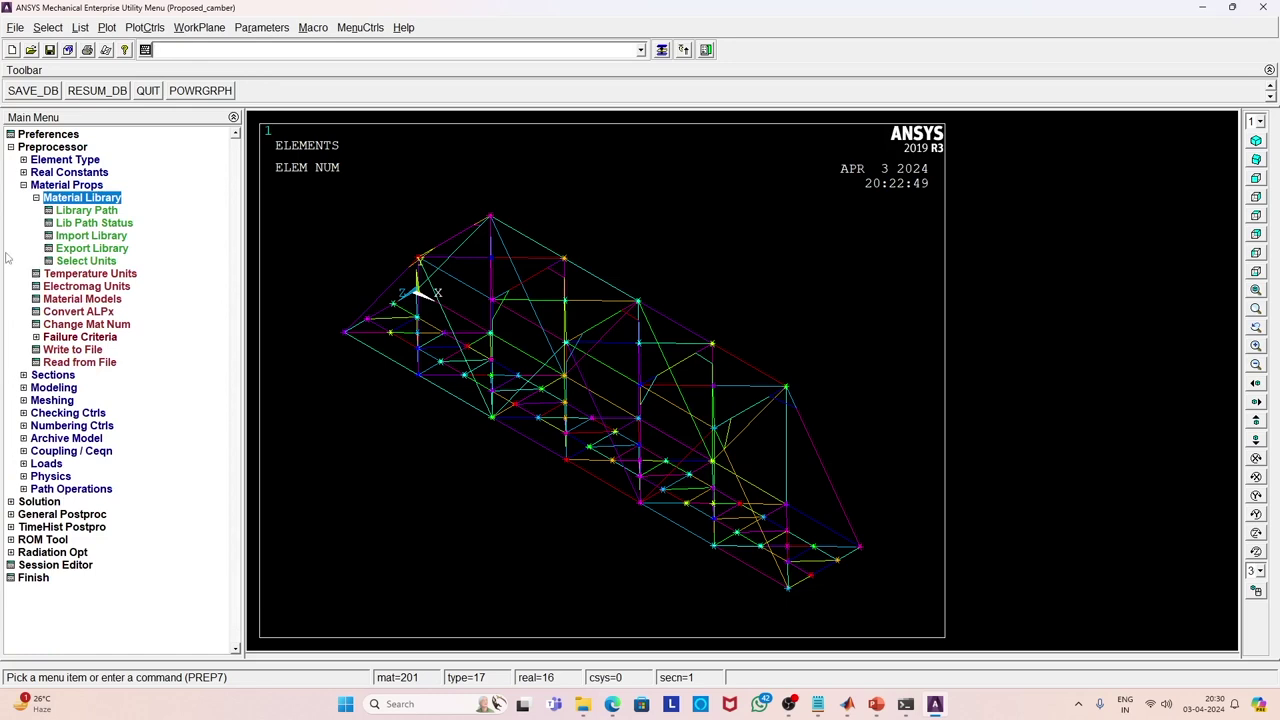
pyautogui.click(50, 299)
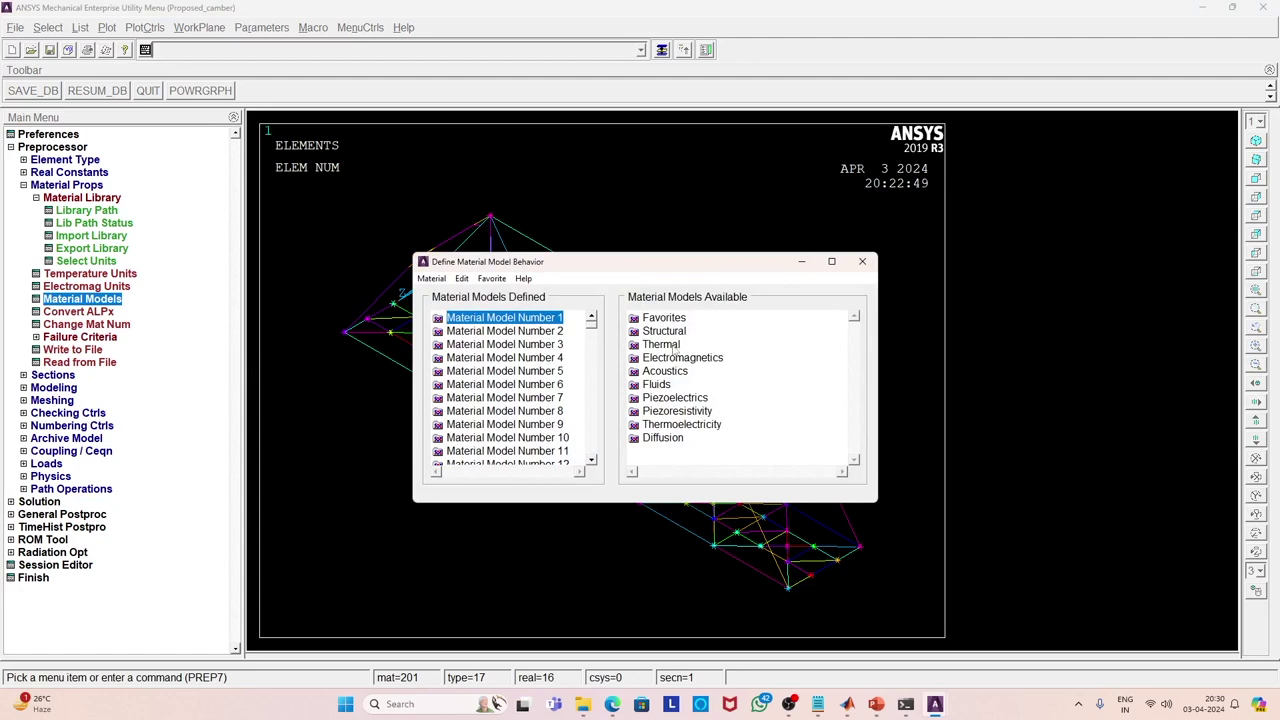
pyautogui.doubleClick(672, 332)
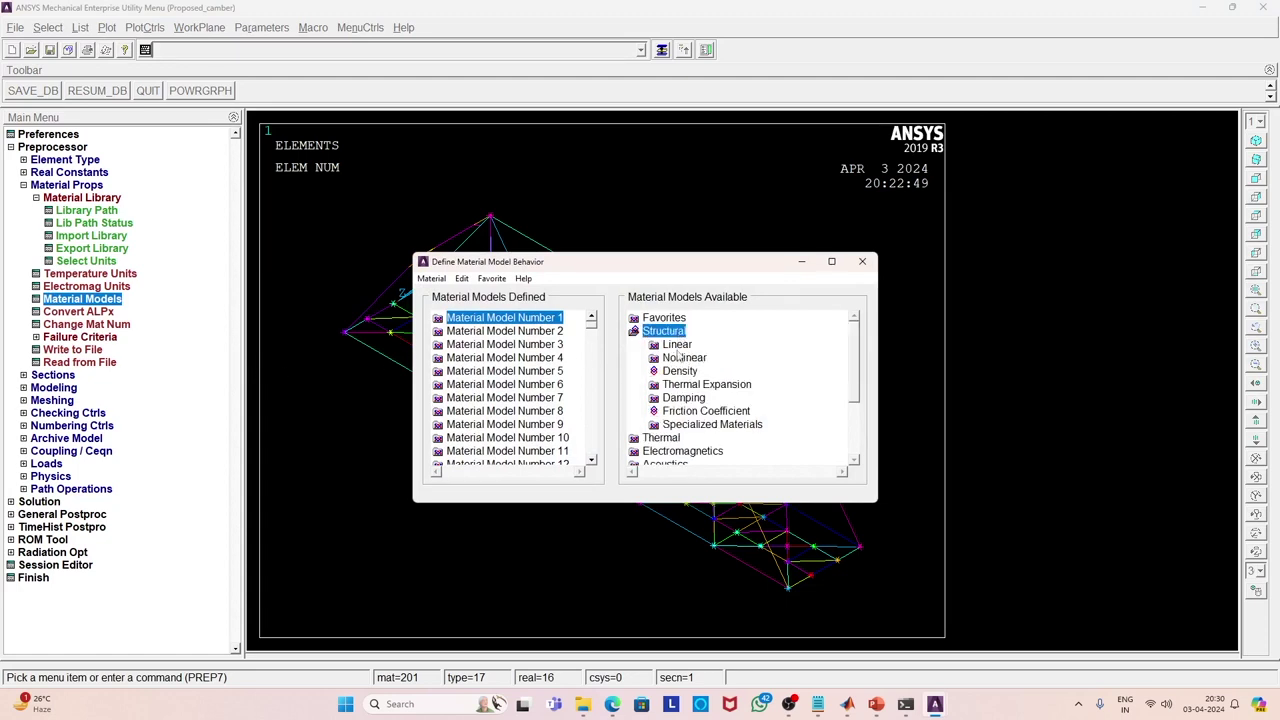
pyautogui.doubleClick(680, 345)
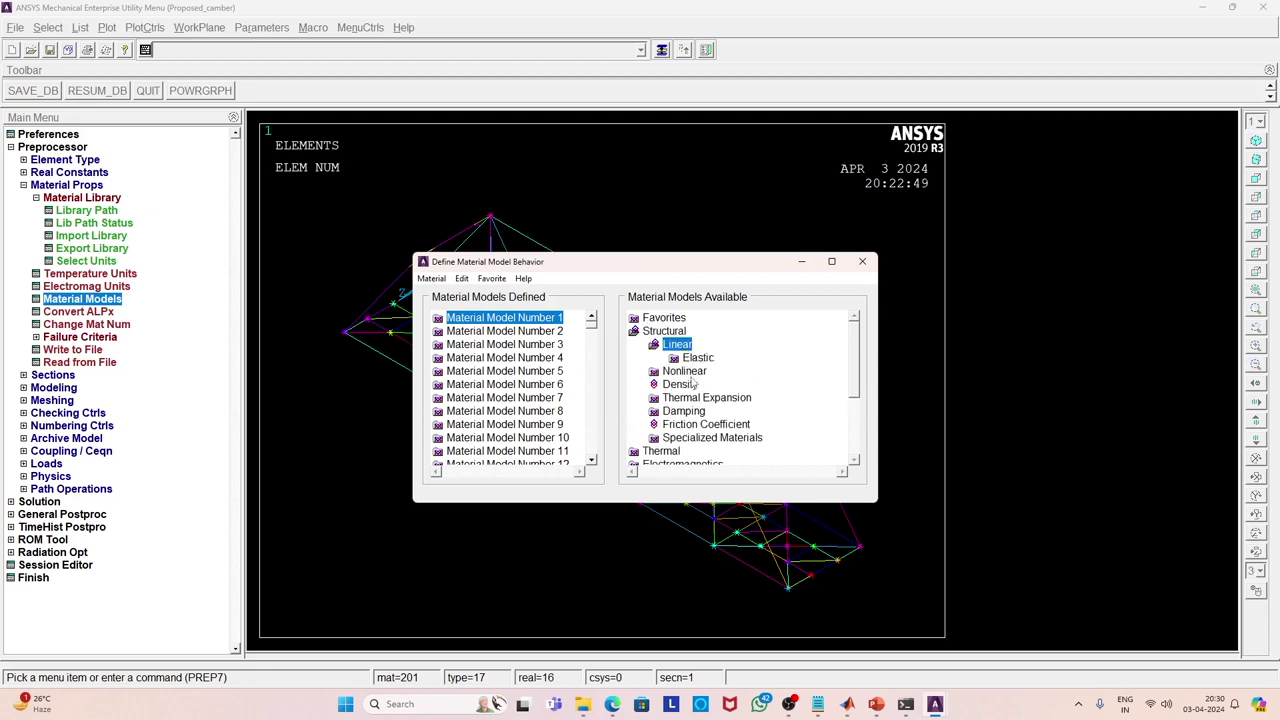
pyautogui.doubleClick(704, 360)
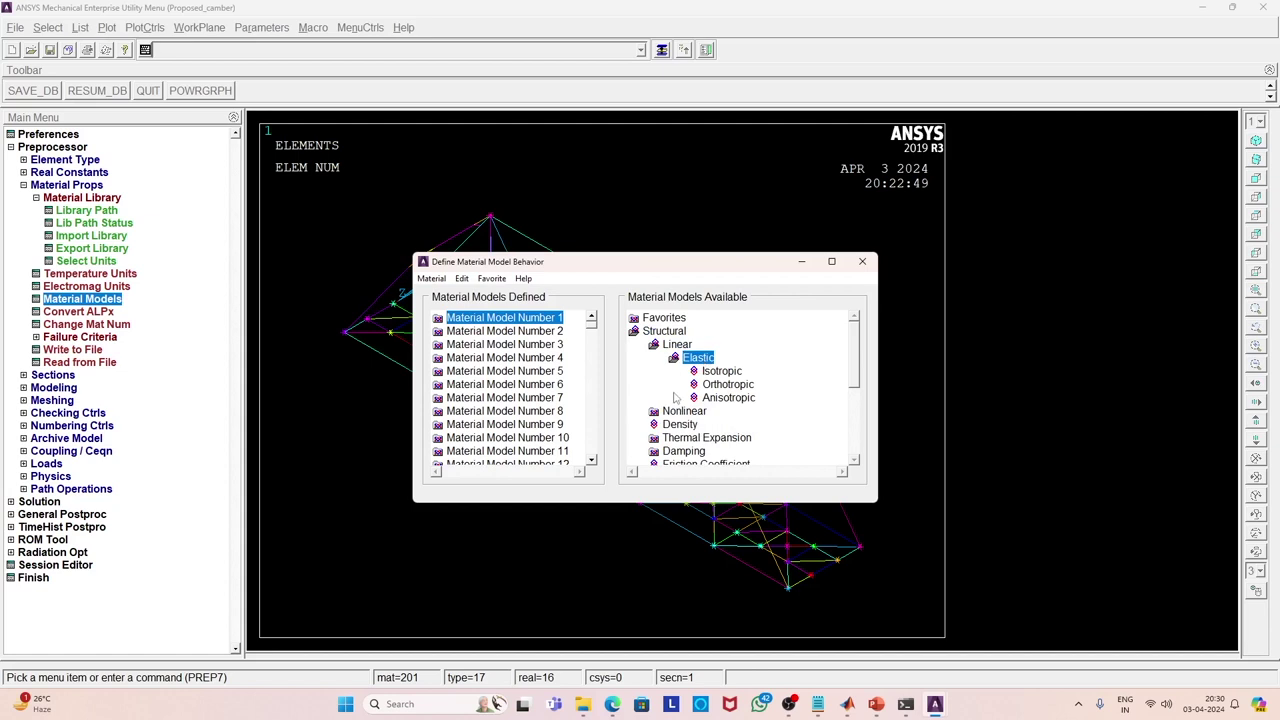
pyautogui.doubleClick(731, 373)
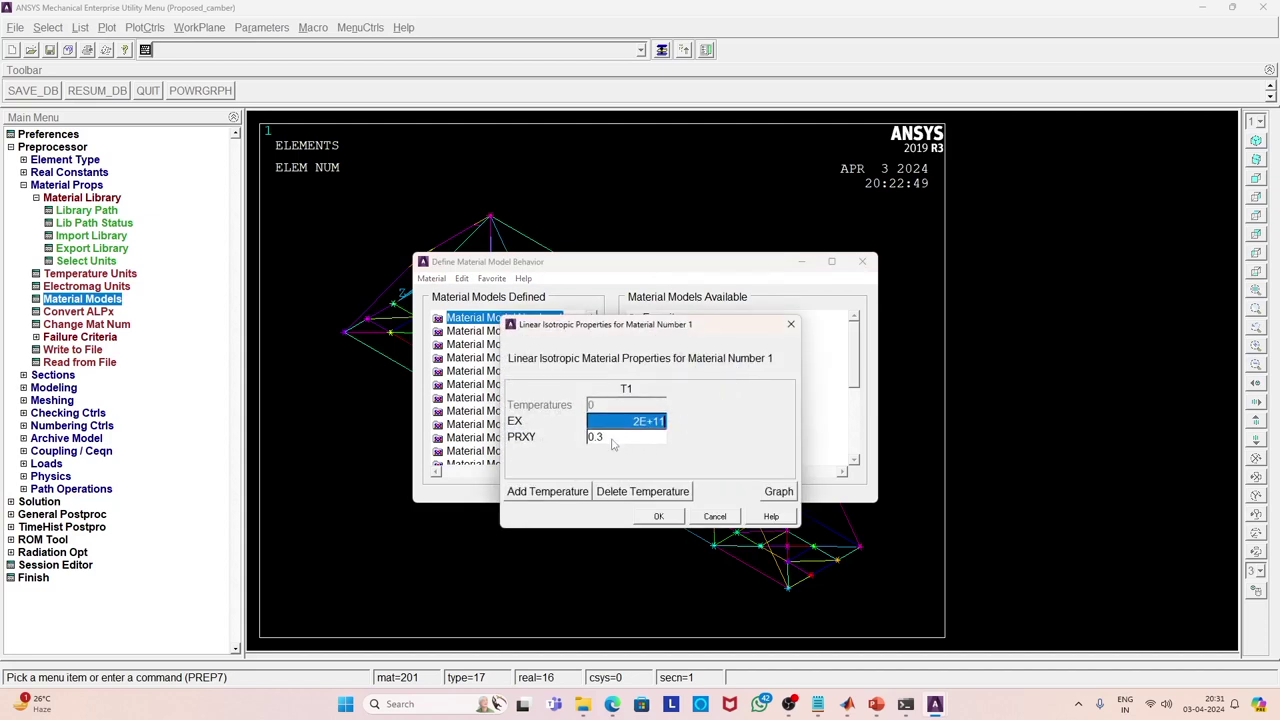
pyautogui.click(720, 518)
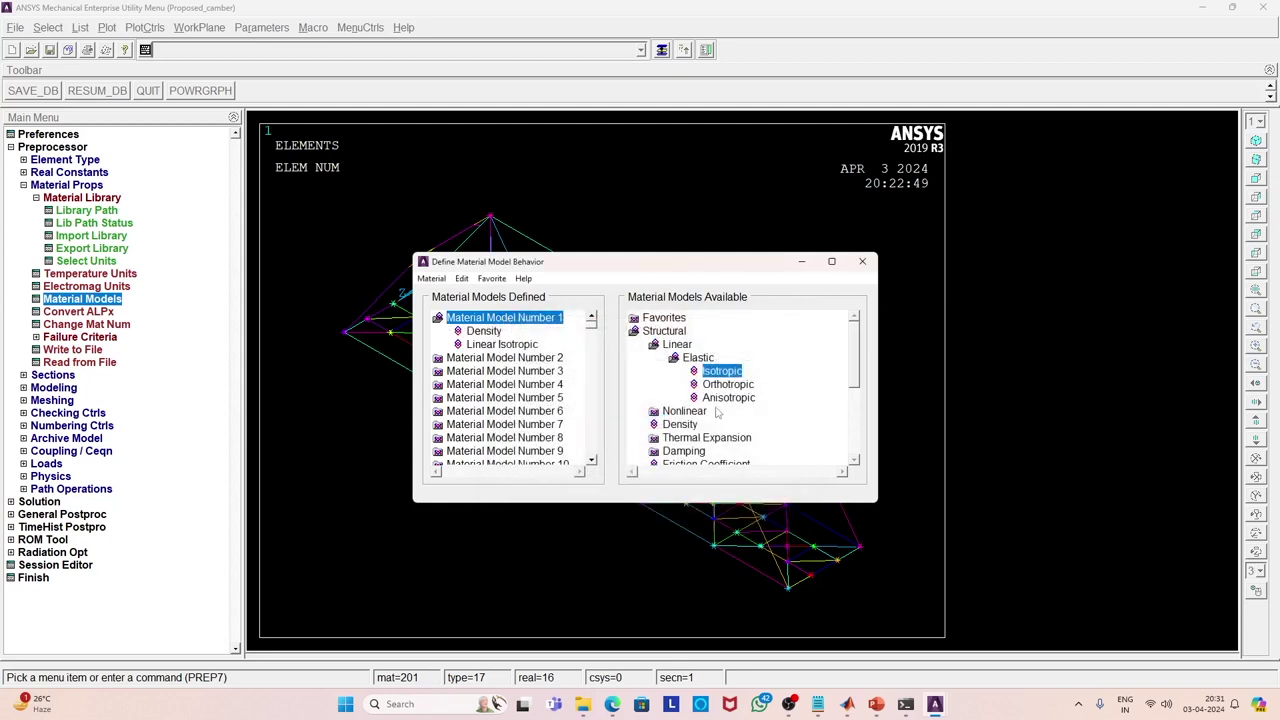
# Review the density and mass multiplier damping of Material Model Number 1, and close the material model definitions.
pyautogui.doubleClick(672, 425)
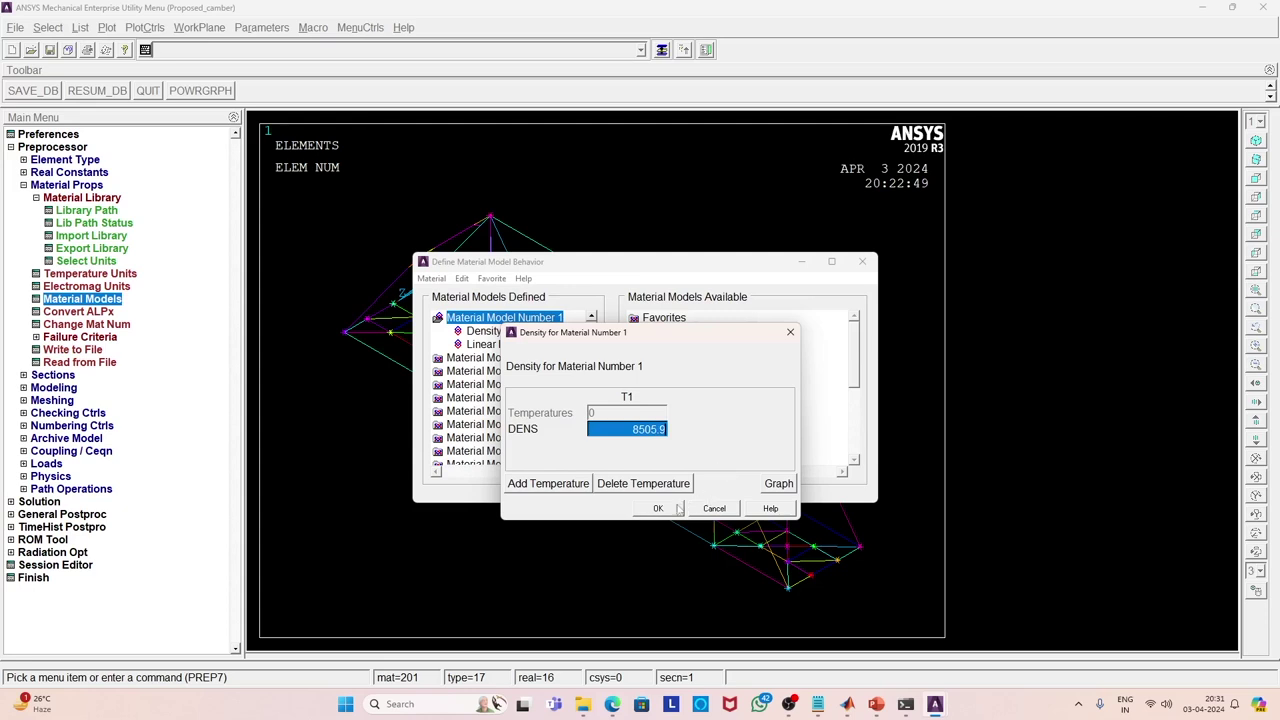
pyautogui.click(716, 508)
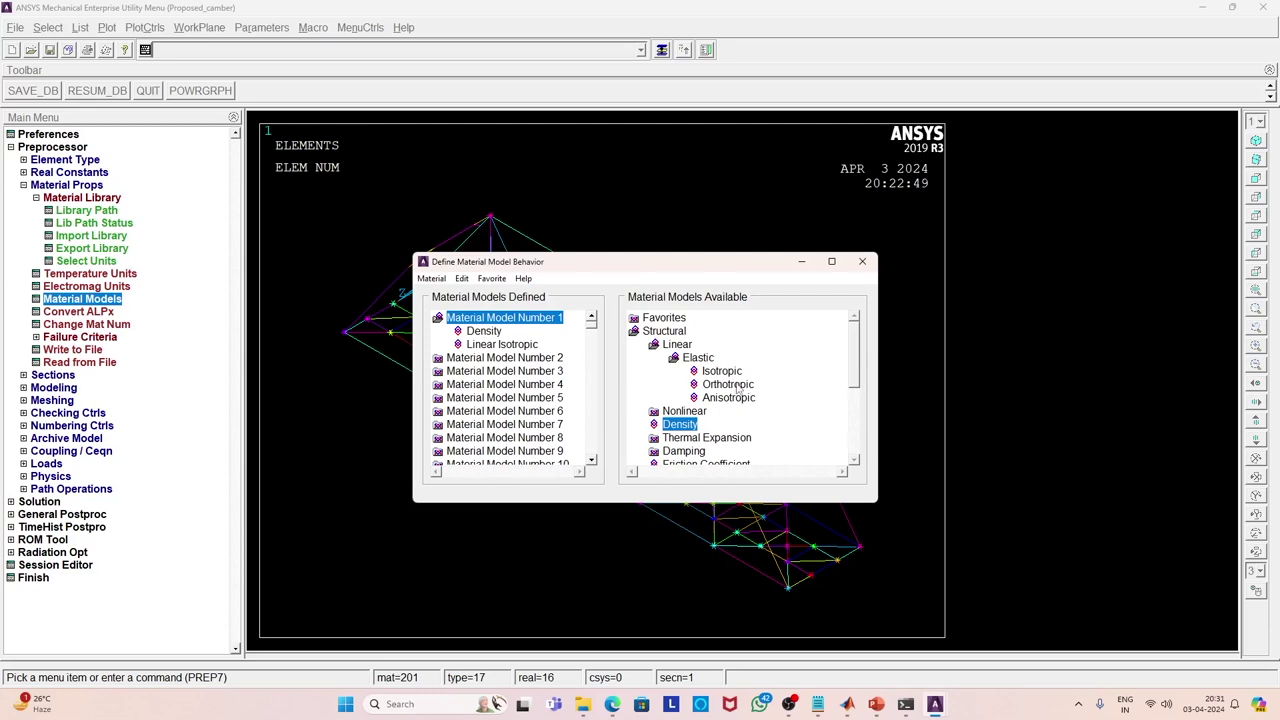
pyautogui.doubleClick(684, 454)
pyautogui.moveTo(852, 372); pyautogui.dragTo(853, 400)
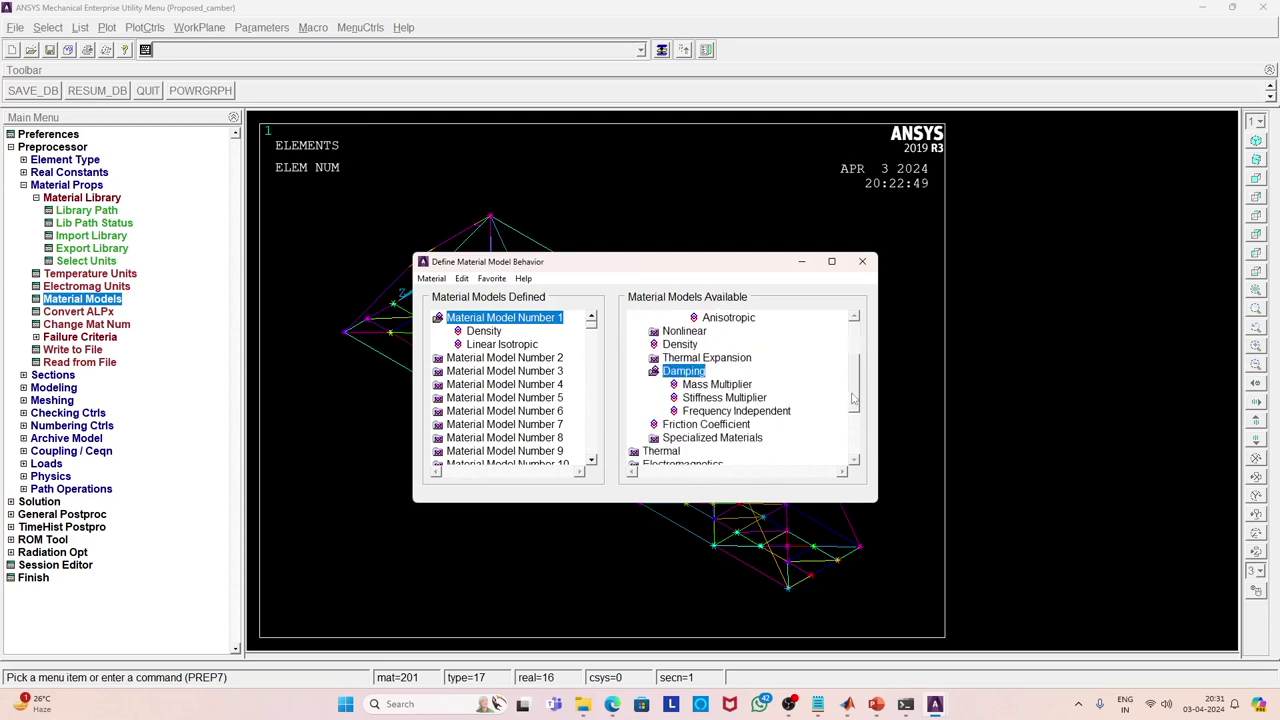
pyautogui.doubleClick(731, 387)
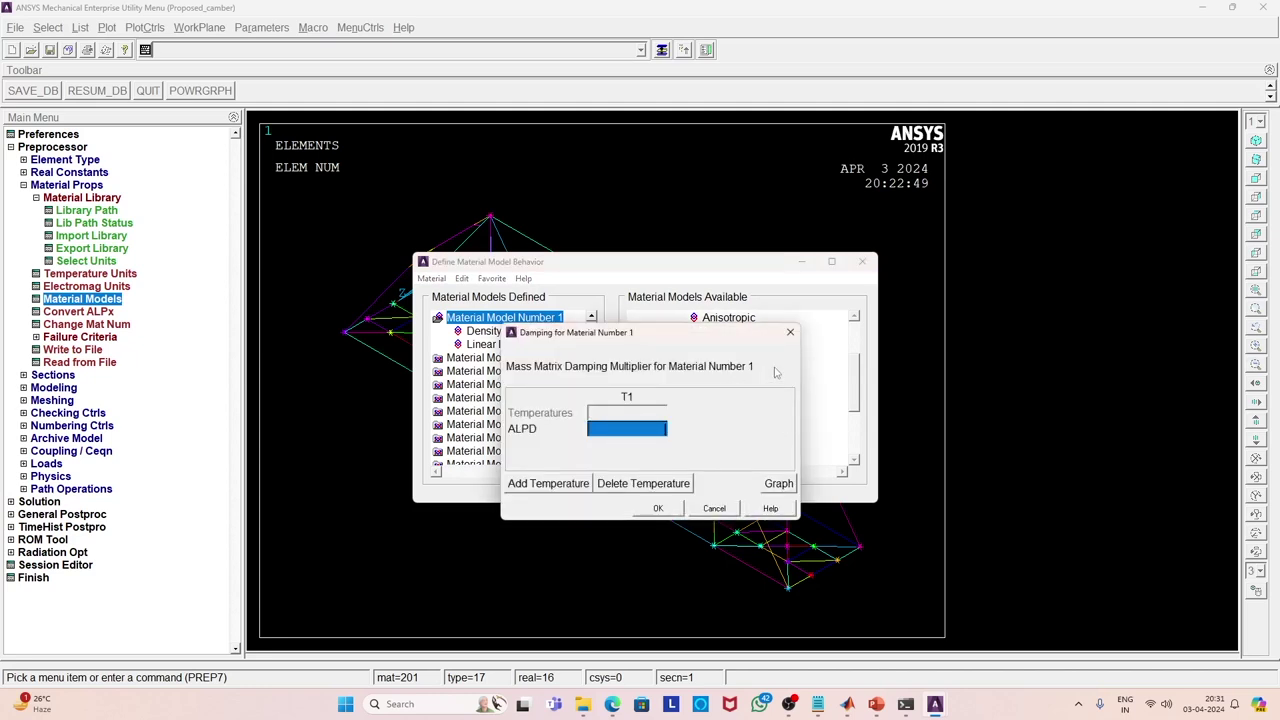
pyautogui.click(727, 508)
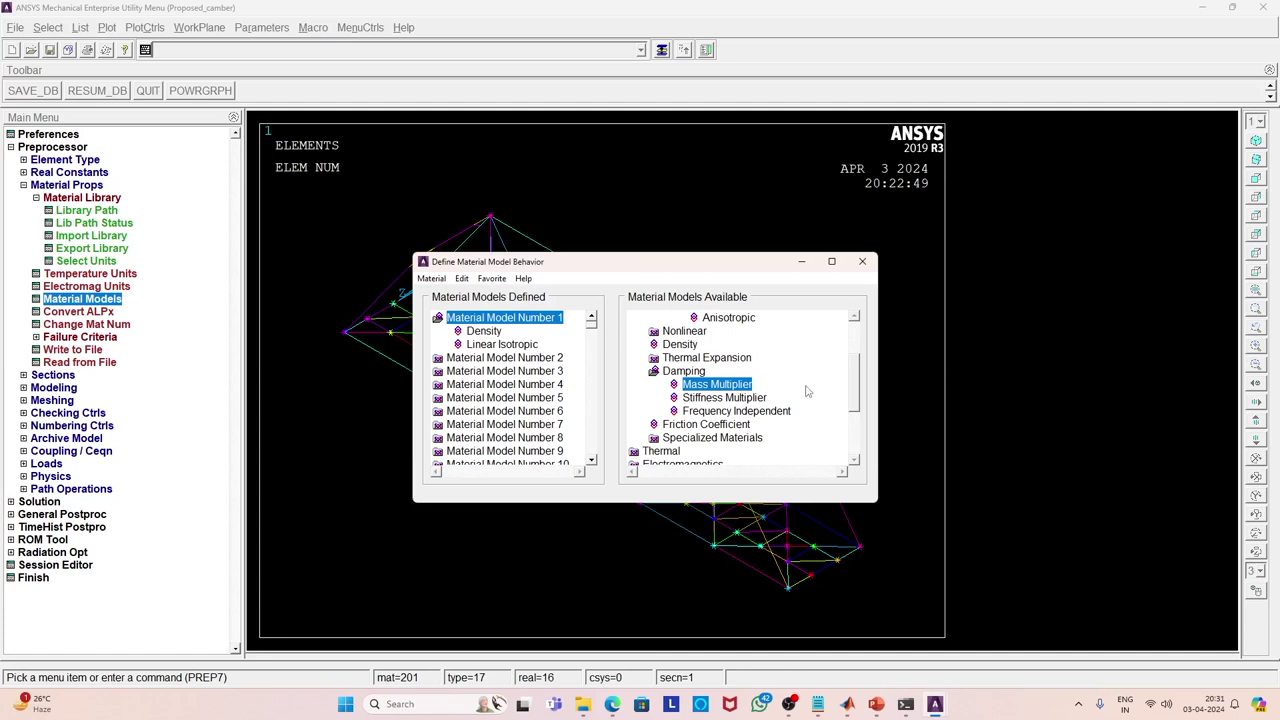
pyautogui.click(861, 263)
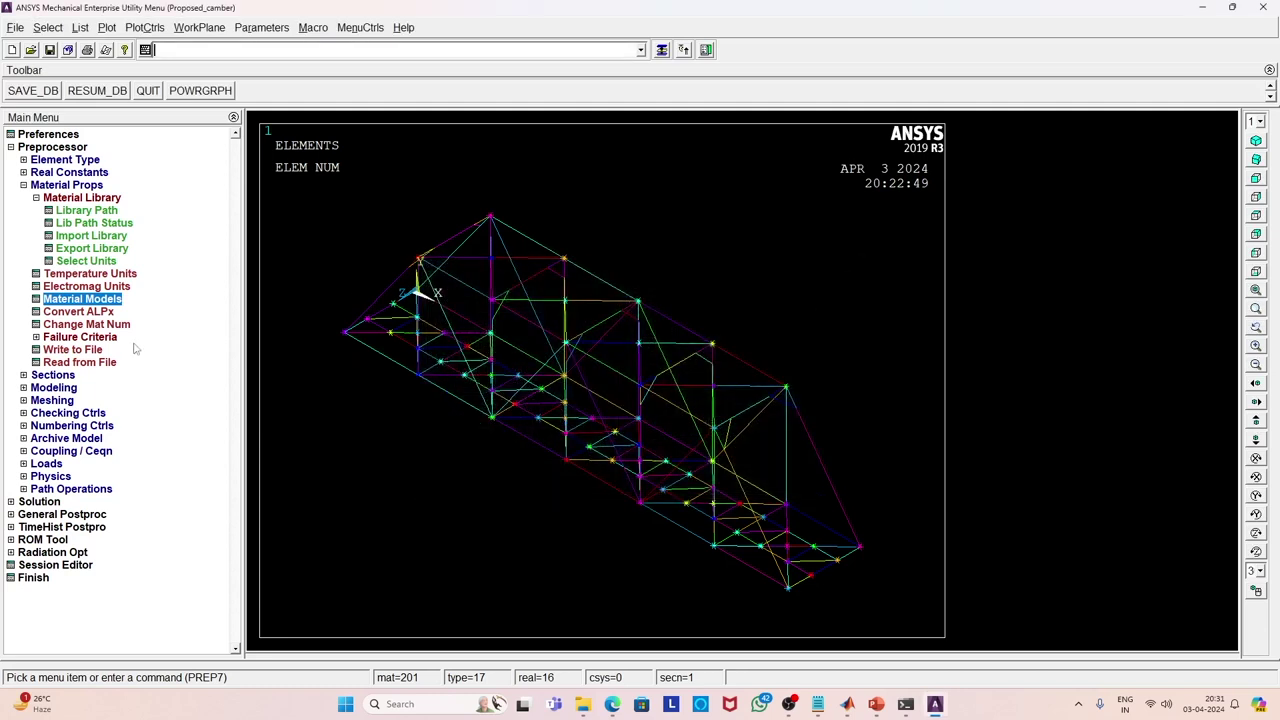
pyautogui.click(36, 198)
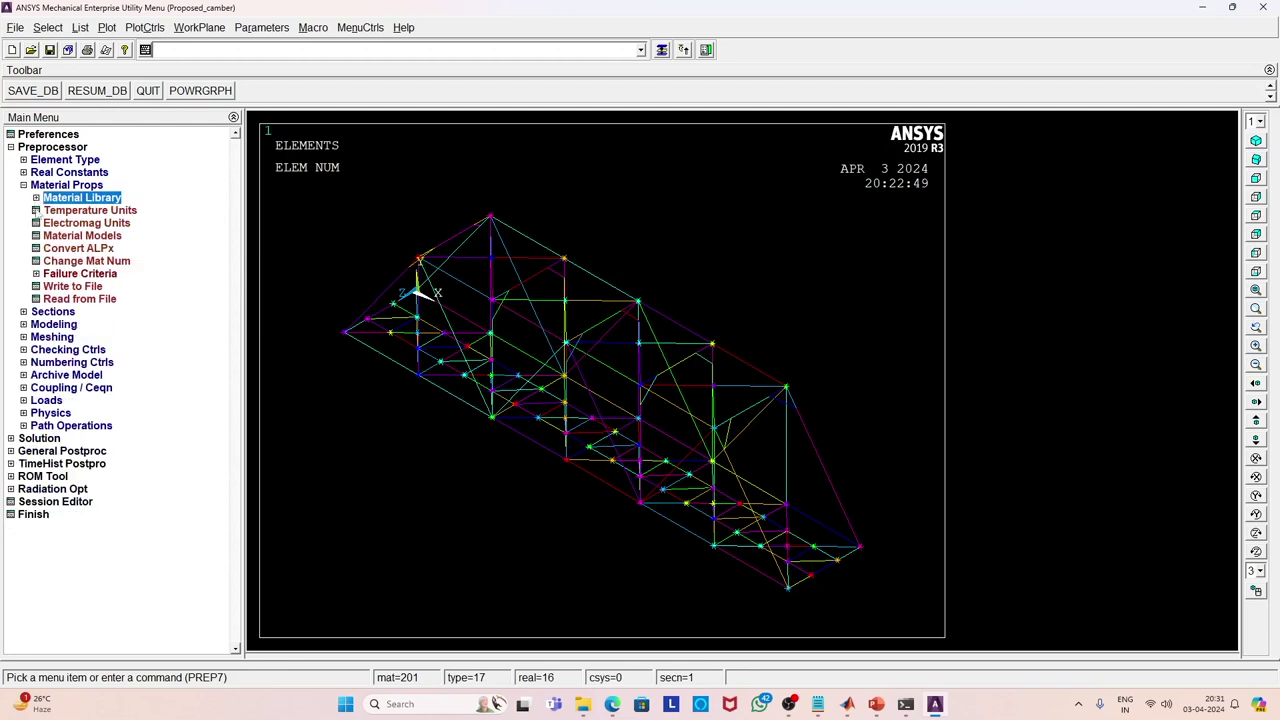
# Examine the MeshTool's element attribute targets and the entity types available for meshing, and close it without changes.
pyautogui.click(24, 337)
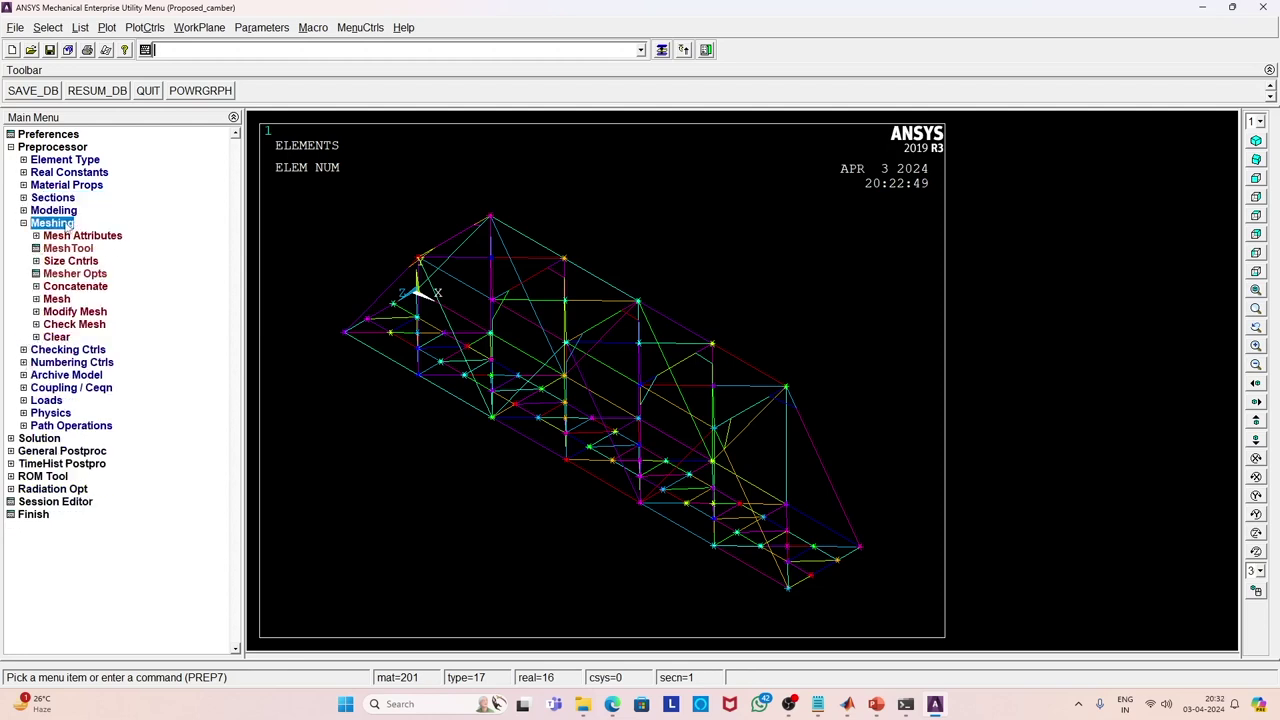
pyautogui.click(82, 250)
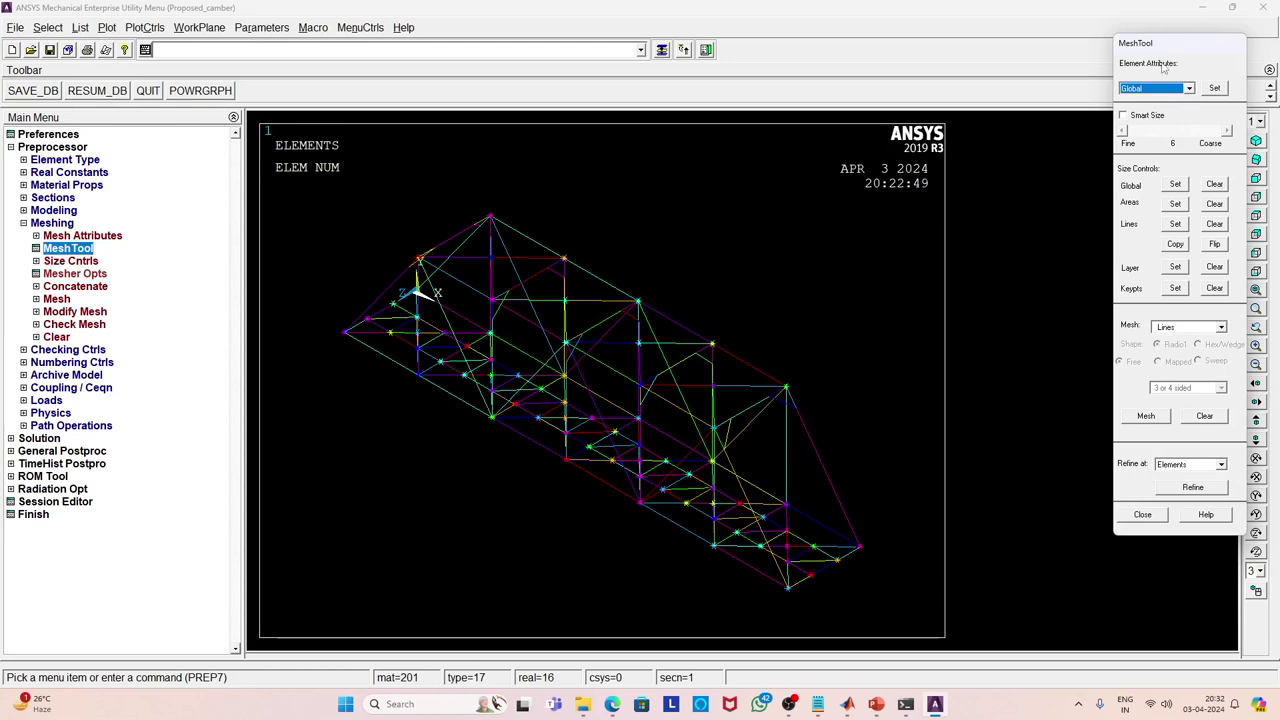
pyautogui.click(1189, 89)
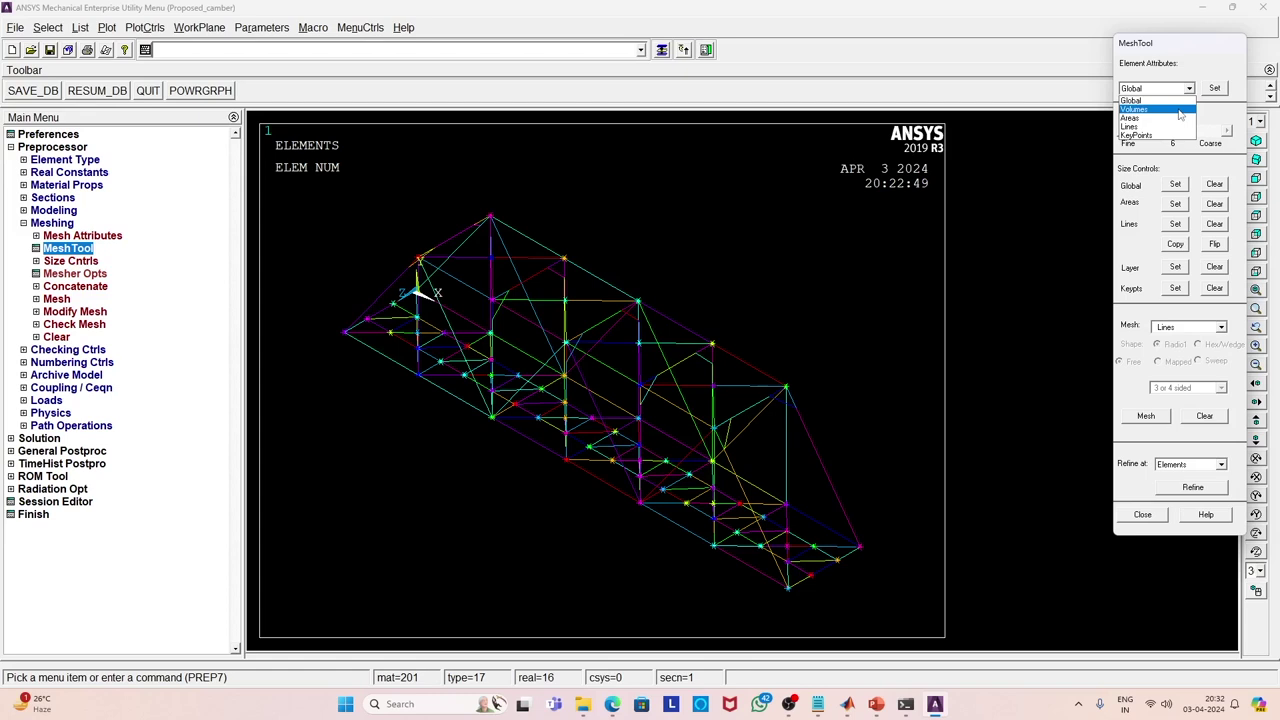
pyautogui.click(1132, 335)
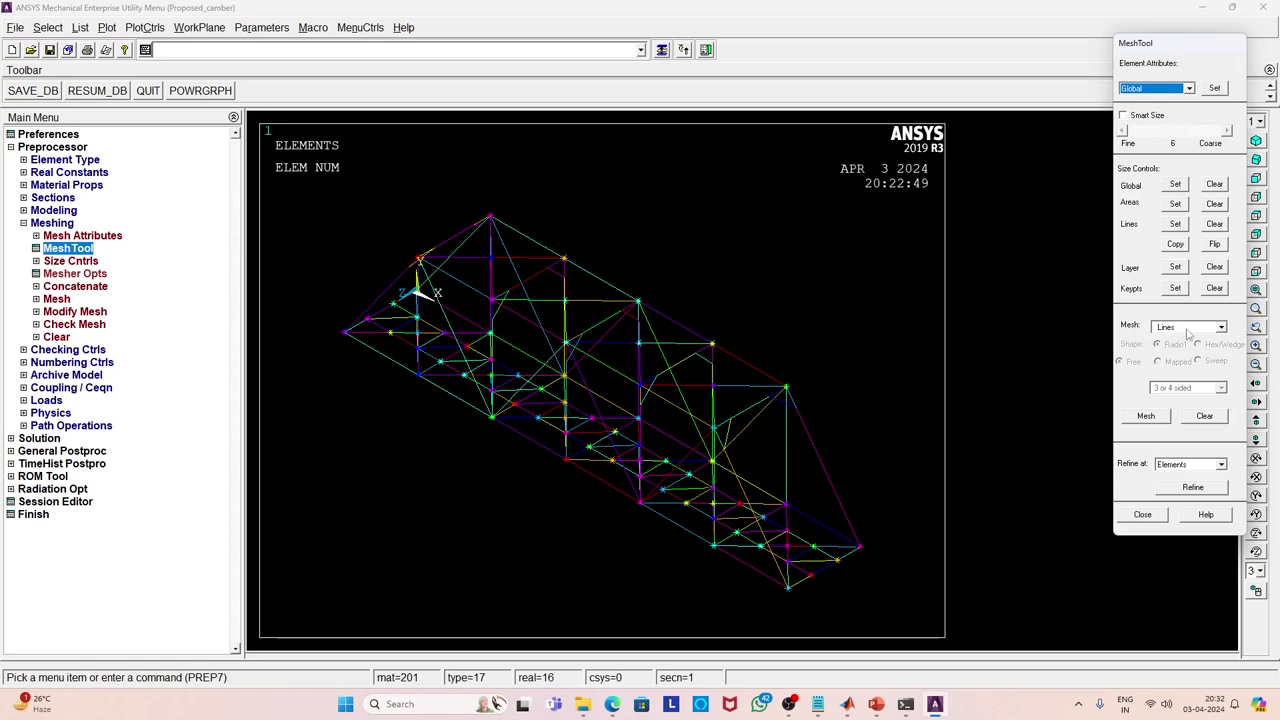
pyautogui.click(1221, 327)
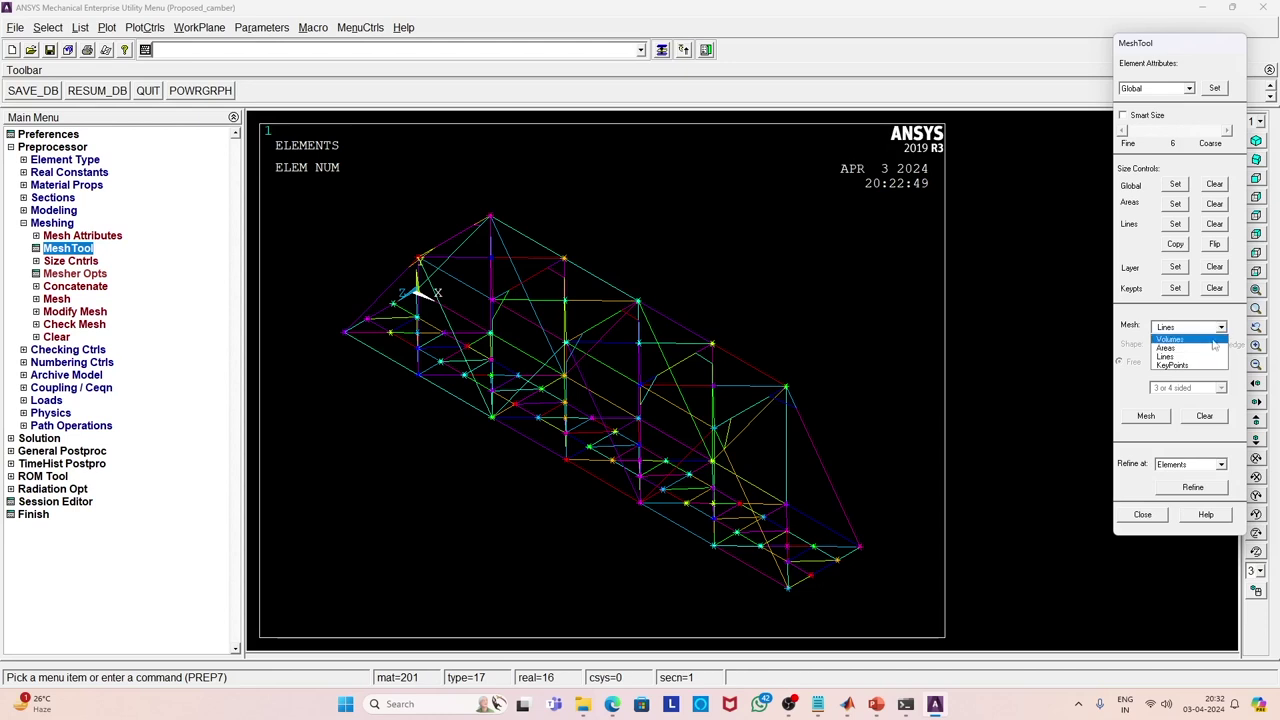
pyautogui.click(1220, 331)
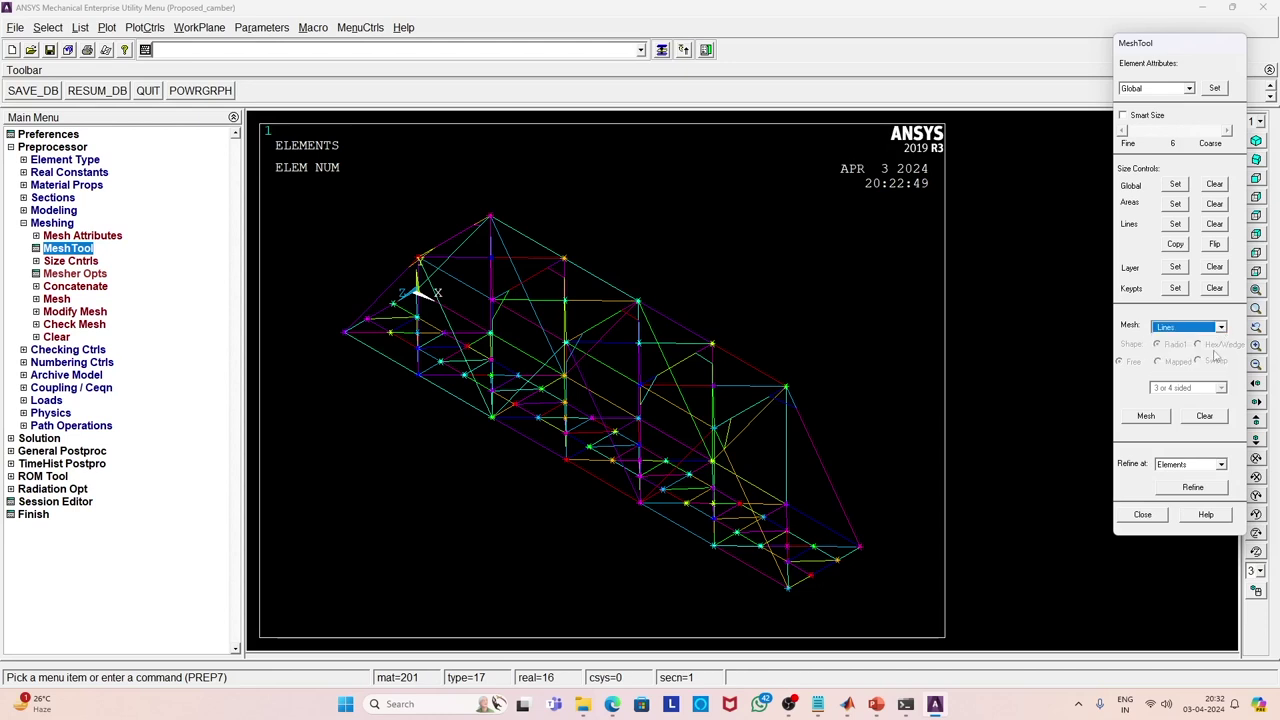
pyautogui.click(1143, 515)
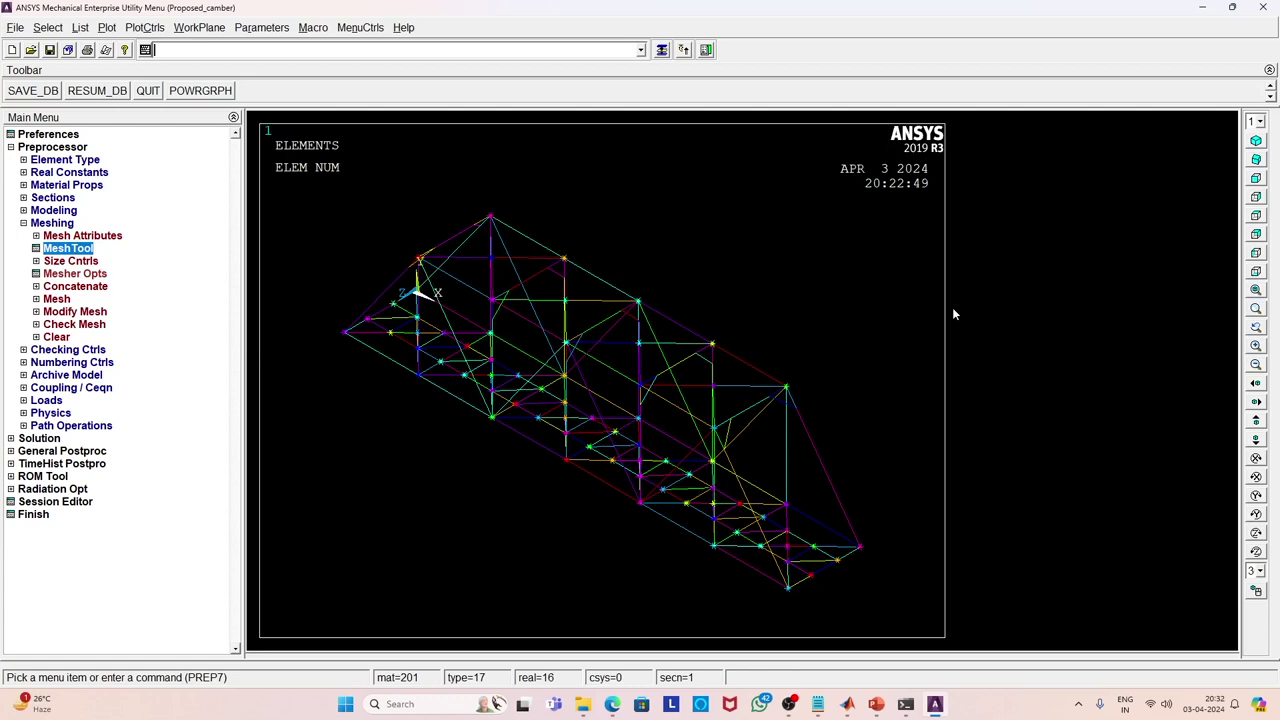
pyautogui.click(24, 223)
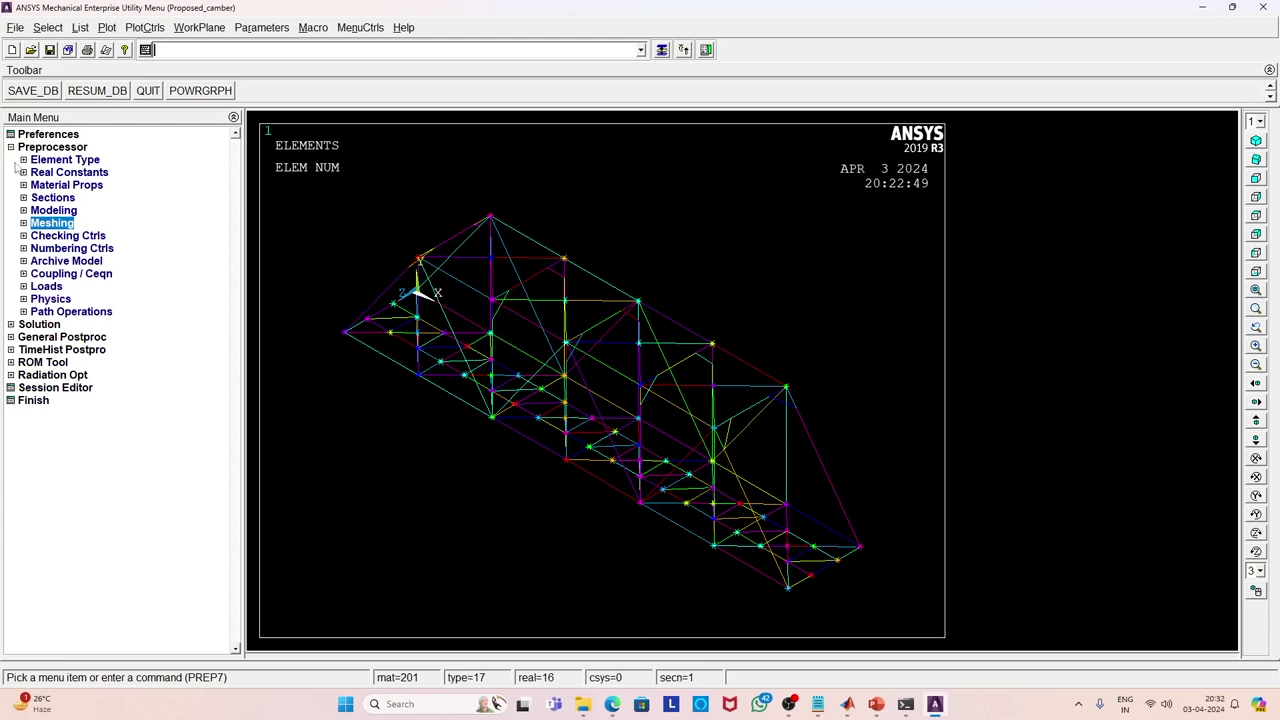
pyautogui.click(10, 147)
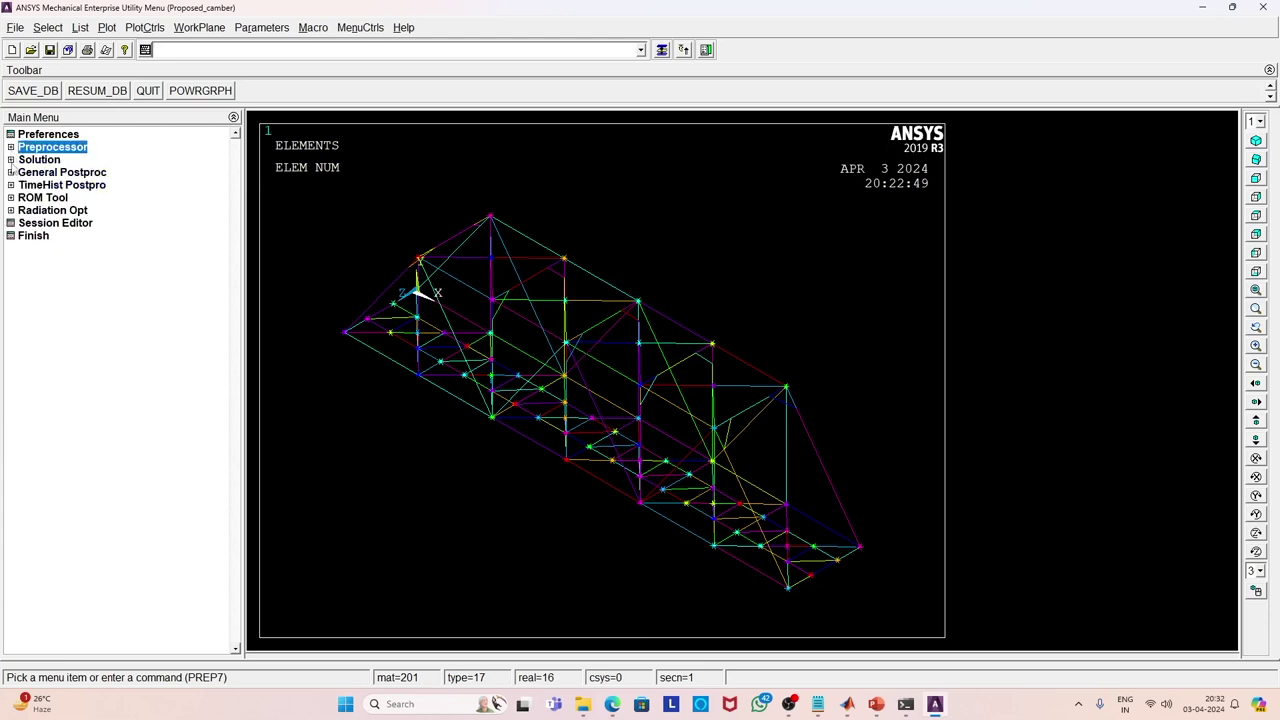
# Start a new analysis in the solution settings and set its type to Modal.
pyautogui.click(10, 160)
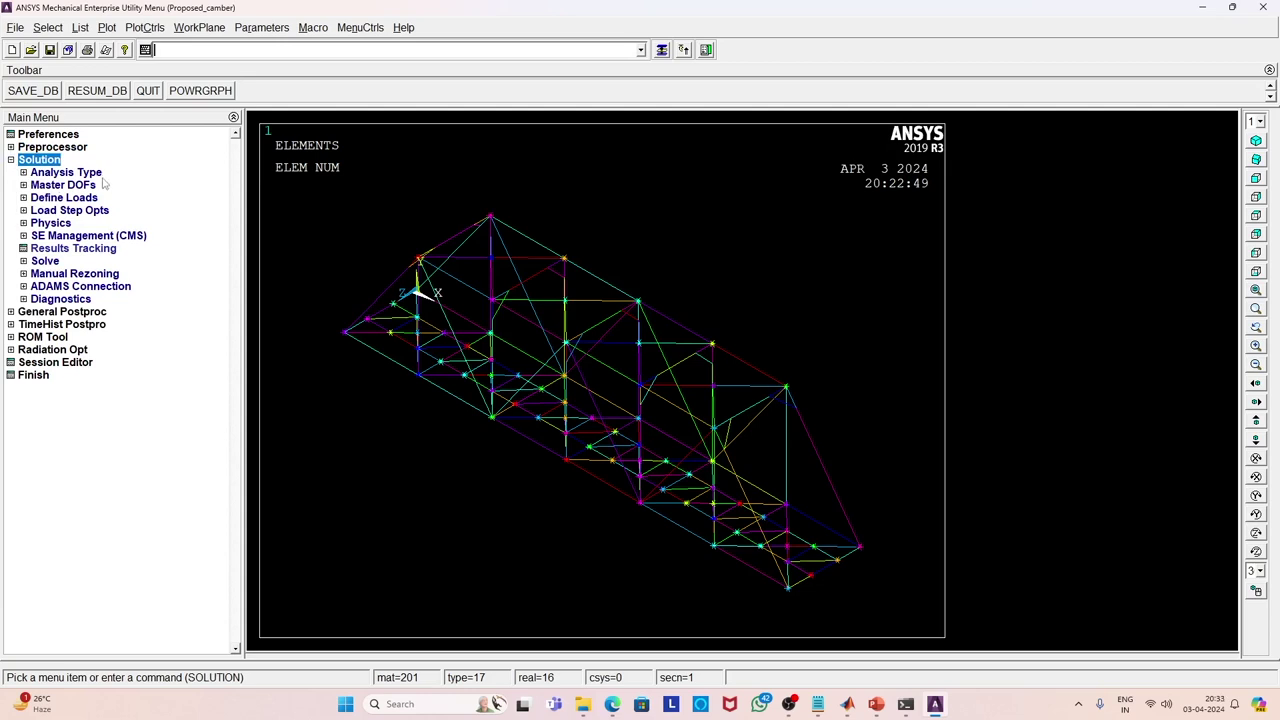
pyautogui.click(24, 174)
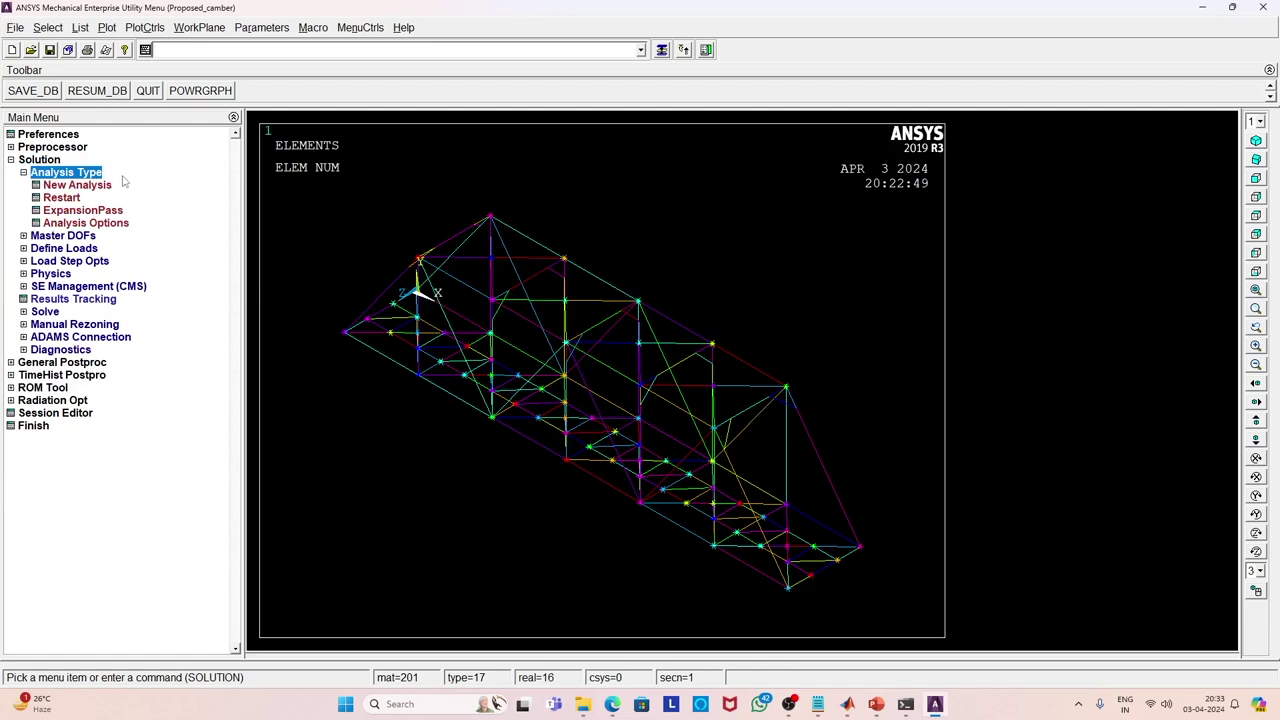
pyautogui.click(100, 187)
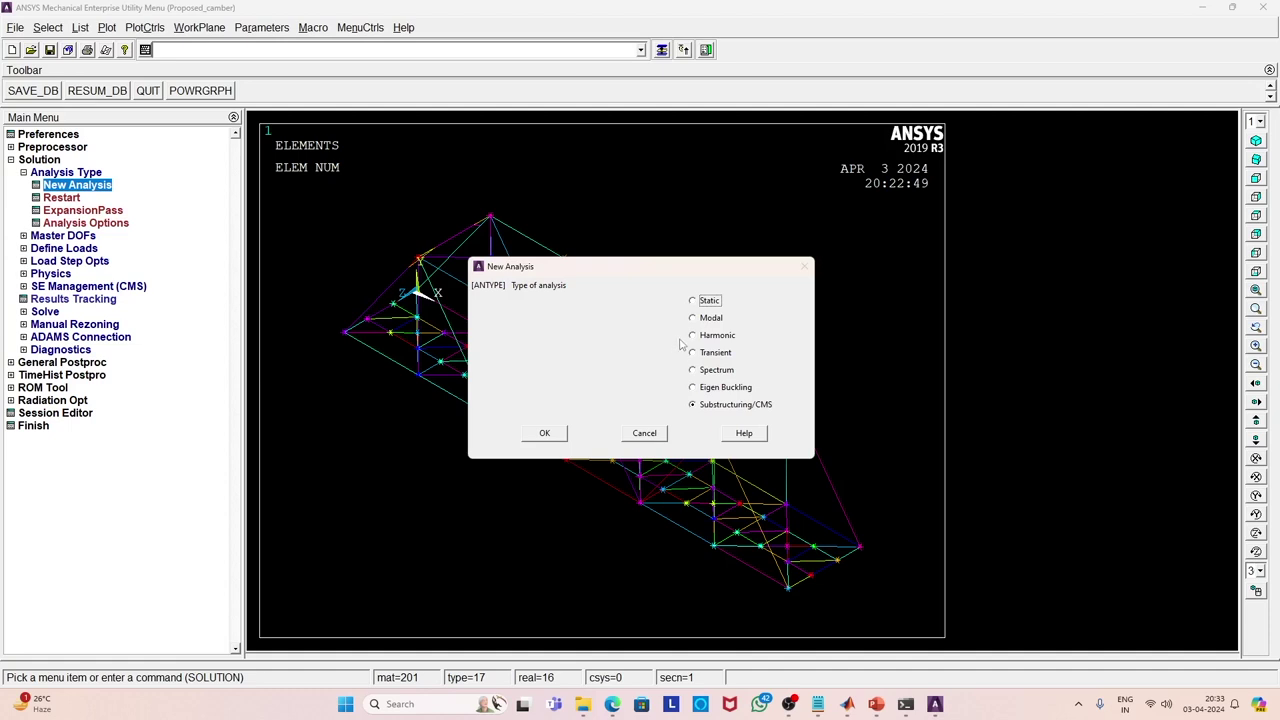
pyautogui.click(701, 319)
pyautogui.click(544, 433)
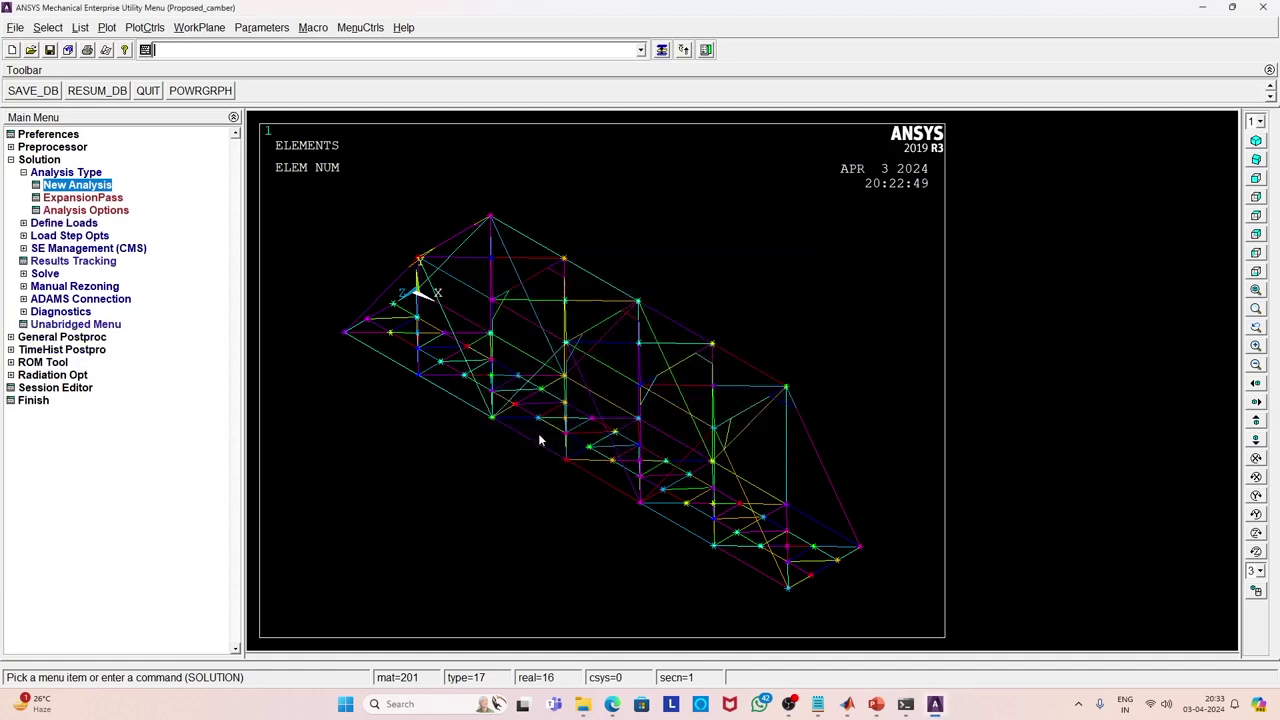
# Review the modal analysis options and the Block Lanczos frequency settings, and cancel the Block Lanczos options.
pyautogui.click(106, 212)
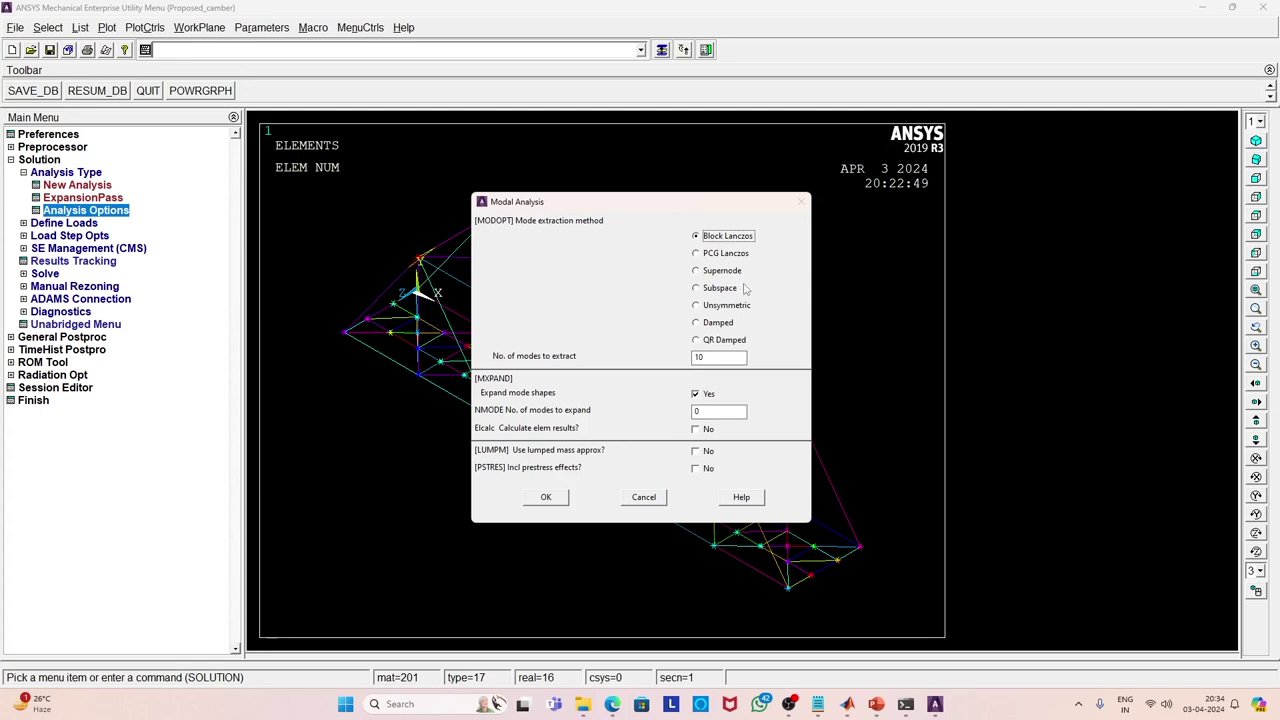
pyautogui.click(715, 359)
pyautogui.click(548, 499)
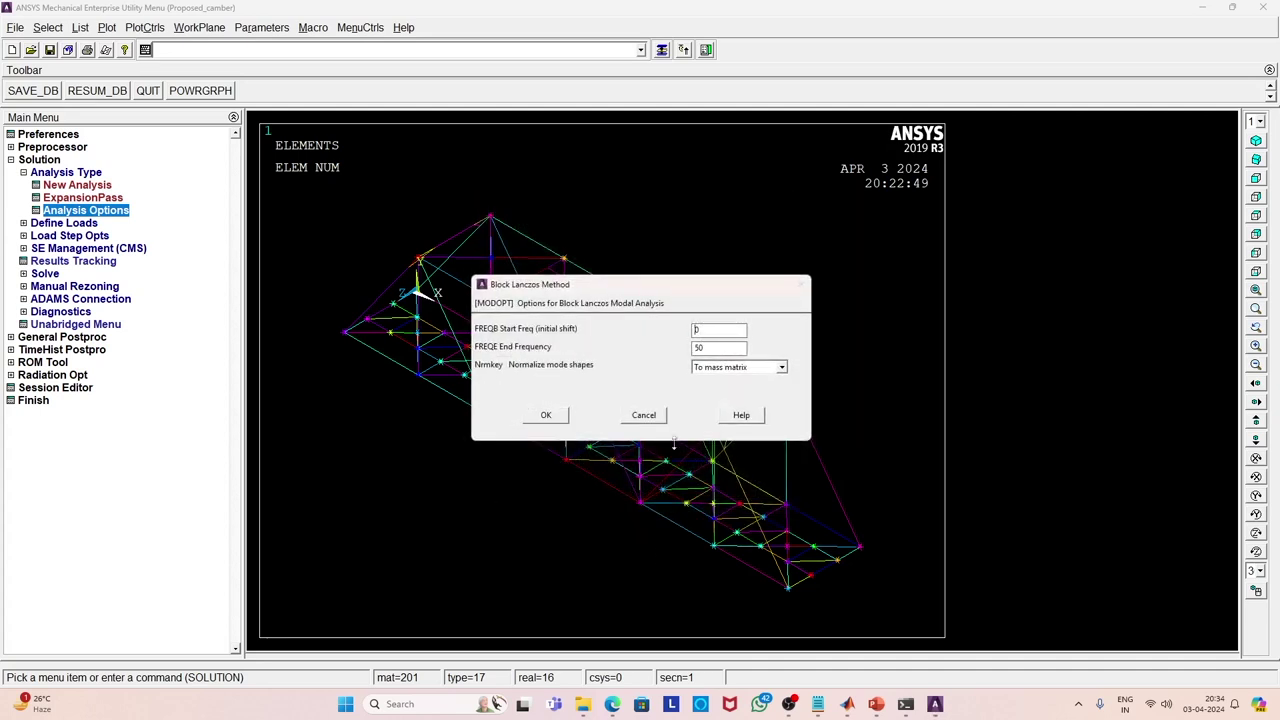
pyautogui.click(645, 415)
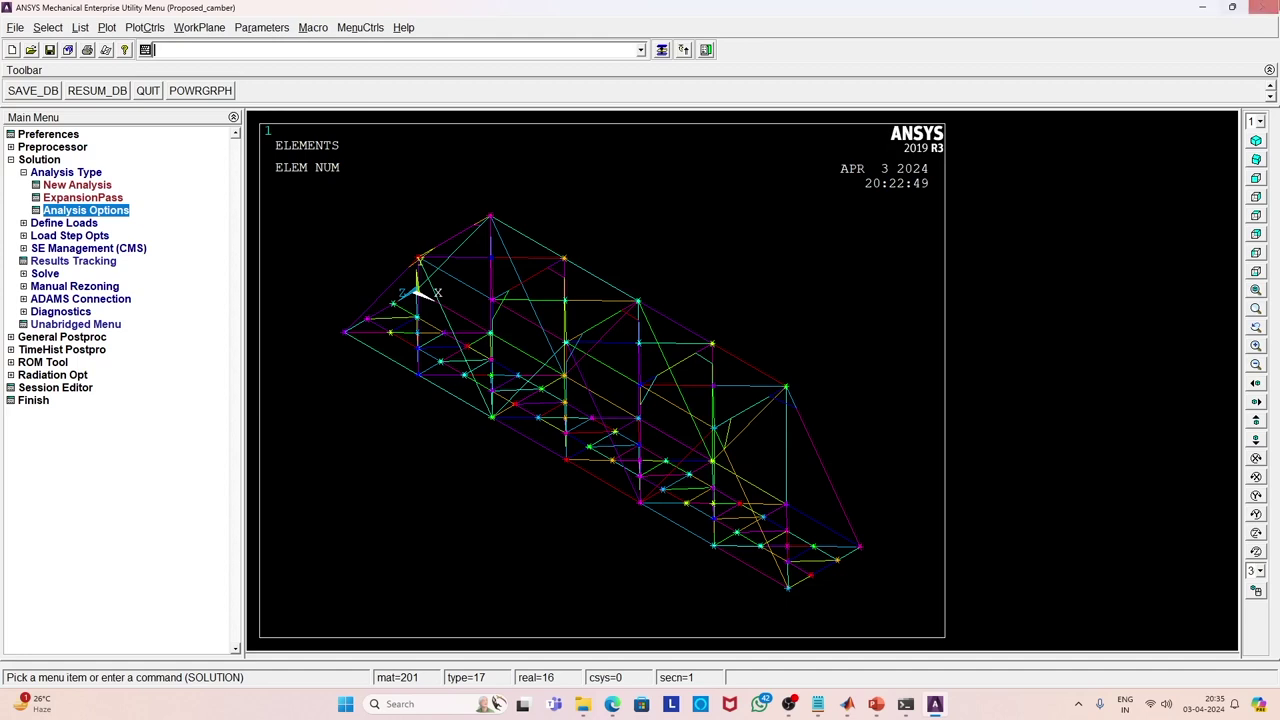
# Switch to MATLAB, enlarge the script editor area, and select Proposed_camber.lgw in the current folder.
pyautogui.click(1202, 7)
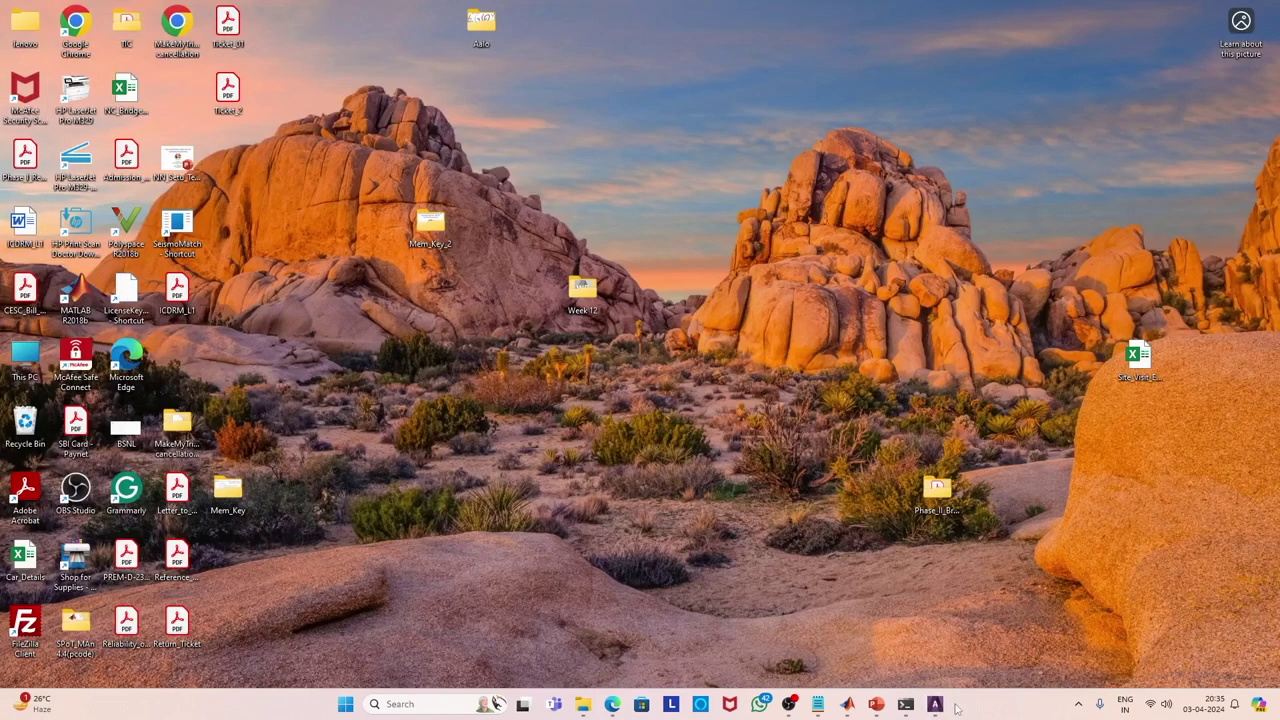
pyautogui.click(847, 704)
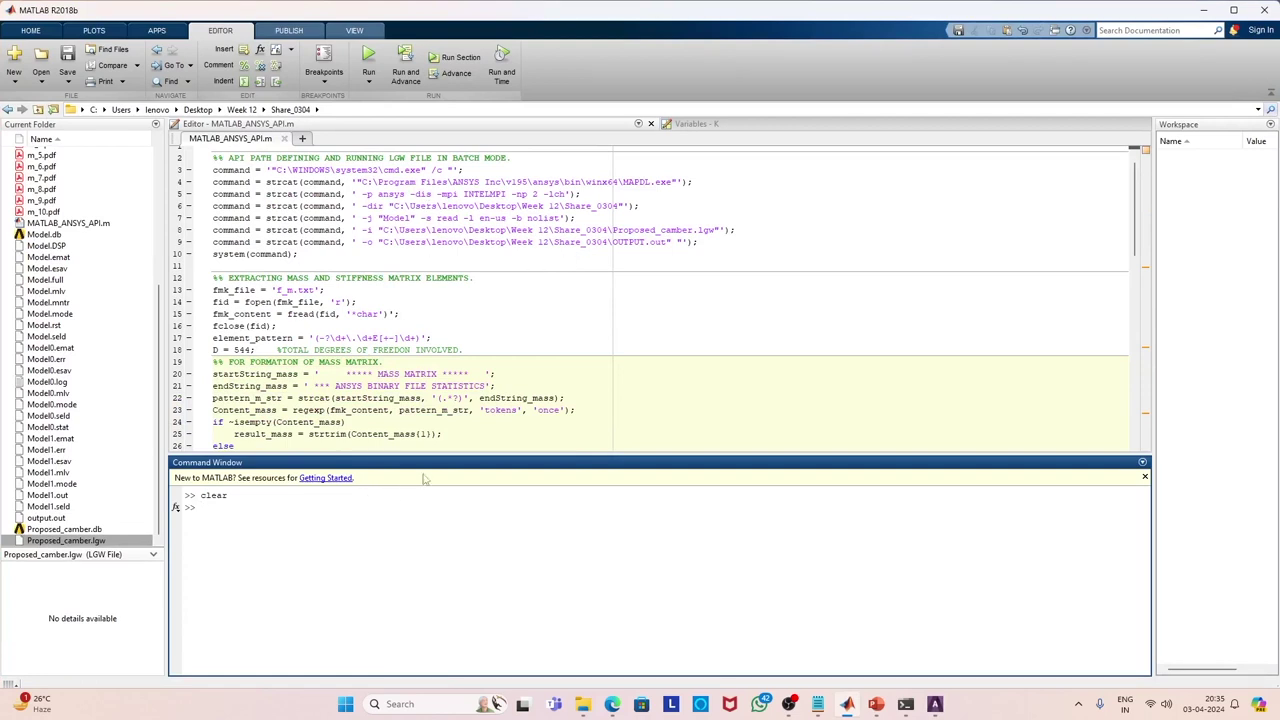
pyautogui.moveTo(454, 457); pyautogui.dragTo(461, 596)
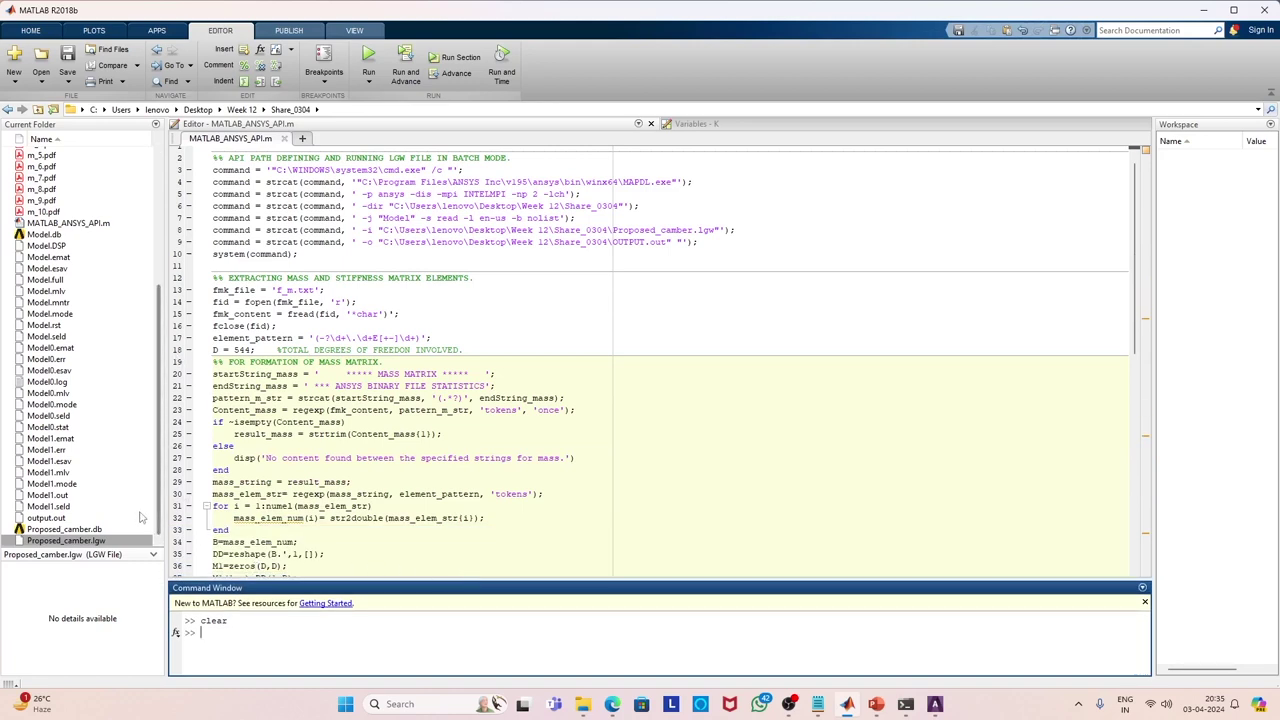
pyautogui.click(93, 542)
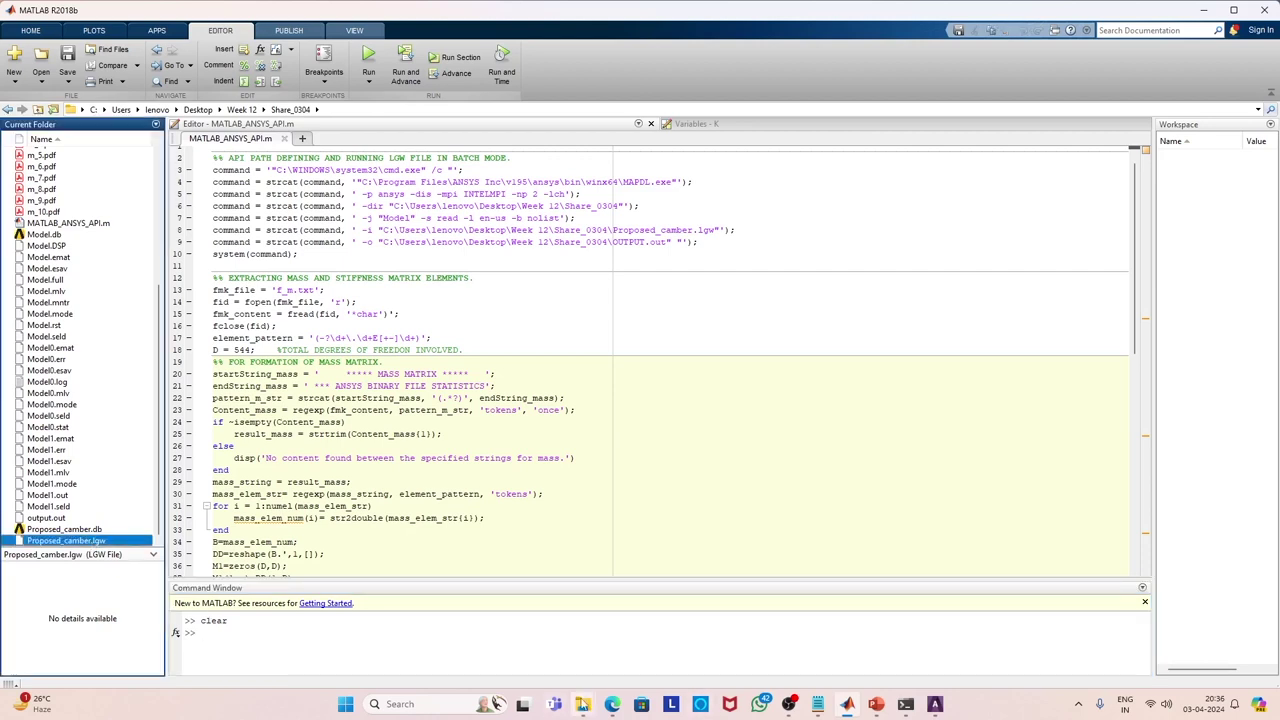
# Open Proposed_camber.lgw from the Share_0304 folder in Notepad, just this once, and maximize its window.
pyautogui.click(583, 704)
pyautogui.click(688, 644)
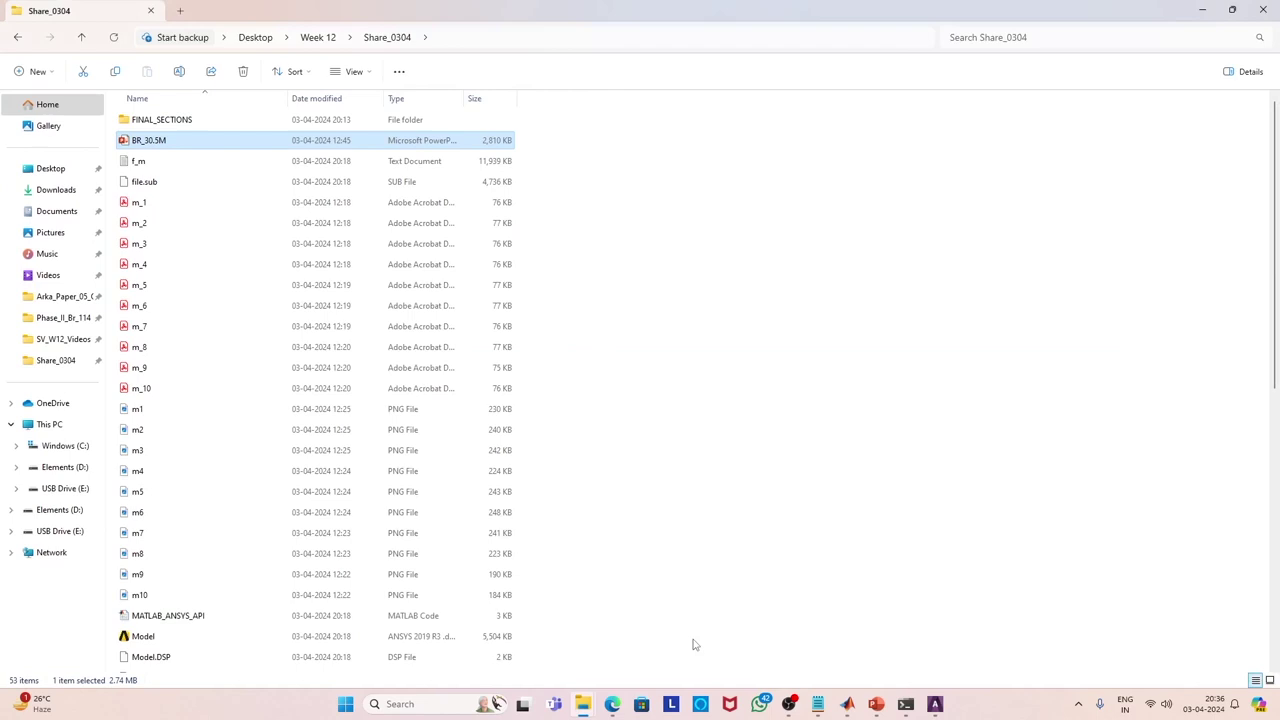
pyautogui.scroll(-10, 260, 620)
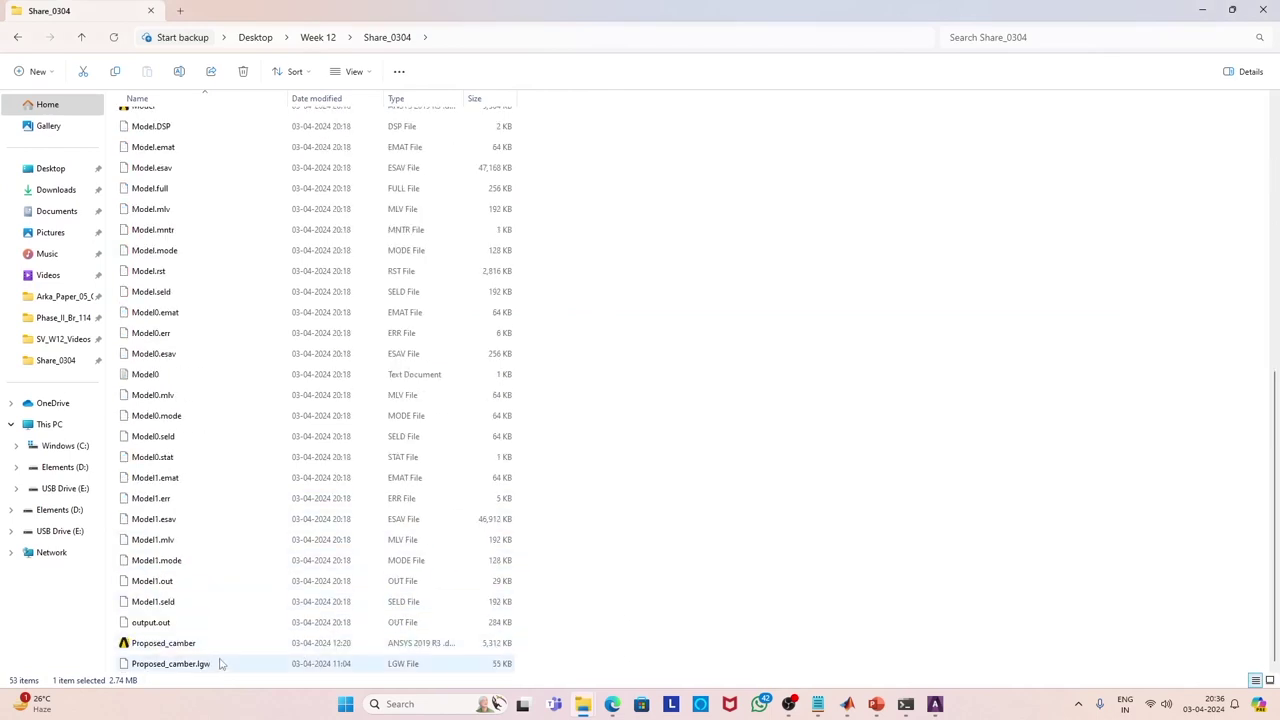
pyautogui.doubleClick(214, 665)
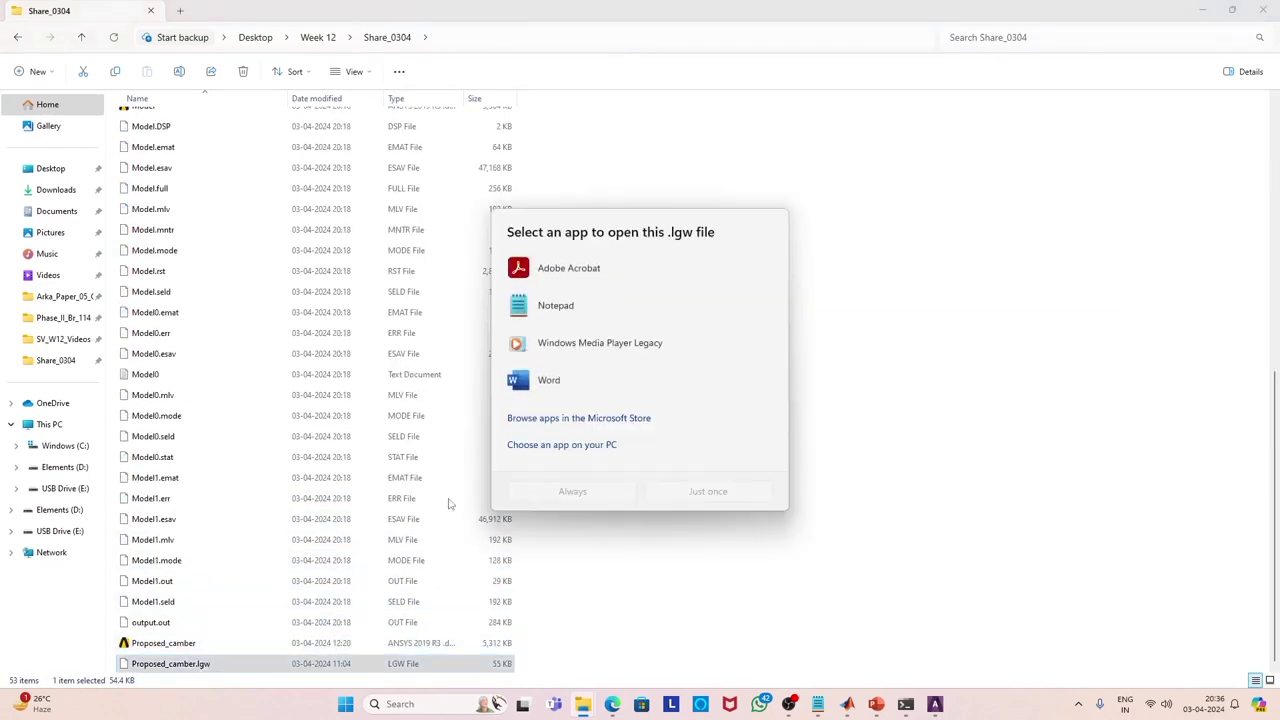
pyautogui.click(578, 312)
pyautogui.click(685, 496)
pyautogui.scroll(-3, 636, 398)
pyautogui.scroll(3, 640, 398)
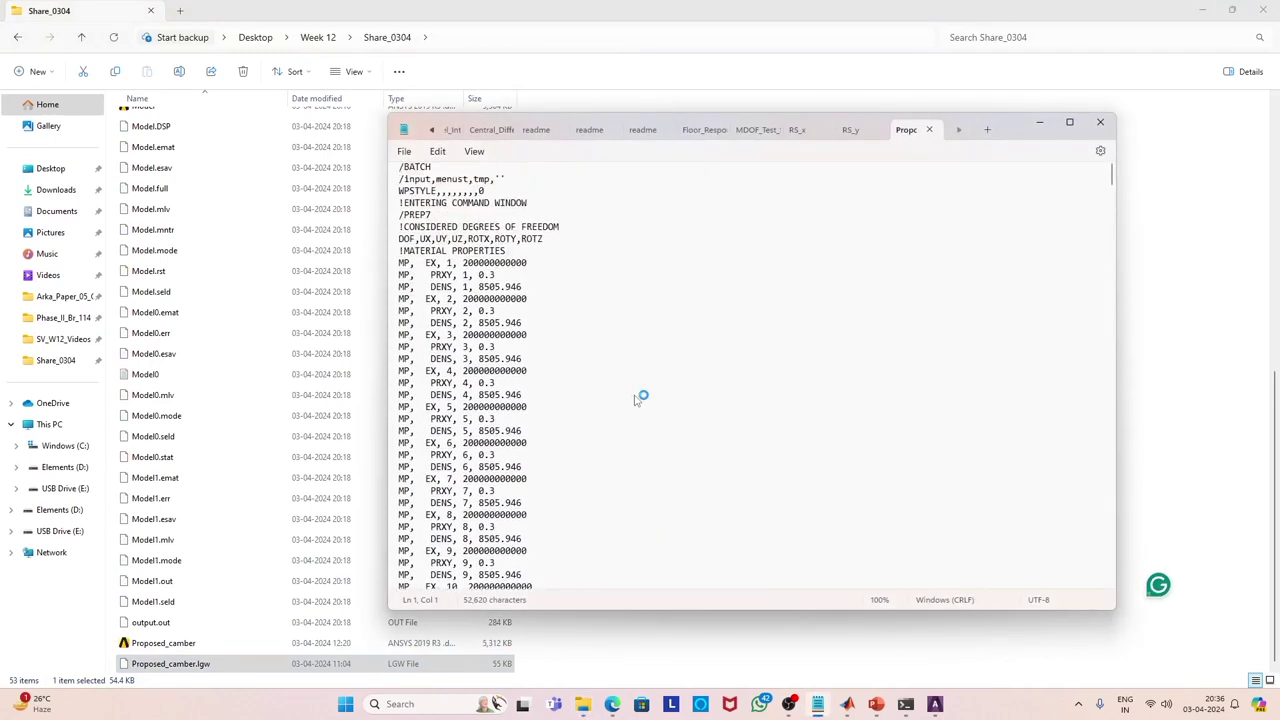
pyautogui.click(1069, 121)
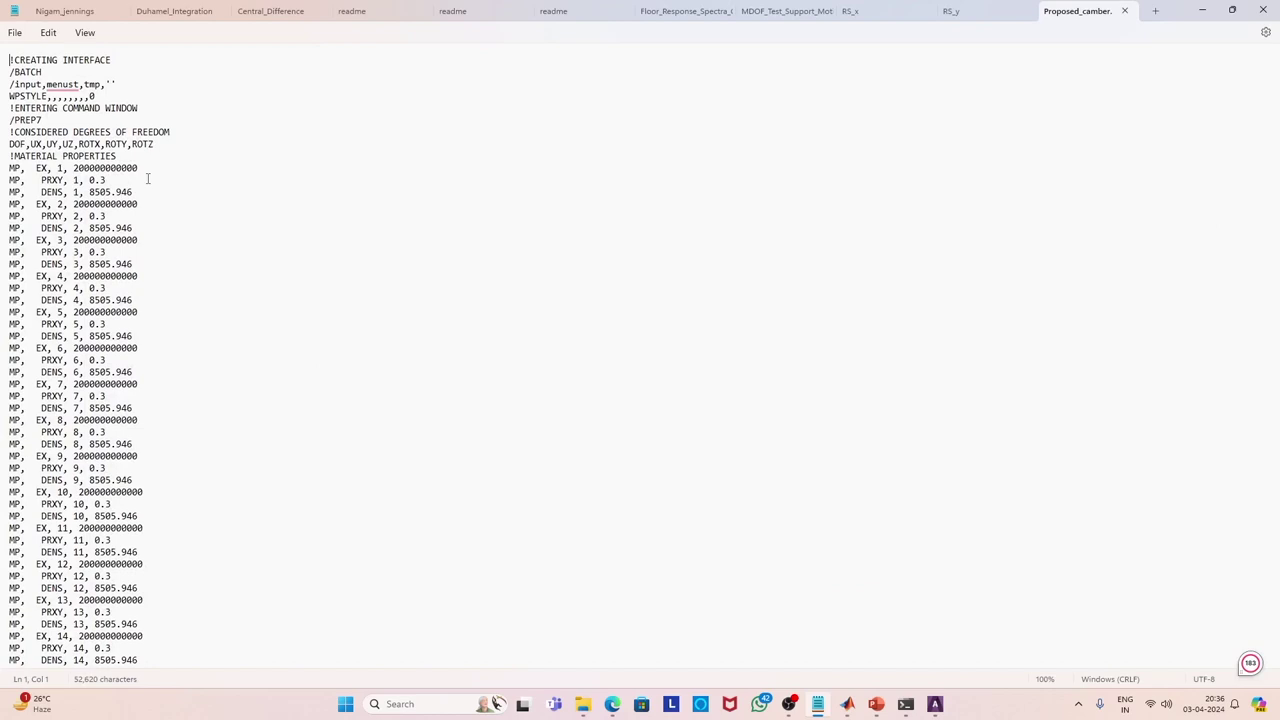
# Read through the degrees of freedom and the material property definitions at the start of the file.
pyautogui.scroll(-1, 153, 260)
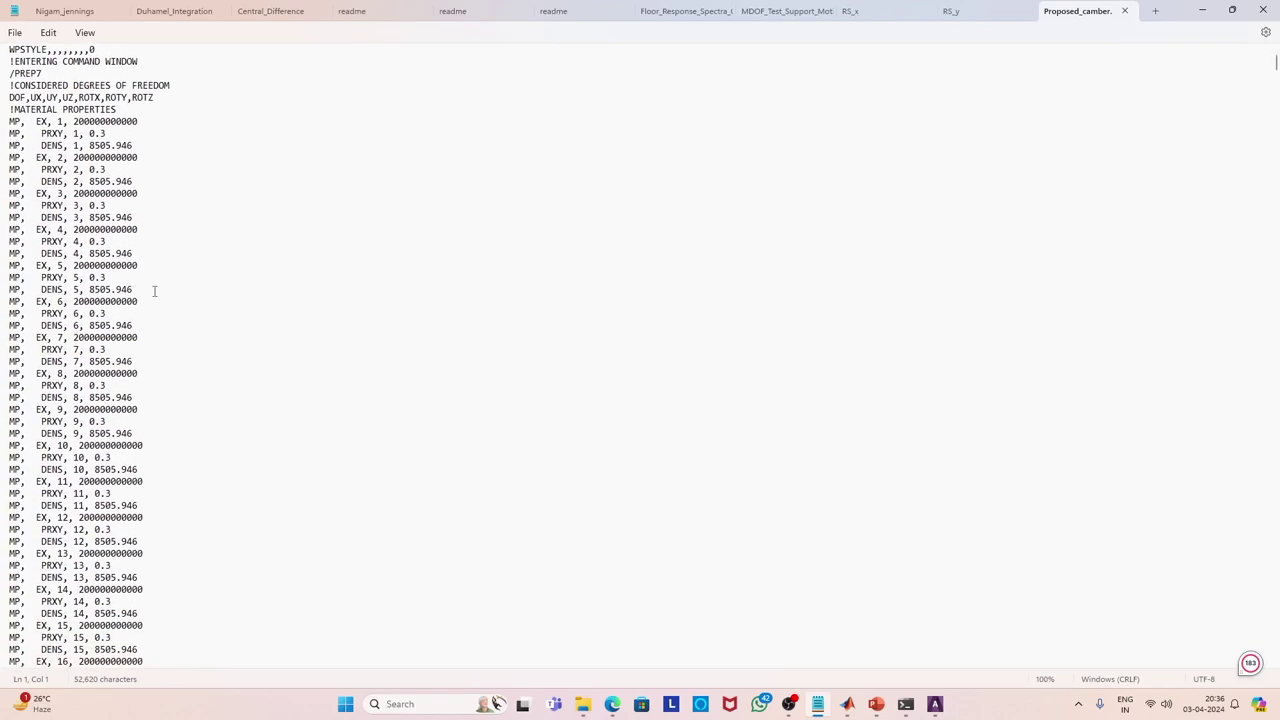
pyautogui.scroll(-1, 155, 296)
pyautogui.scroll(-1, 155, 296)
pyautogui.scroll(-1, 155, 292)
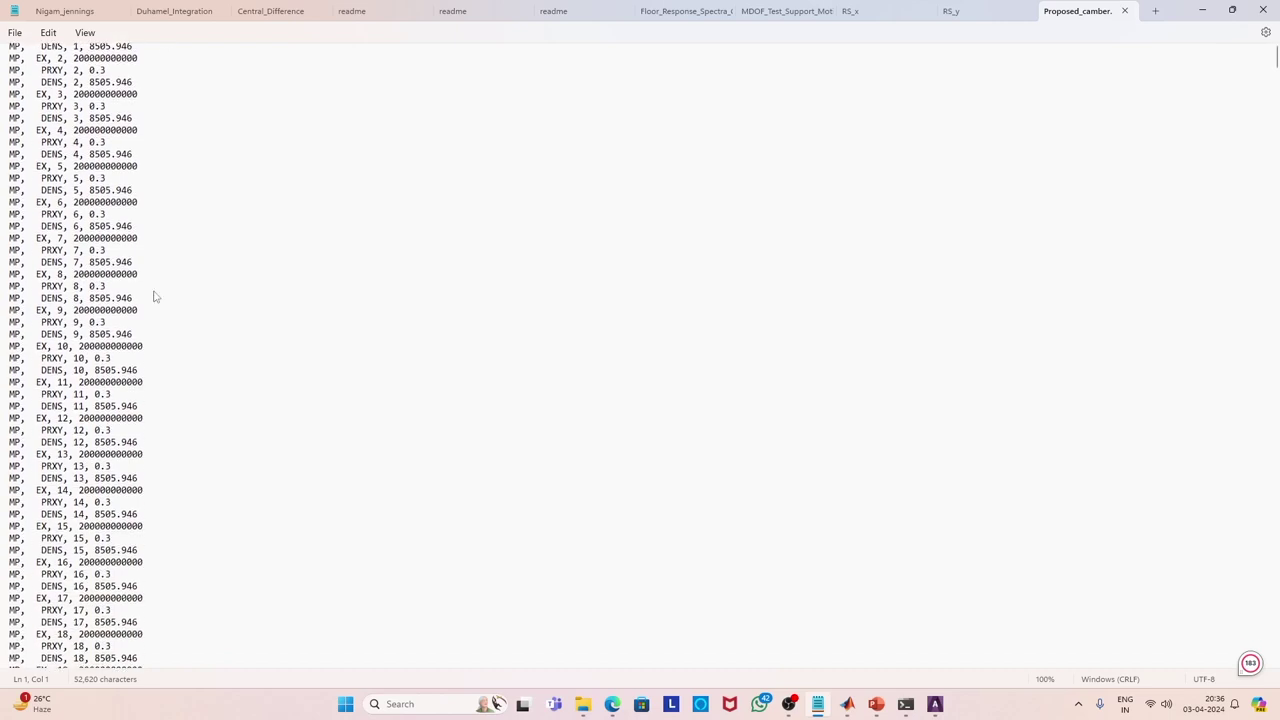
pyautogui.scroll(-12, 155, 291)
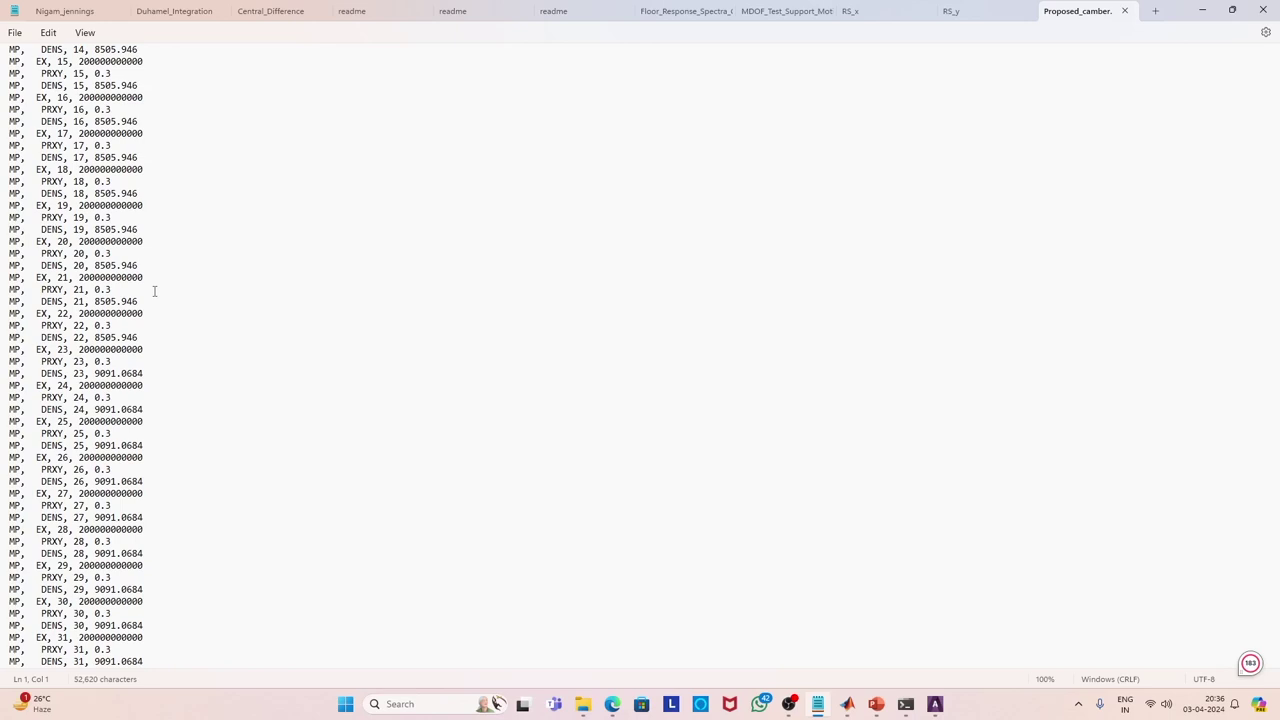
pyautogui.scroll(-1, 157, 290)
pyautogui.scroll(1, 158, 289)
# Examine the beam element type and the section type, offset and section file commands further into the file.
pyautogui.moveTo(1277, 75); pyautogui.dragTo(1275, 237)
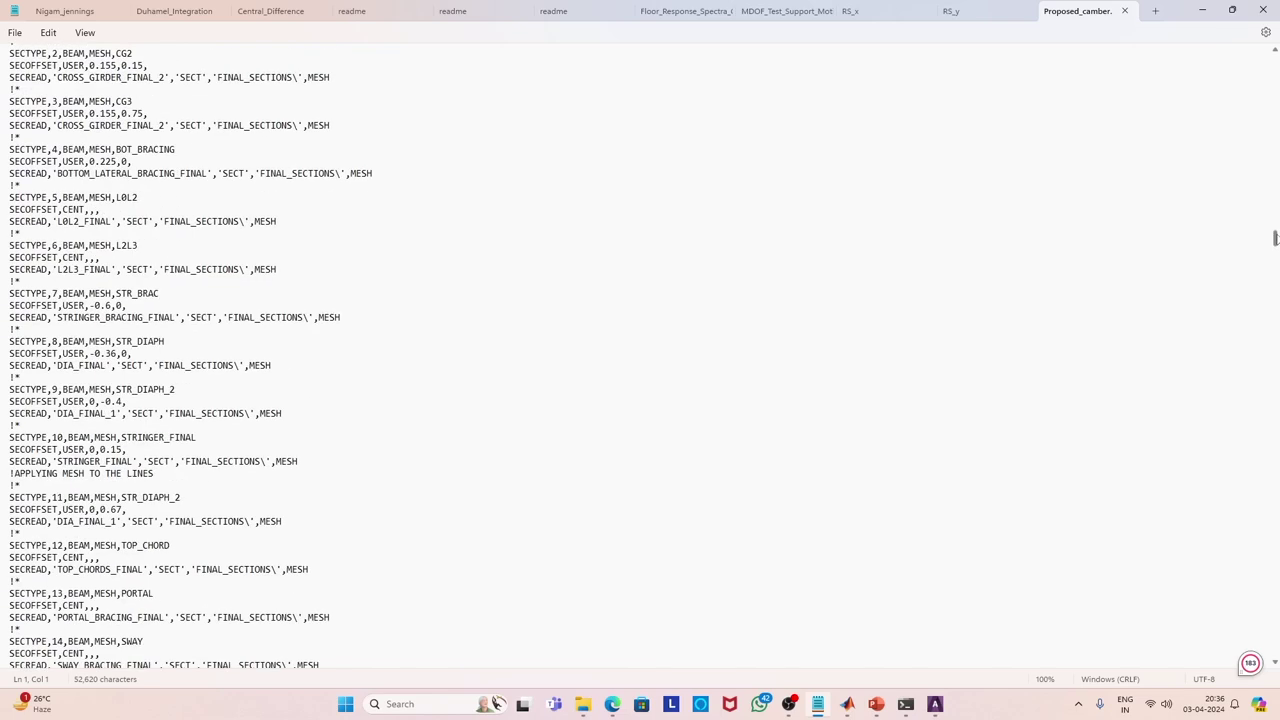
pyautogui.scroll(7, 1275, 238)
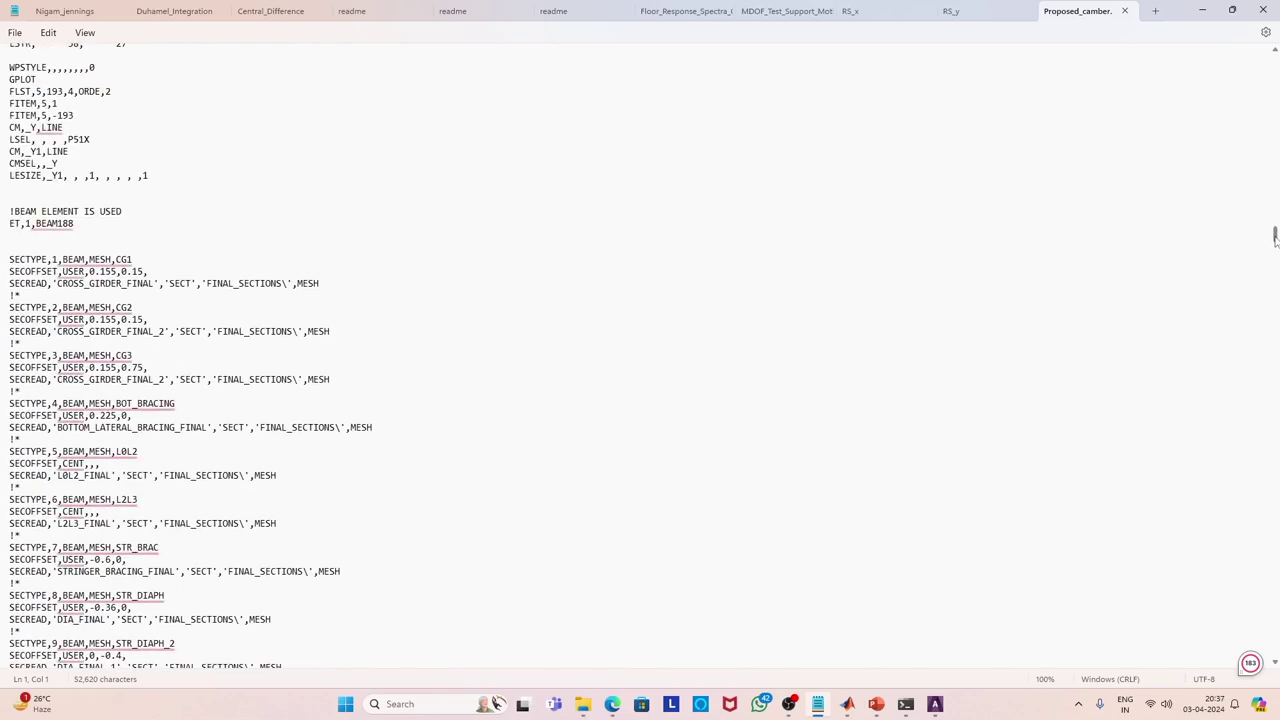
pyautogui.scroll(1, 1275, 238)
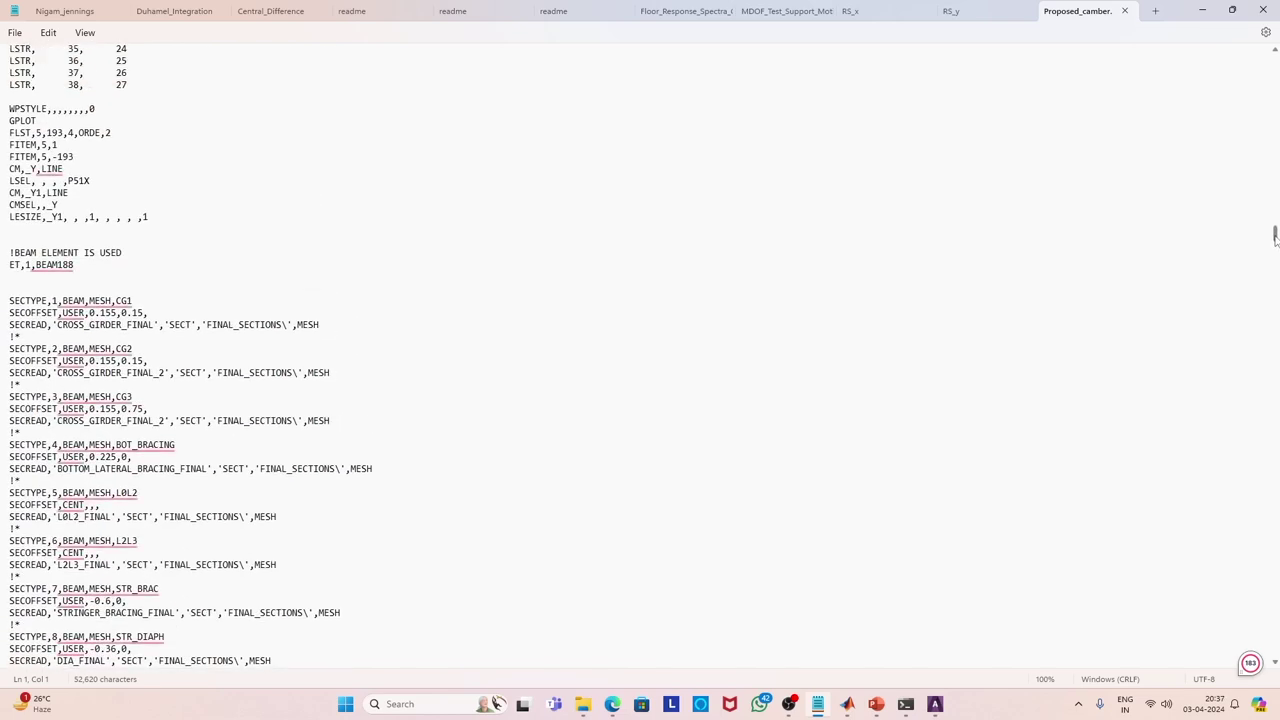
pyautogui.scroll(-3, 1275, 238)
pyautogui.scroll(-2, 1275, 238)
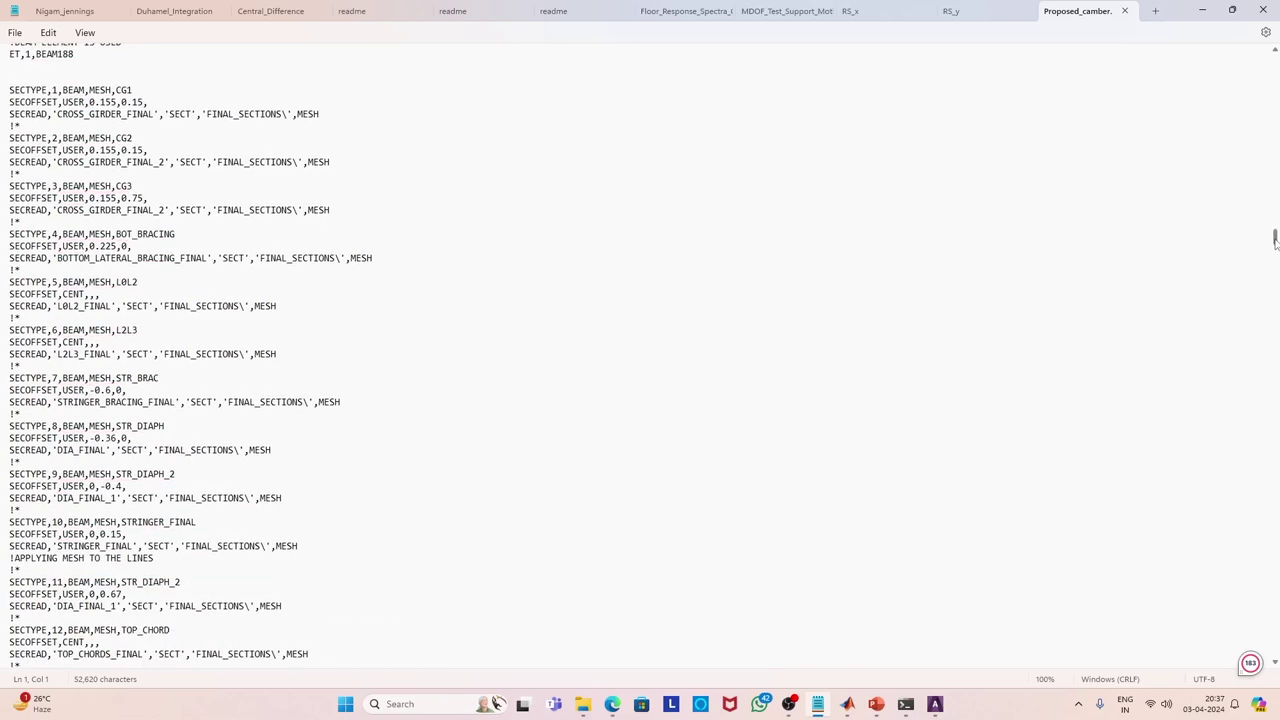
pyautogui.scroll(-1, 1275, 240)
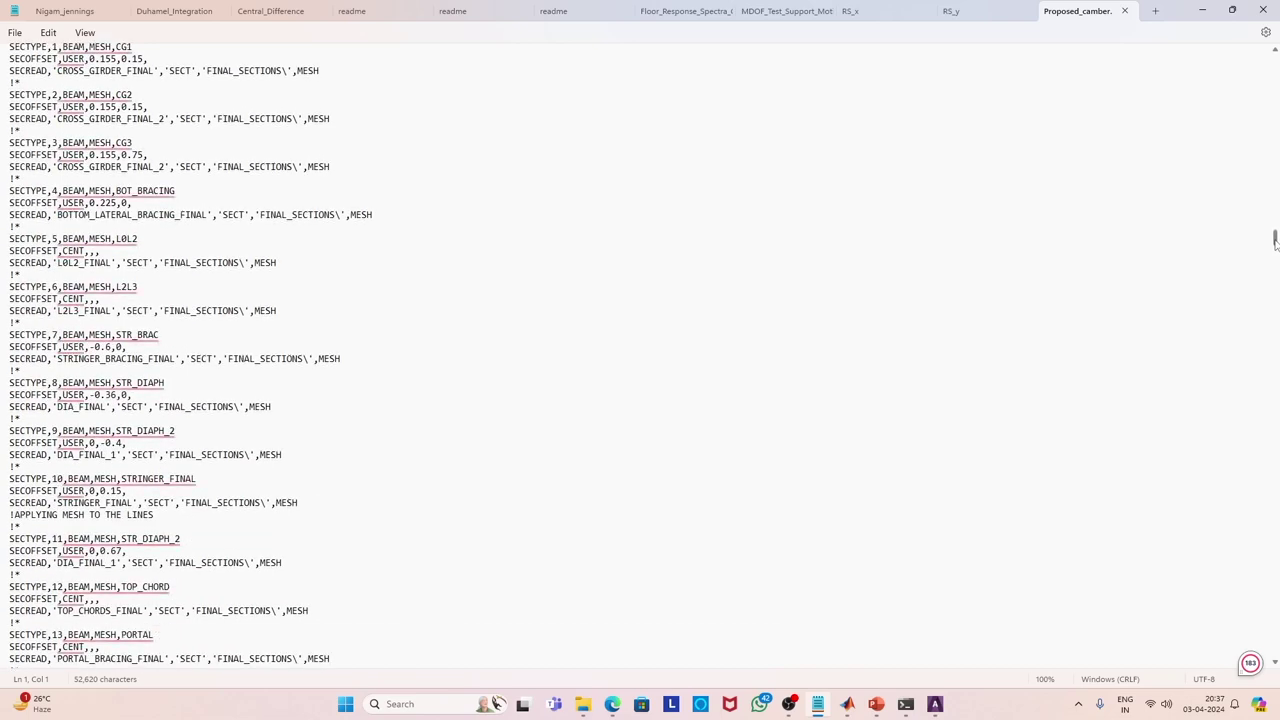
pyautogui.scroll(-1, 1275, 240)
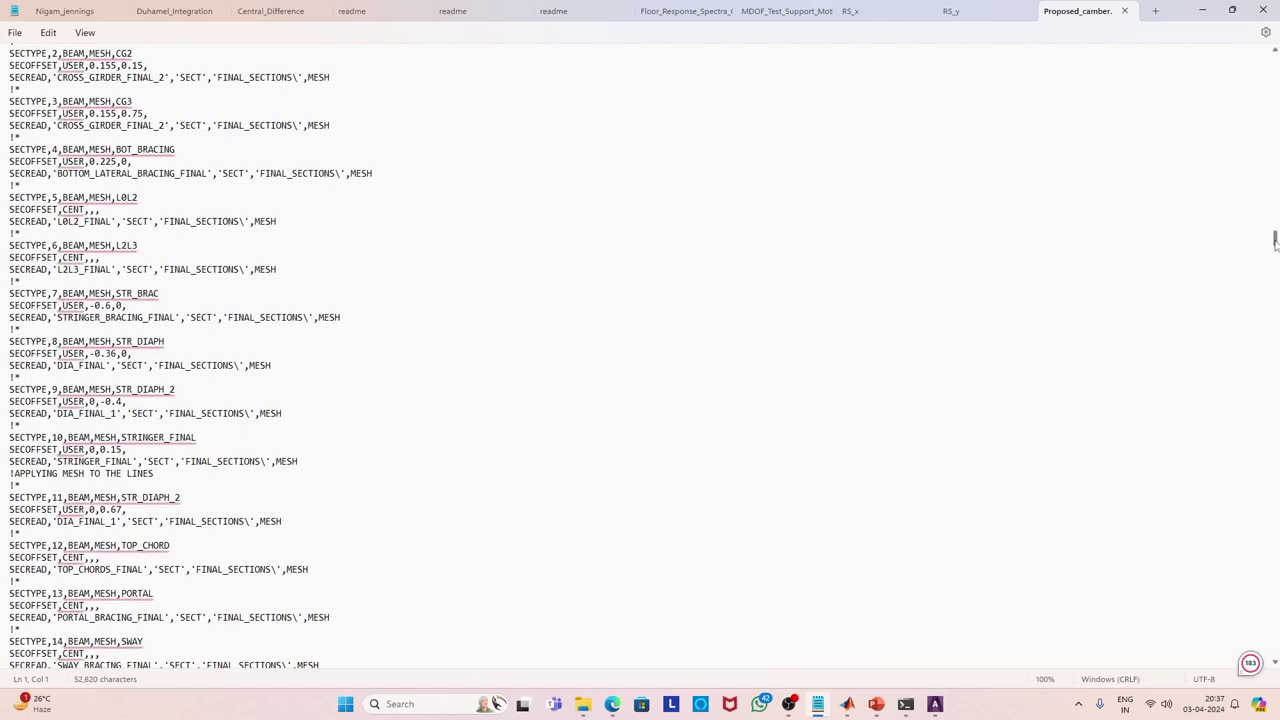
pyautogui.scroll(-1, 1275, 238)
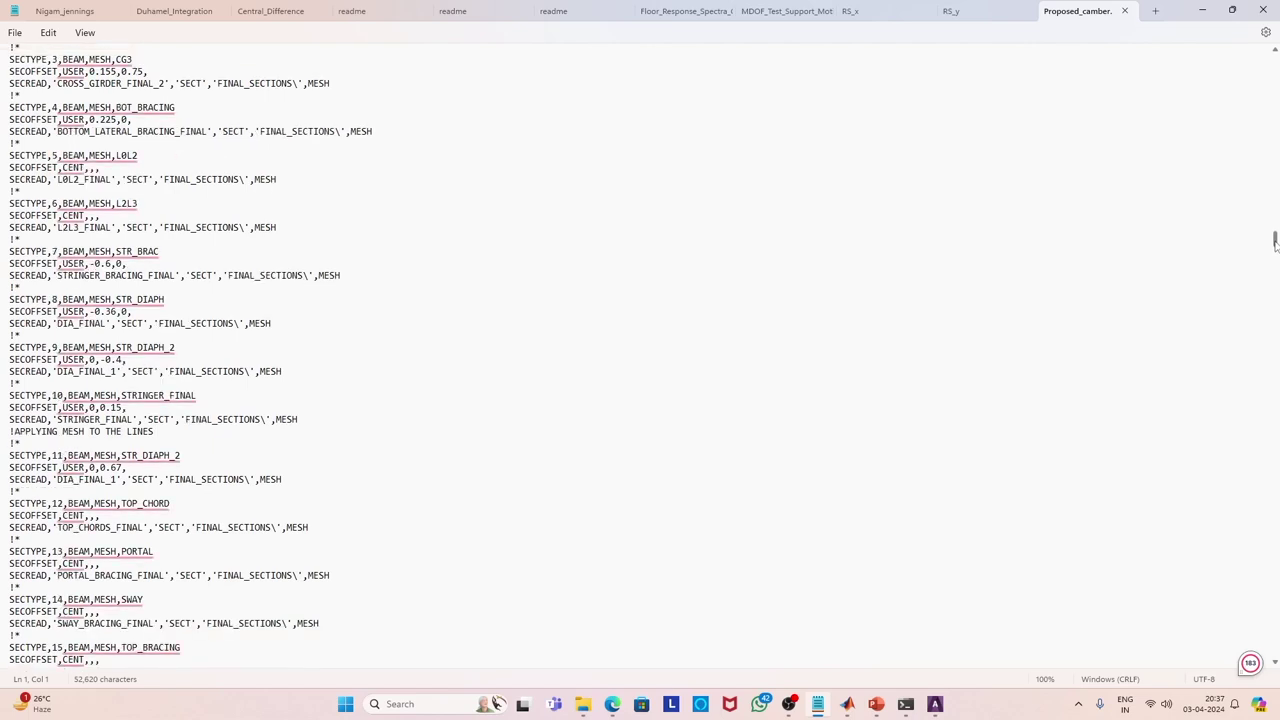
pyautogui.scroll(-2, 1275, 240)
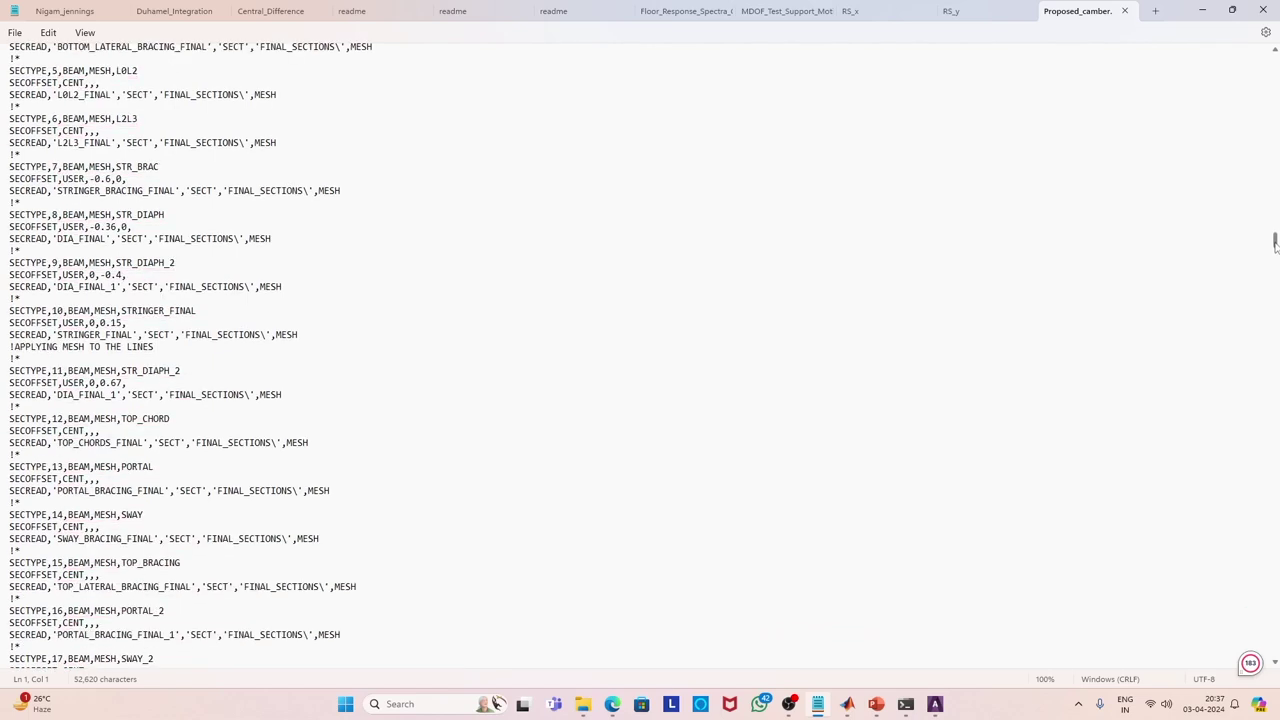
pyautogui.scroll(-1, 1275, 240)
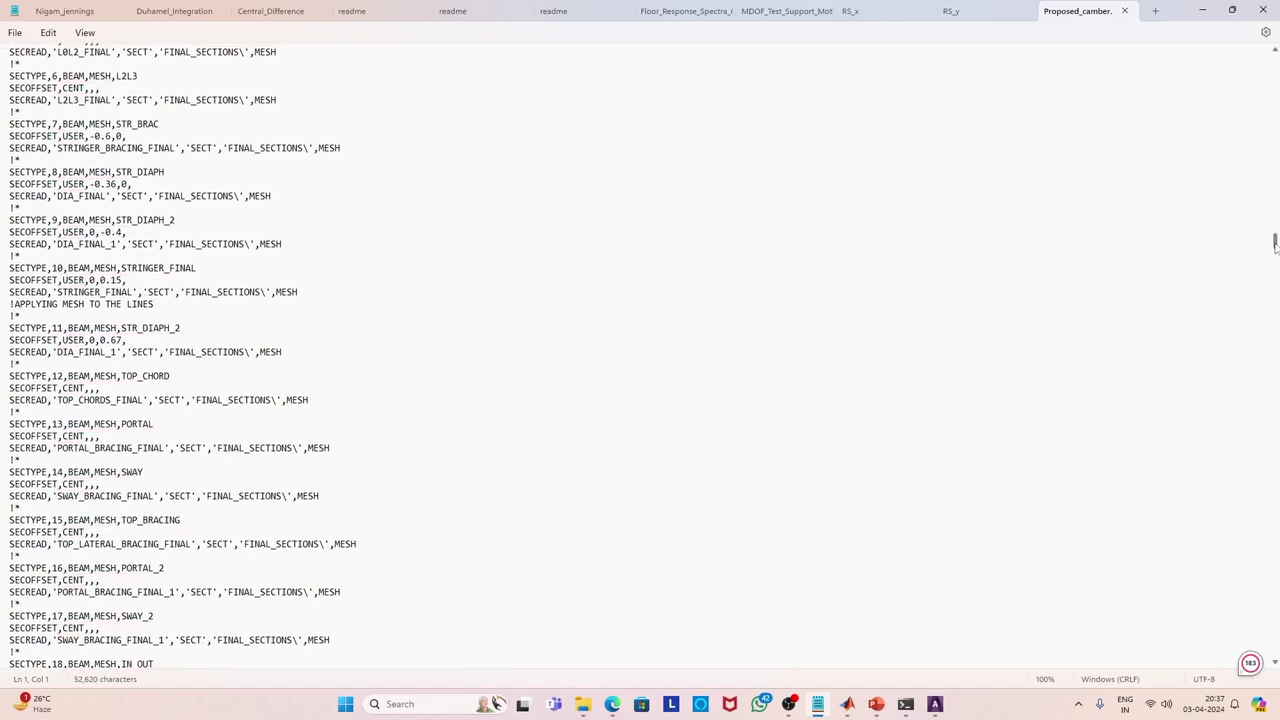
pyautogui.scroll(-1, 1275, 243)
# Examine the solution and matrix export commands at the end of the file, highlighting the f_m,txt output file name.
pyautogui.moveTo(1275, 243); pyautogui.dragTo(1265, 664)
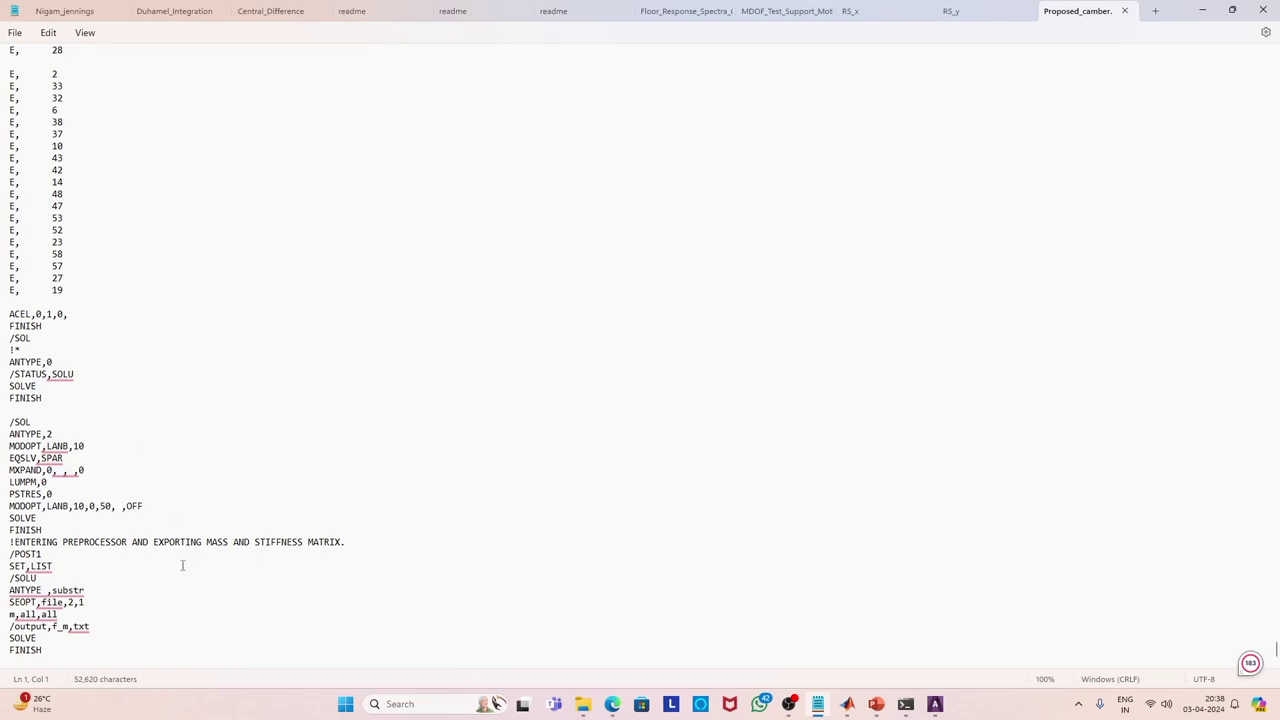
pyautogui.click(58, 626)
pyautogui.click(53, 627)
pyautogui.moveTo(86, 629)
pyautogui.hotkey('shift', 'End')
pyautogui.hotkey('shift', 'Right')
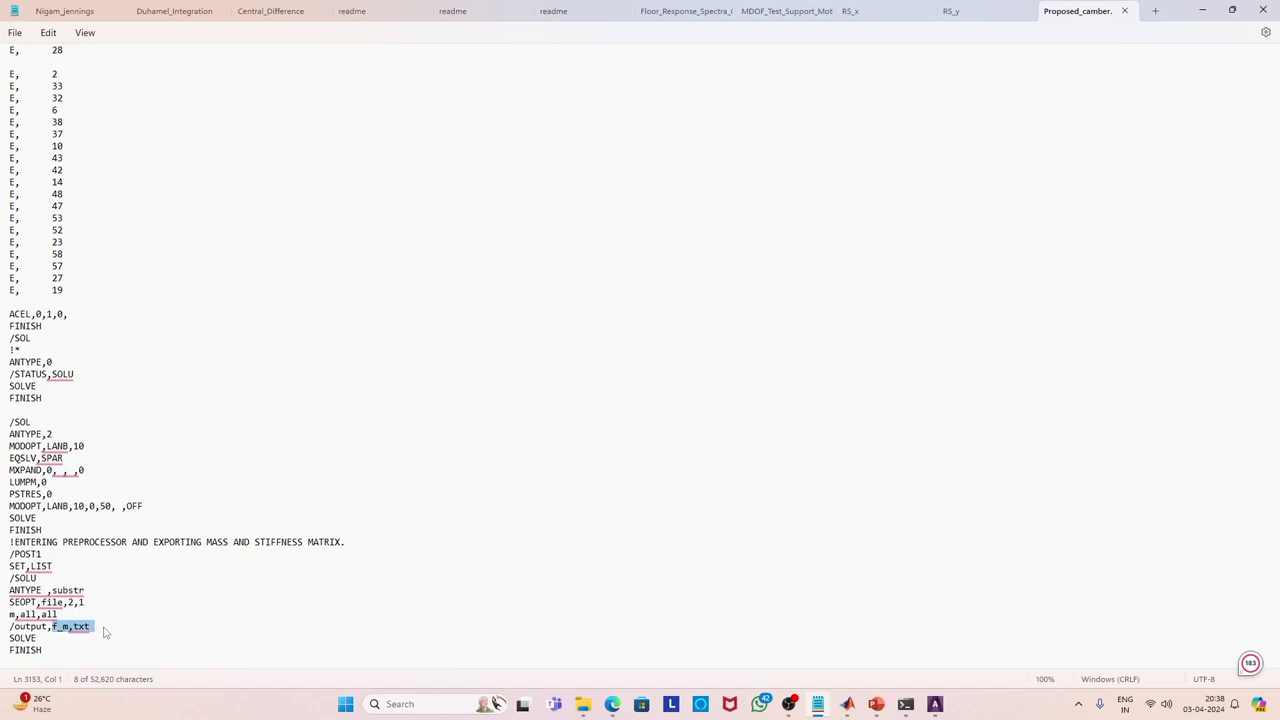
pyautogui.click(105, 630)
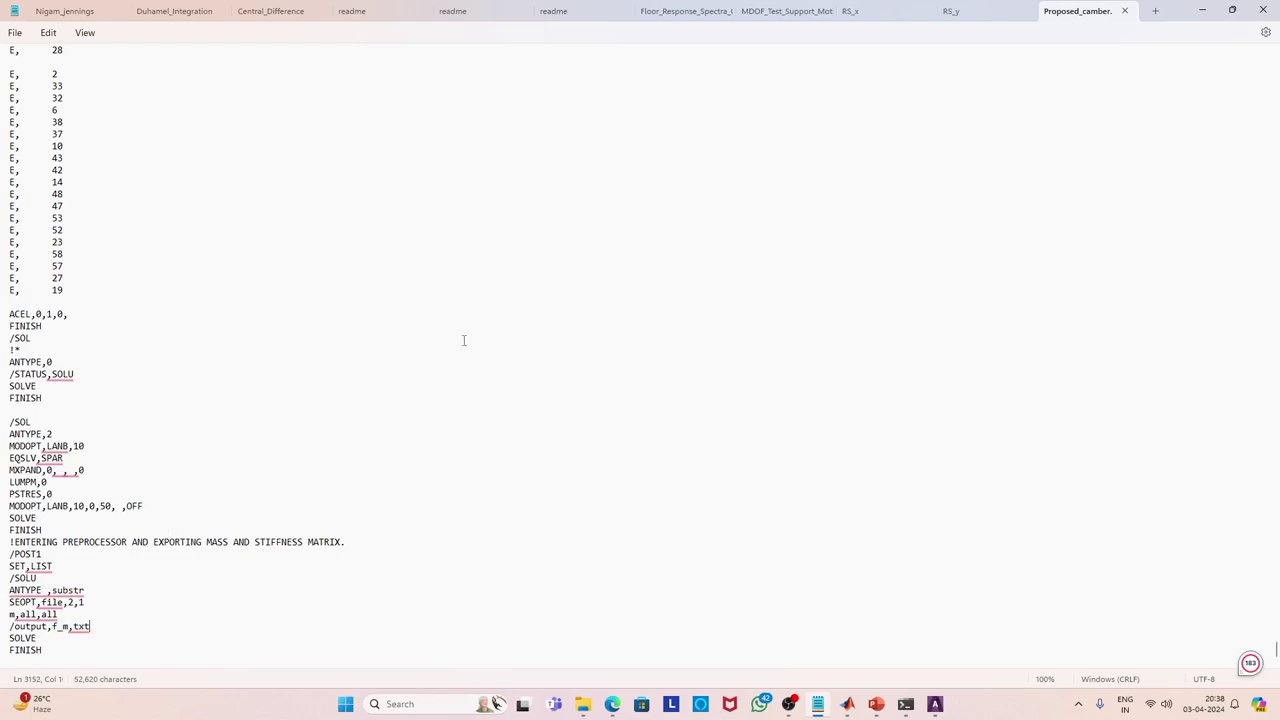
# Return to MATLAB, minimizing the Notepad and Share_0304 folder windows, and set the desktop code font size to 15.
pyautogui.click(1201, 12)
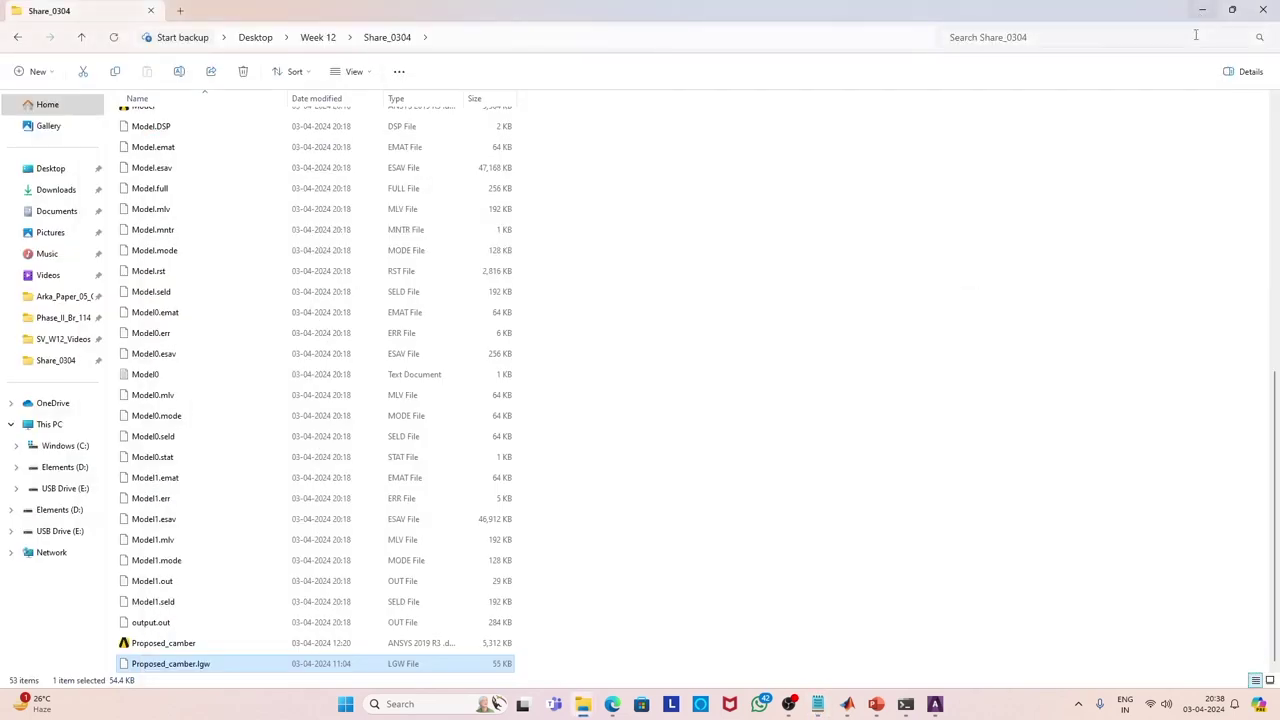
pyautogui.click(1201, 10)
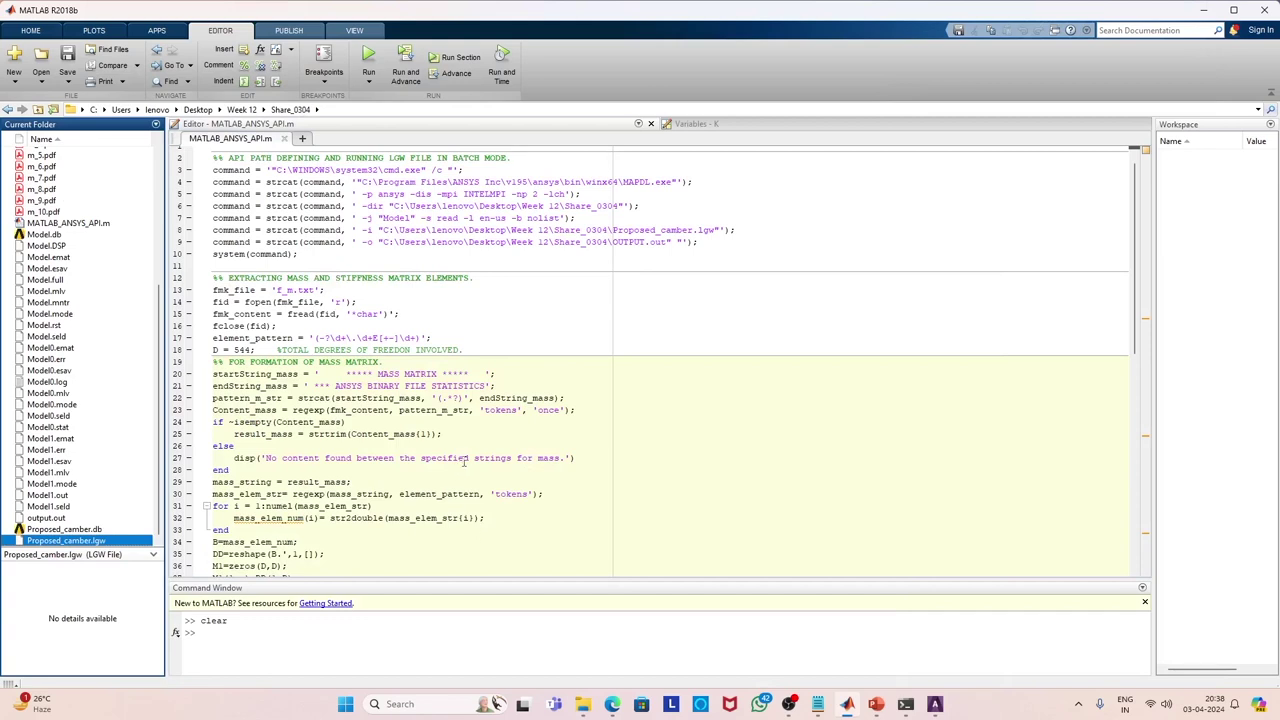
pyautogui.click(31, 30)
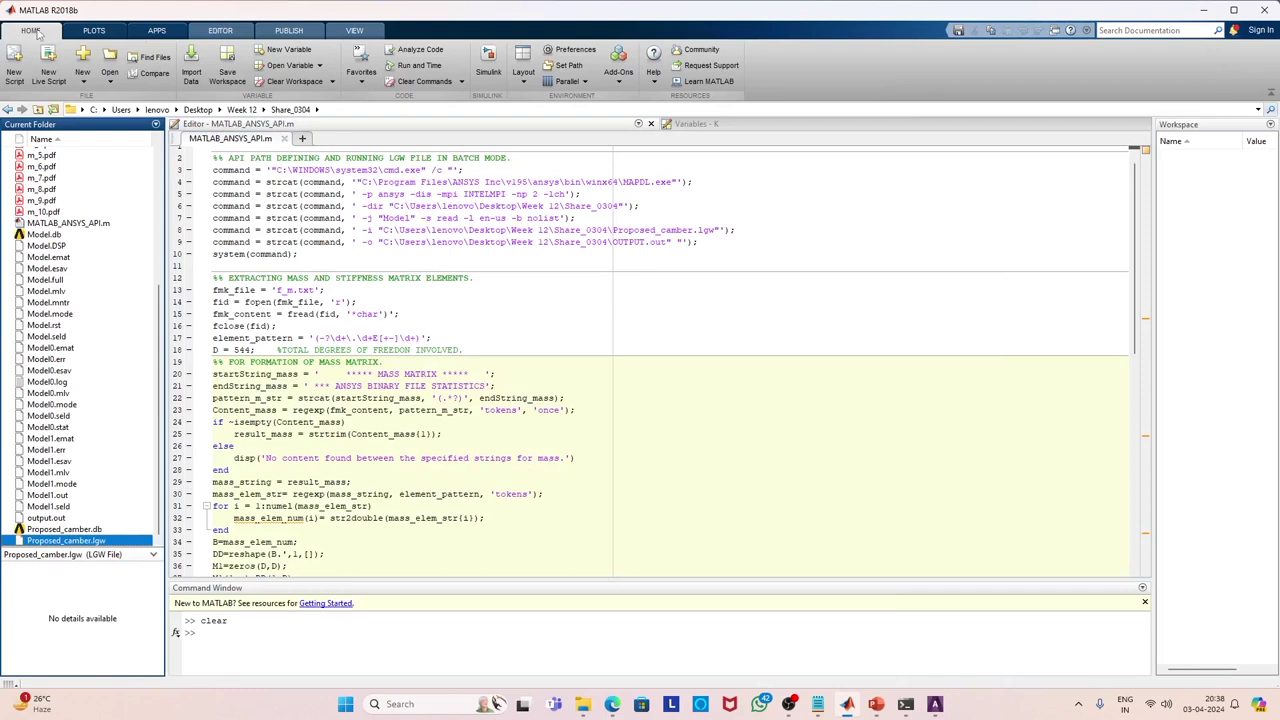
pyautogui.click(588, 52)
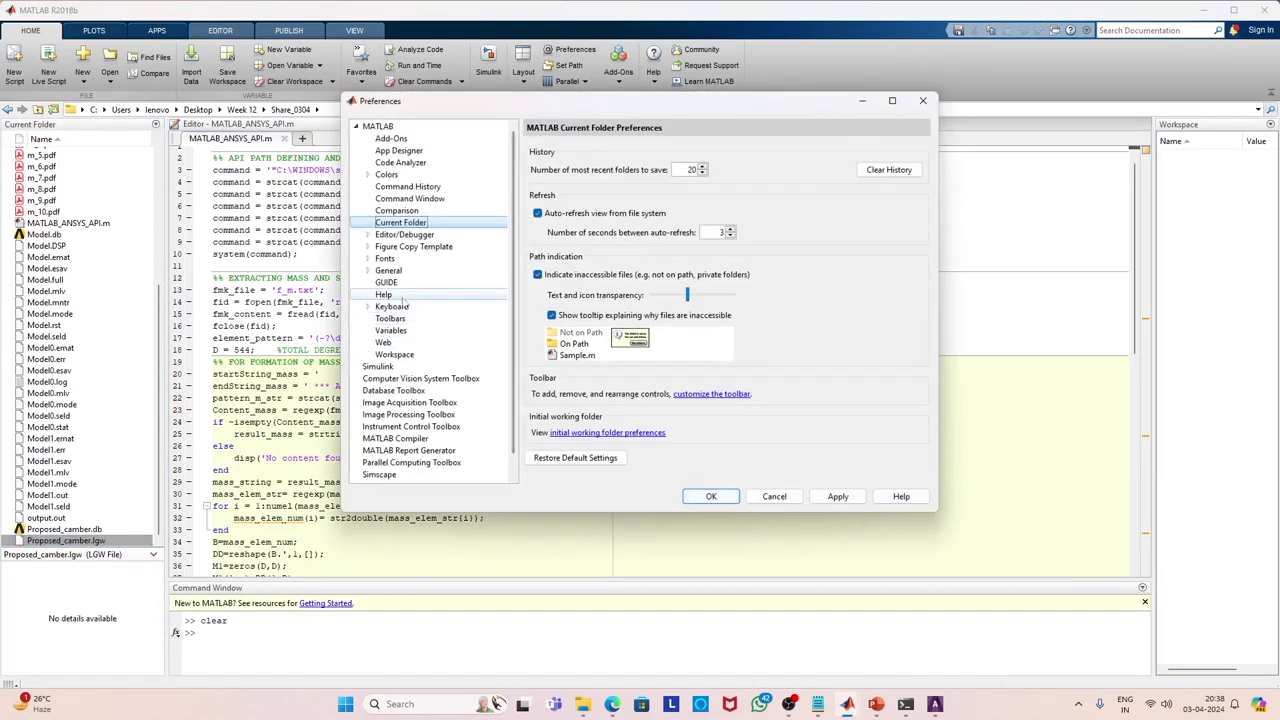
pyautogui.click(385, 258)
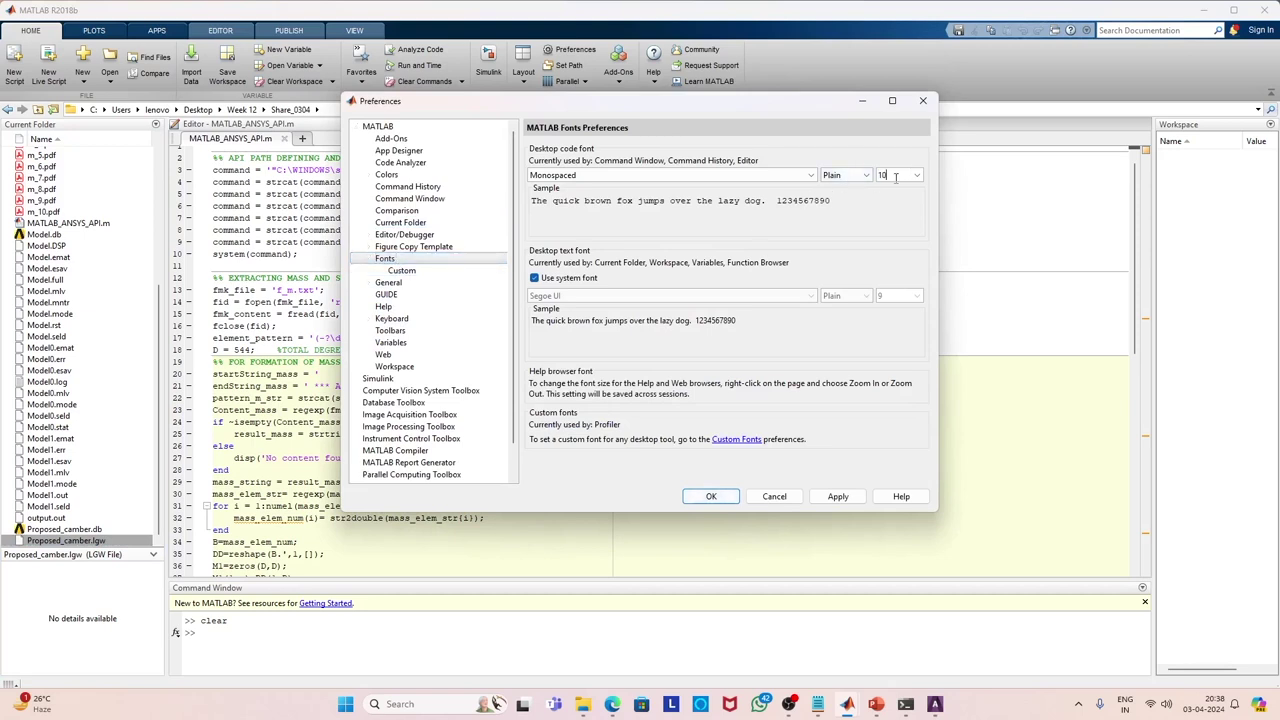
pyautogui.write('5')
pyautogui.press('Return')
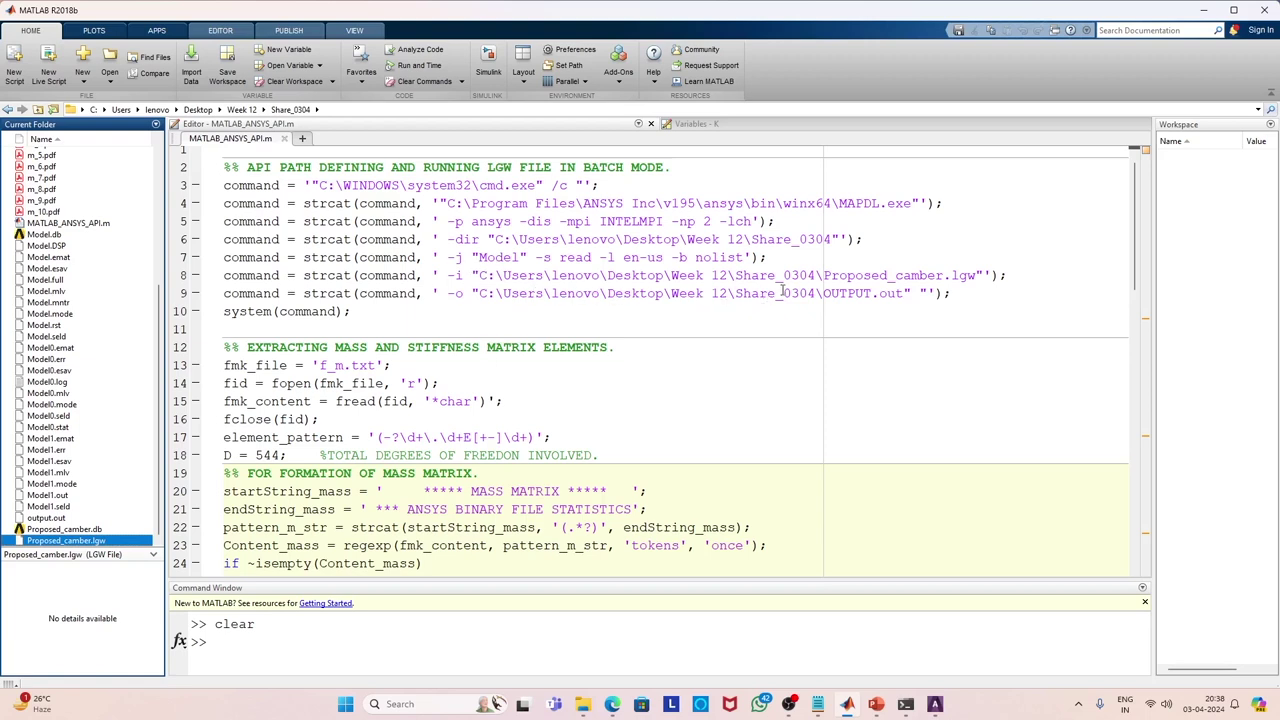
# Examine the file references in the script, highlighting Proposed_camber.lgw, OUTPUT.out and f_m.txt in turn.
pyautogui.moveTo(824, 277); pyautogui.dragTo(976, 283)
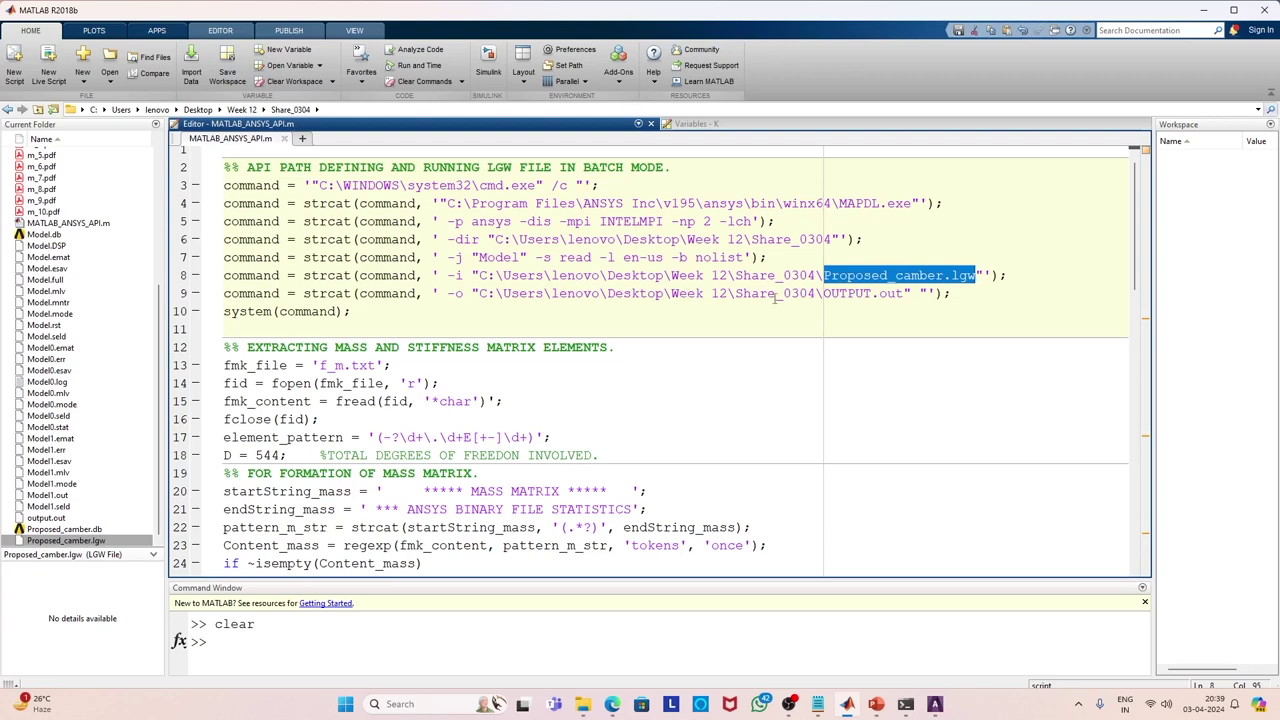
pyautogui.moveTo(818, 293); pyautogui.dragTo(903, 293)
pyautogui.click(785, 370)
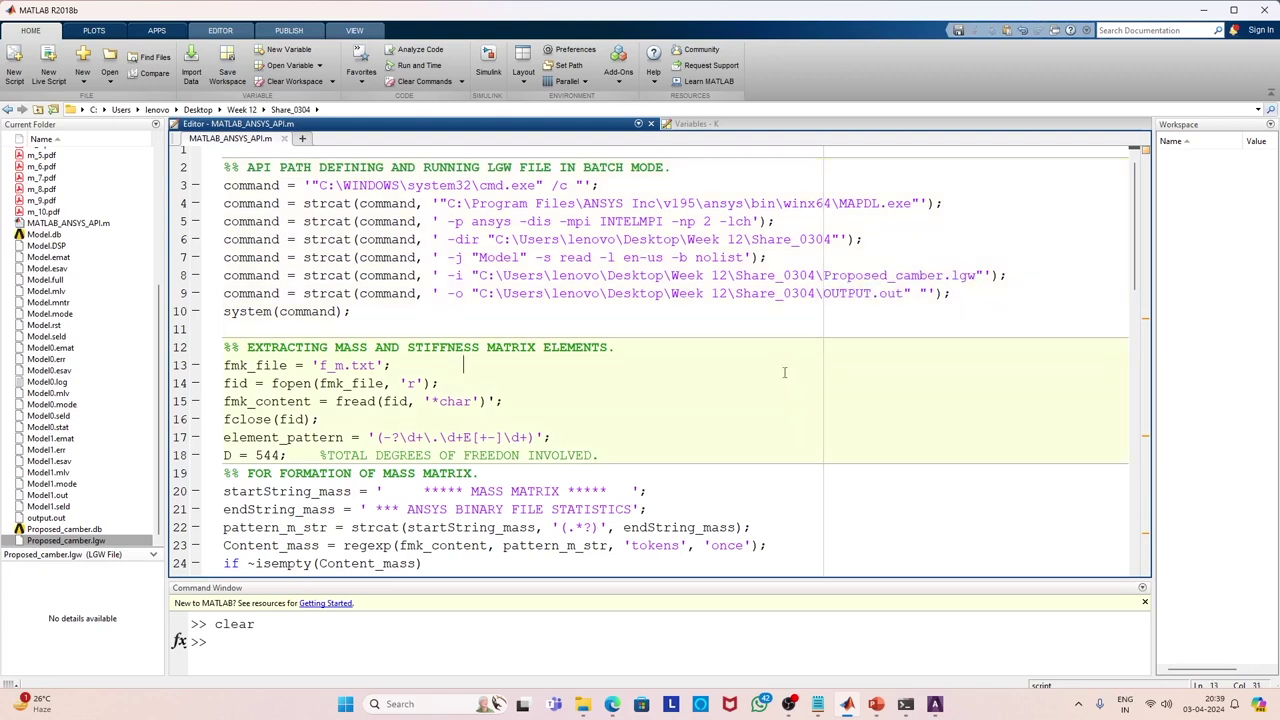
pyautogui.click(792, 292)
pyautogui.moveTo(319, 366); pyautogui.dragTo(377, 366)
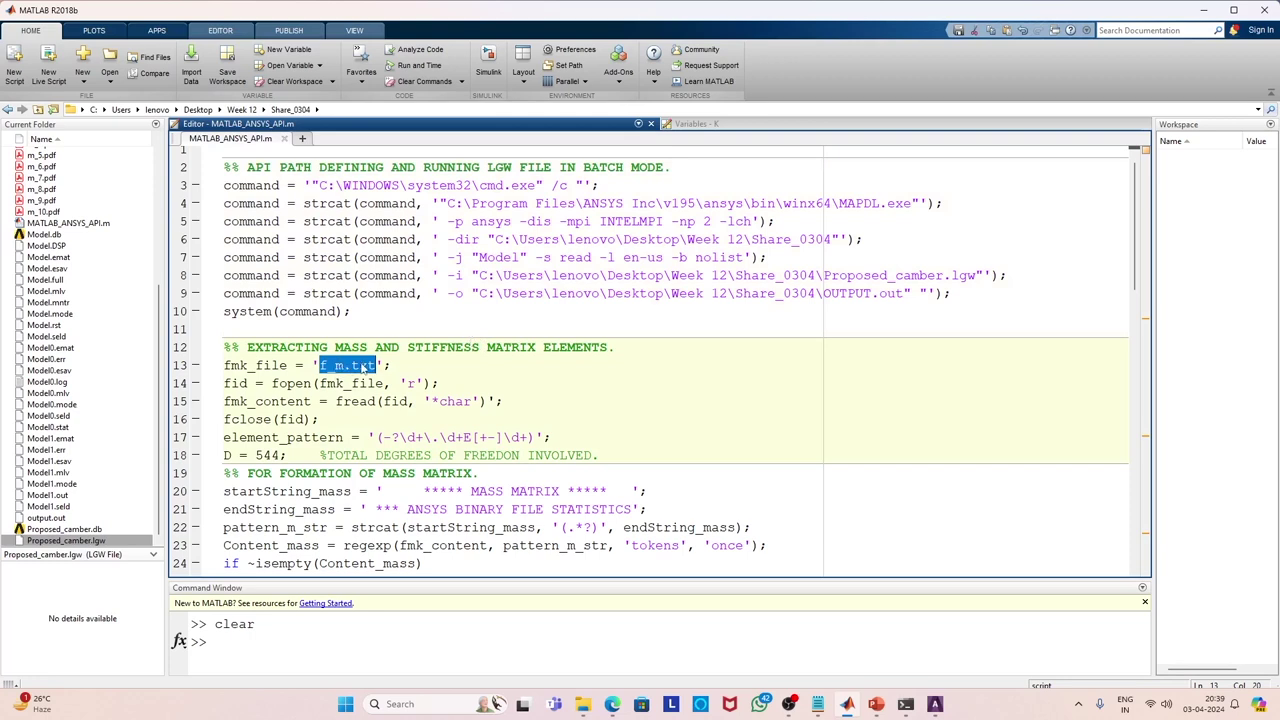
# Read through the script sections that form the mass matrix M and the stiffness matrix K.
pyautogui.scroll(-2, 423, 390)
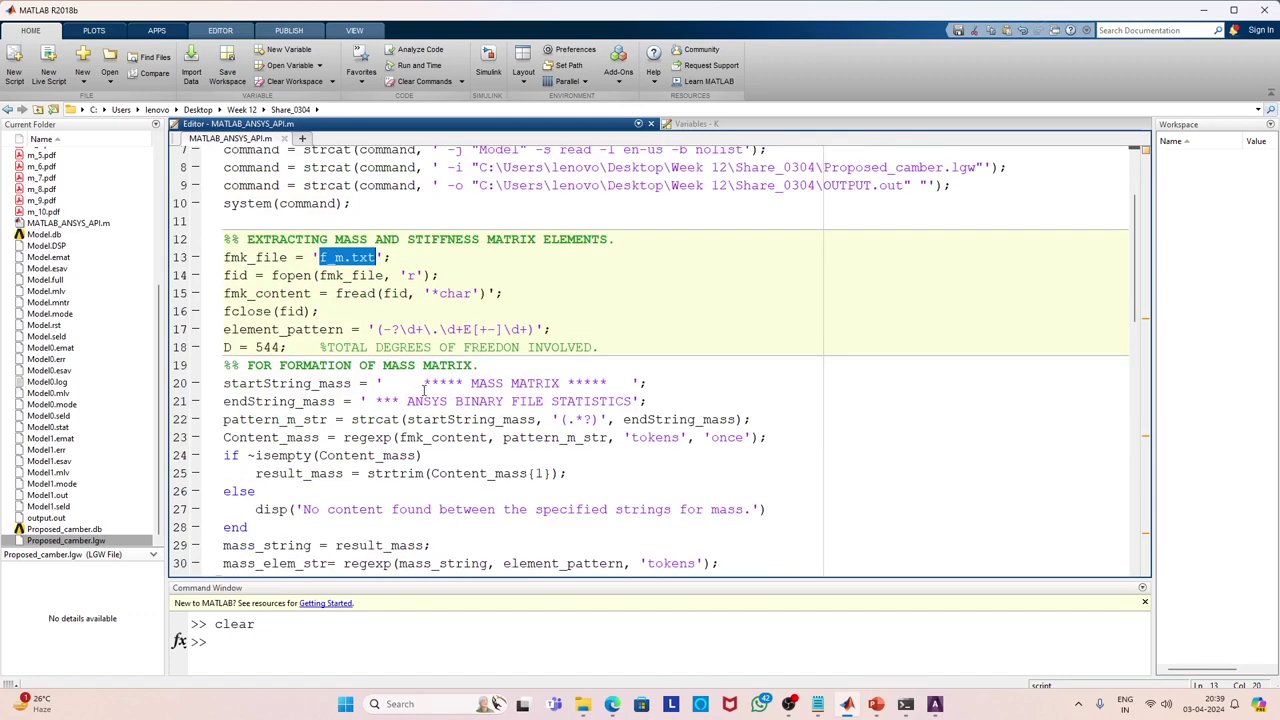
pyautogui.scroll(-1, 423, 390)
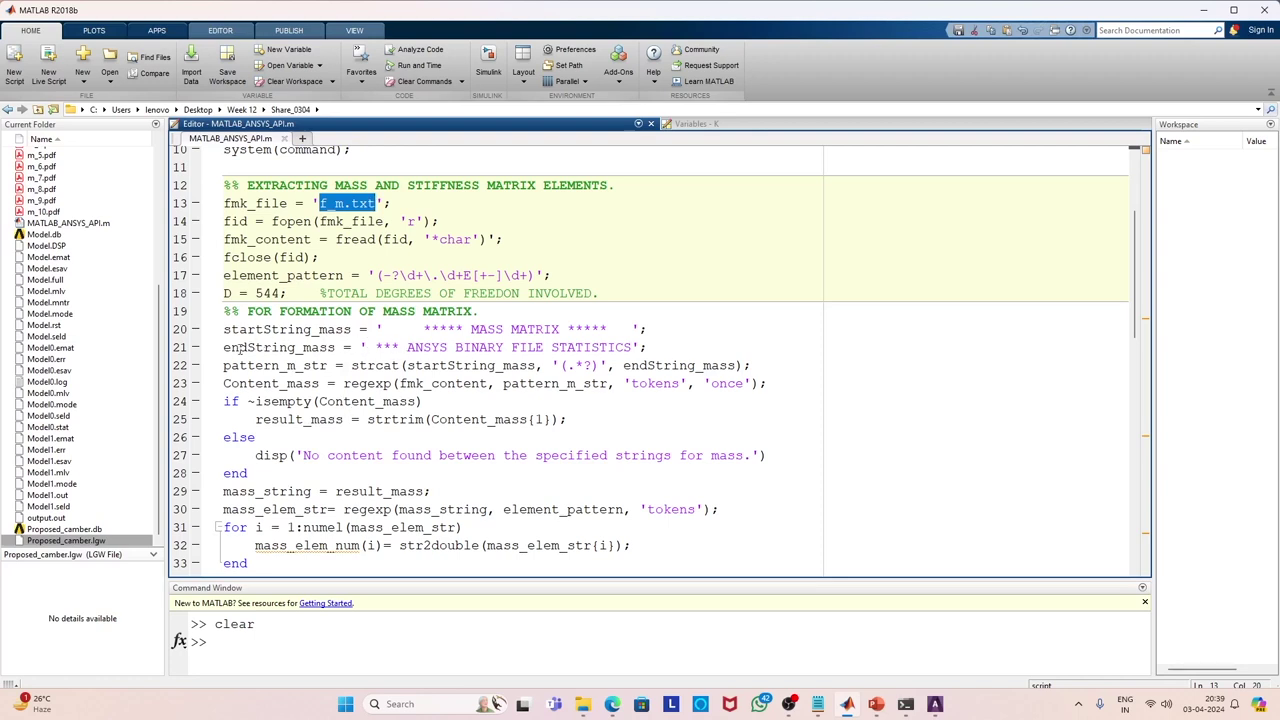
pyautogui.scroll(-2, 269, 507)
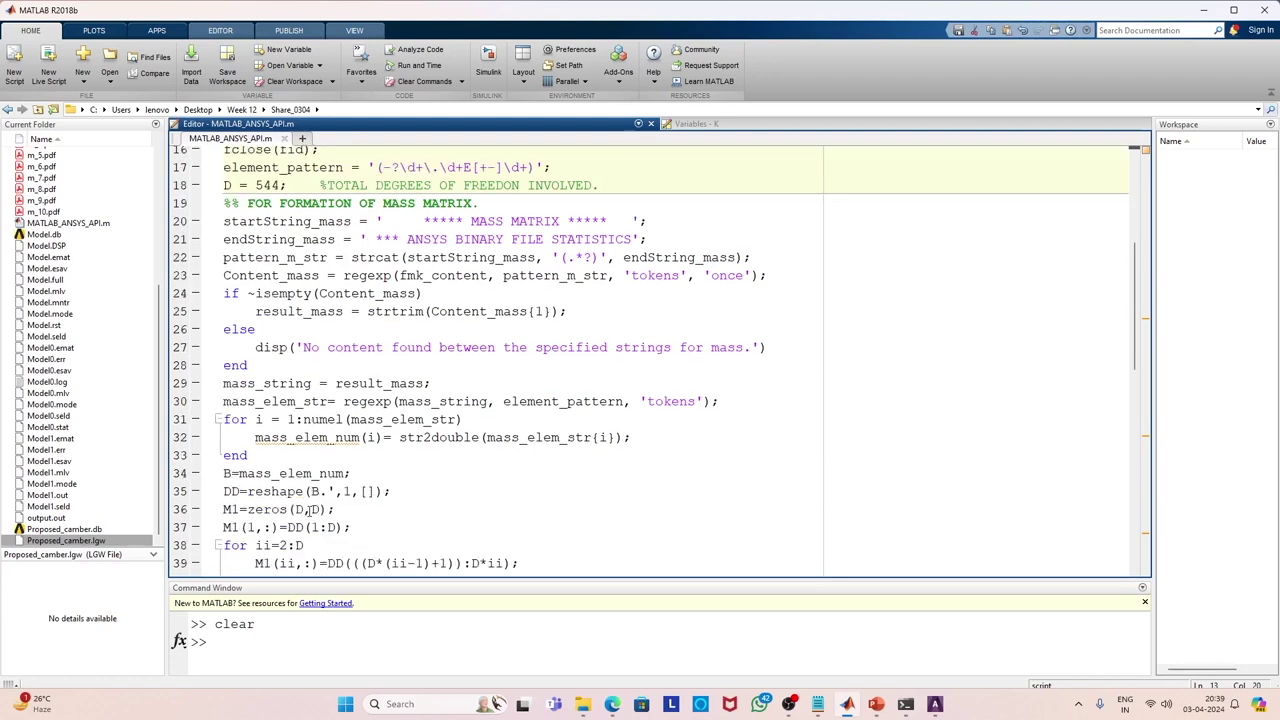
pyautogui.scroll(-2, 318, 492)
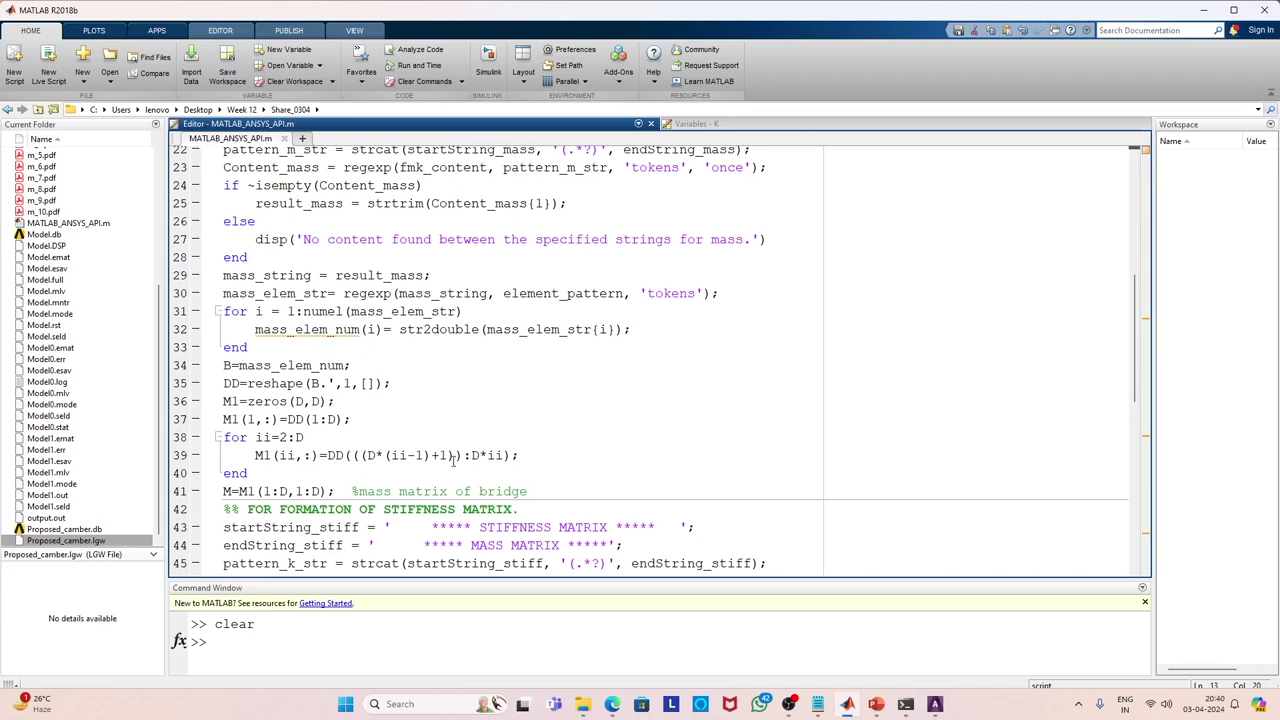
pyautogui.scroll(-3, 486, 443)
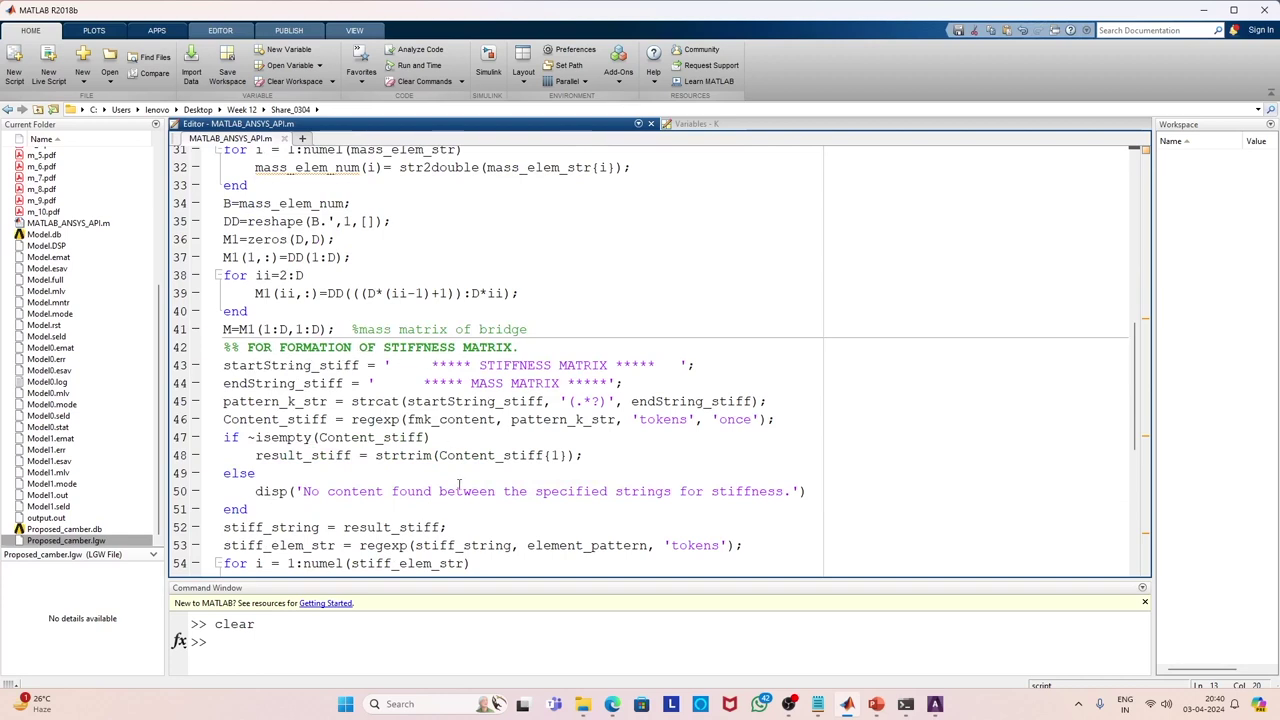
pyautogui.scroll(-3, 451, 455)
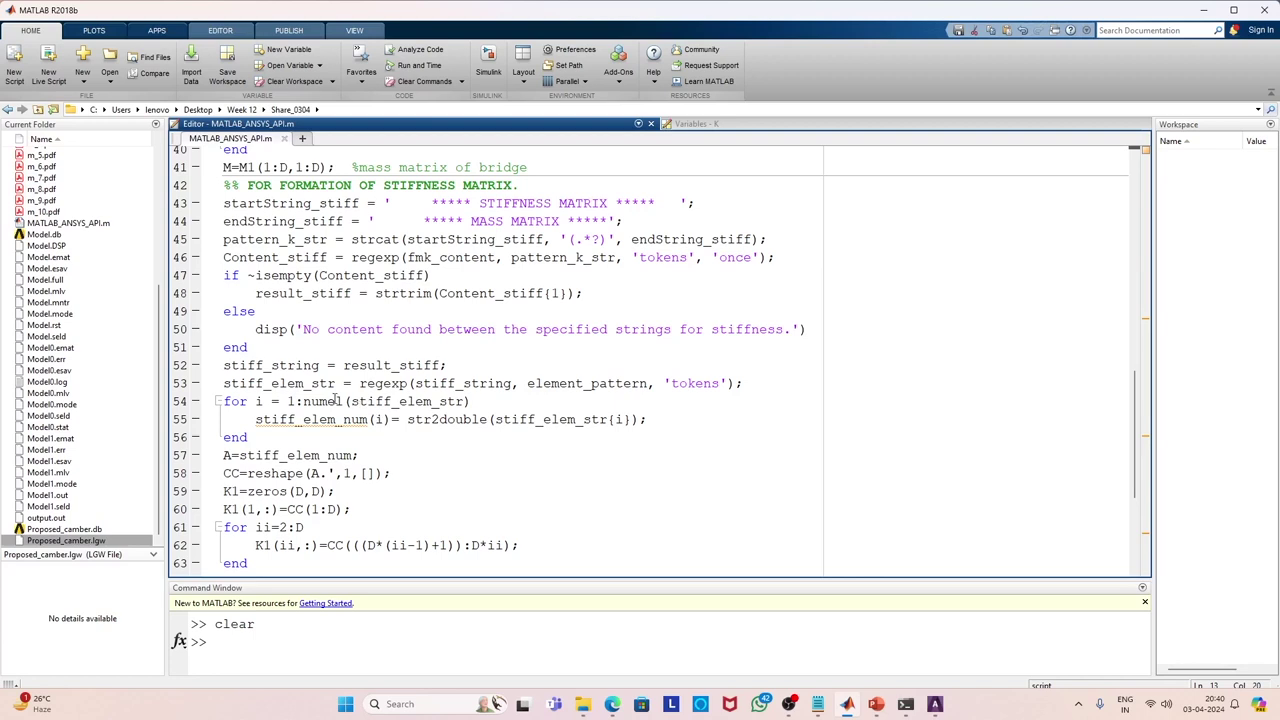
pyautogui.scroll(-2, 340, 418)
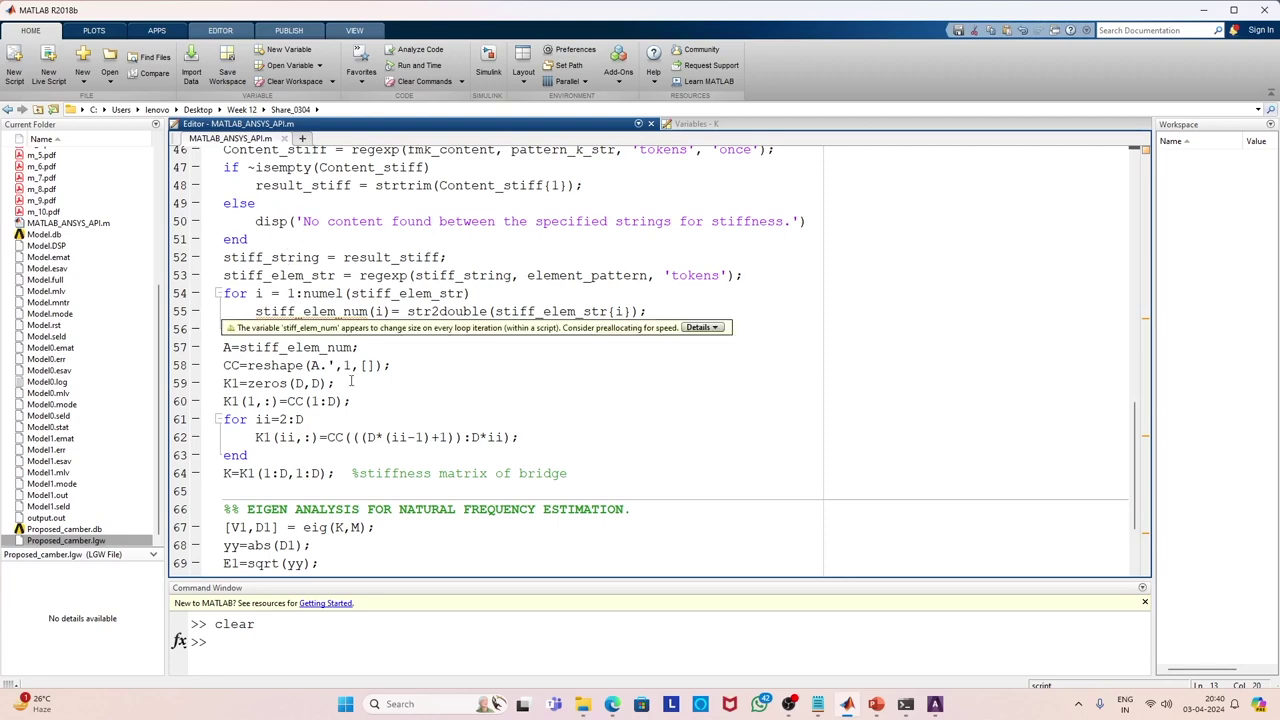
pyautogui.scroll(-2, 512, 469)
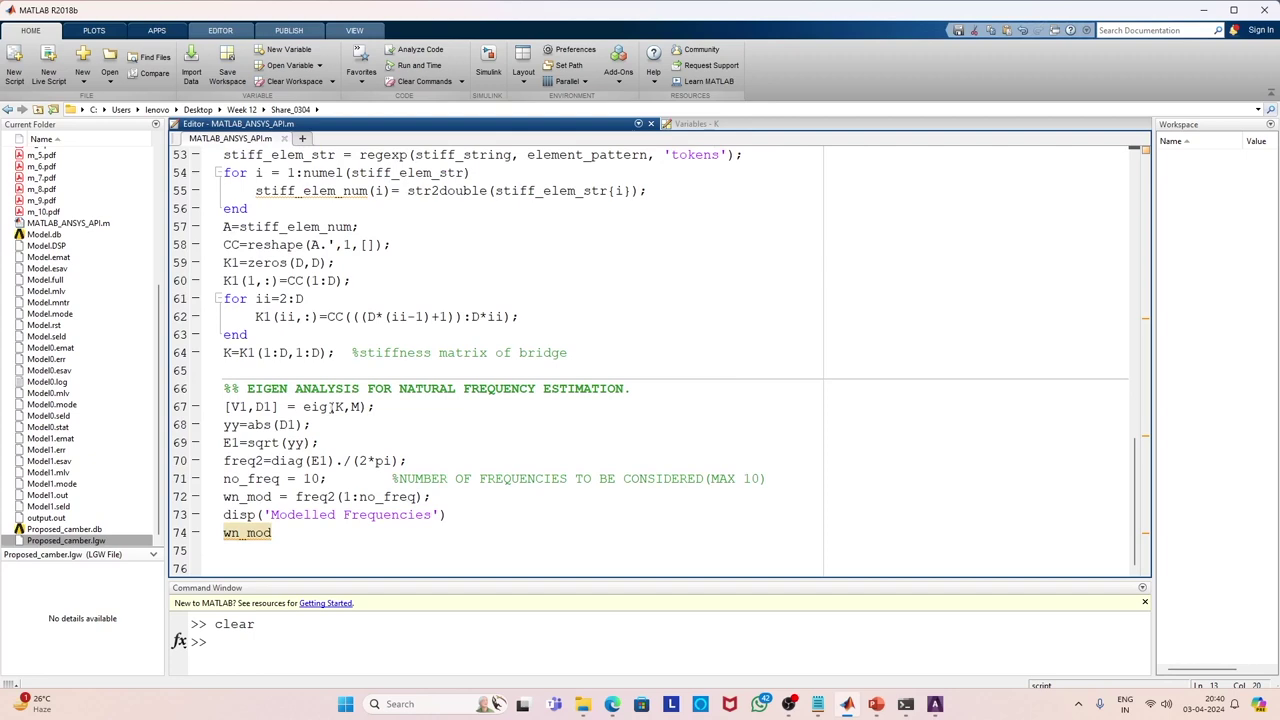
# Examine the eigen analysis section for natural frequency estimation, highlighting the [V1,D1] = eig(K,M) line.
pyautogui.moveTo(225, 406); pyautogui.dragTo(421, 442)
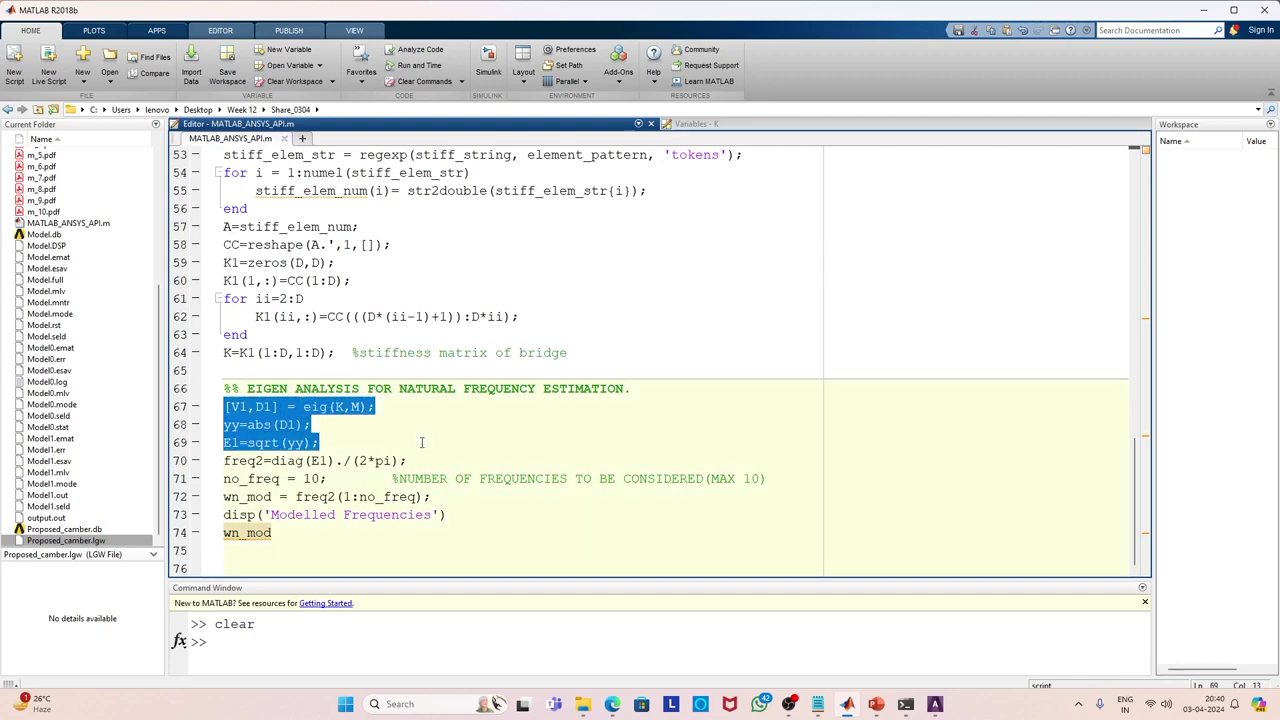
pyautogui.click(611, 314)
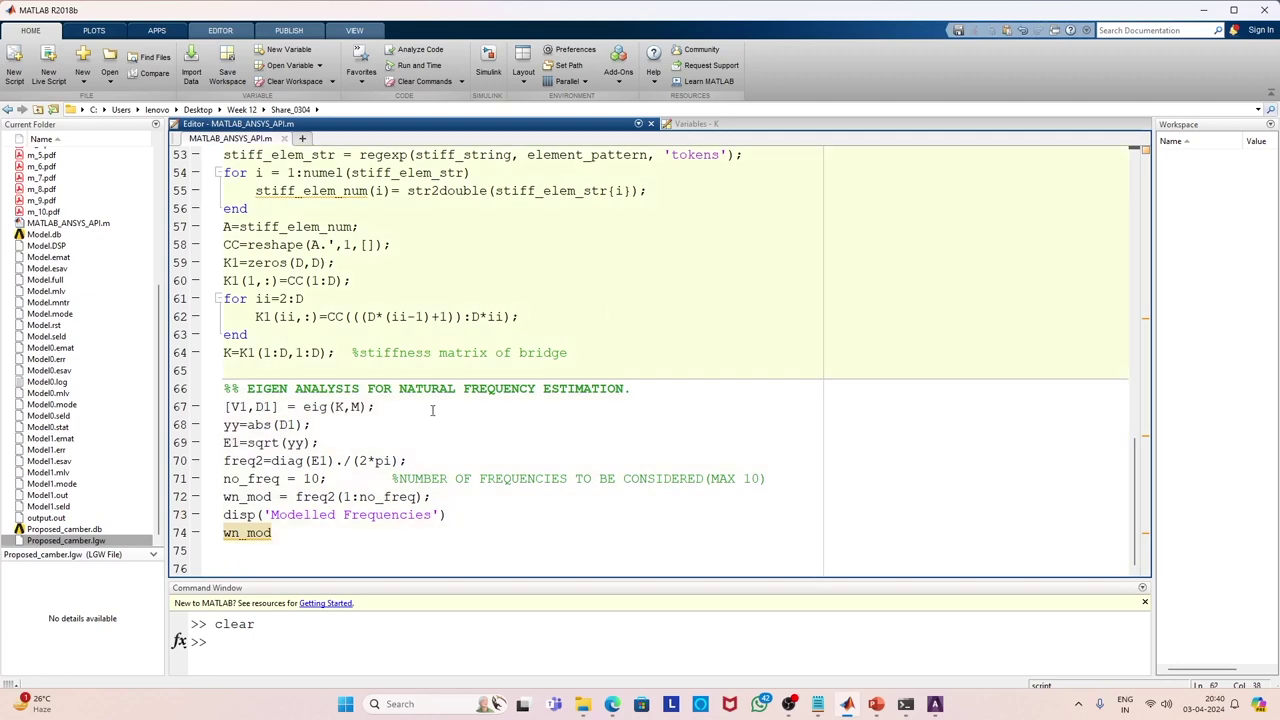
pyautogui.moveTo(225, 407); pyautogui.dragTo(380, 410)
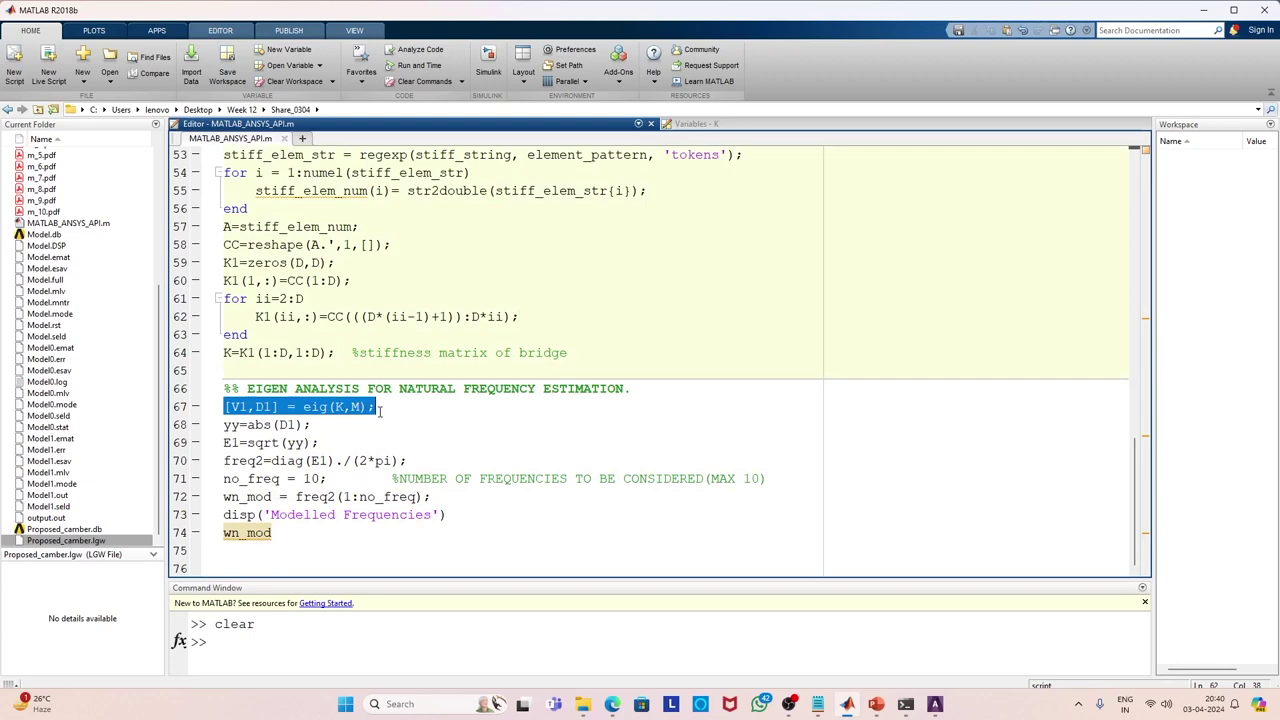
pyautogui.click(345, 410)
pyautogui.moveTo(307, 407); pyautogui.dragTo(335, 410)
pyautogui.click(320, 430)
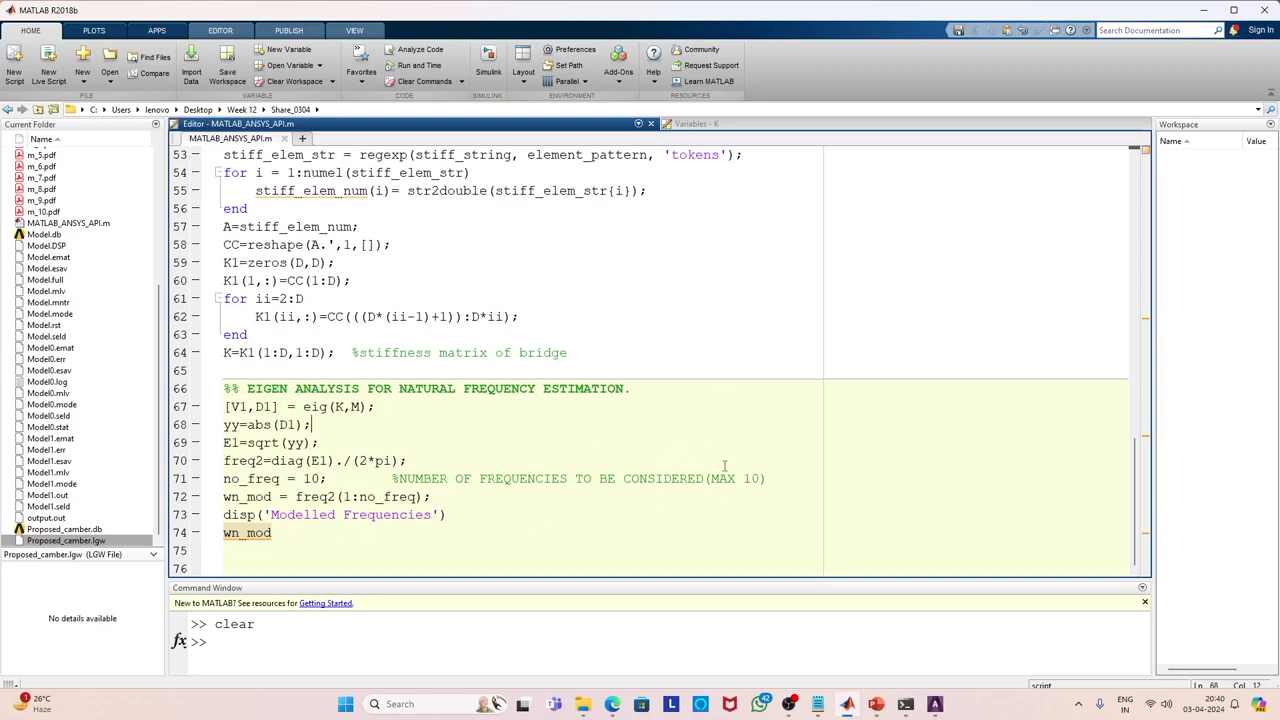
# Enlarge the Command Window area and run the whole MATLAB_ANSYS_API.m script from the editor.
pyautogui.scroll(17, 725, 465)
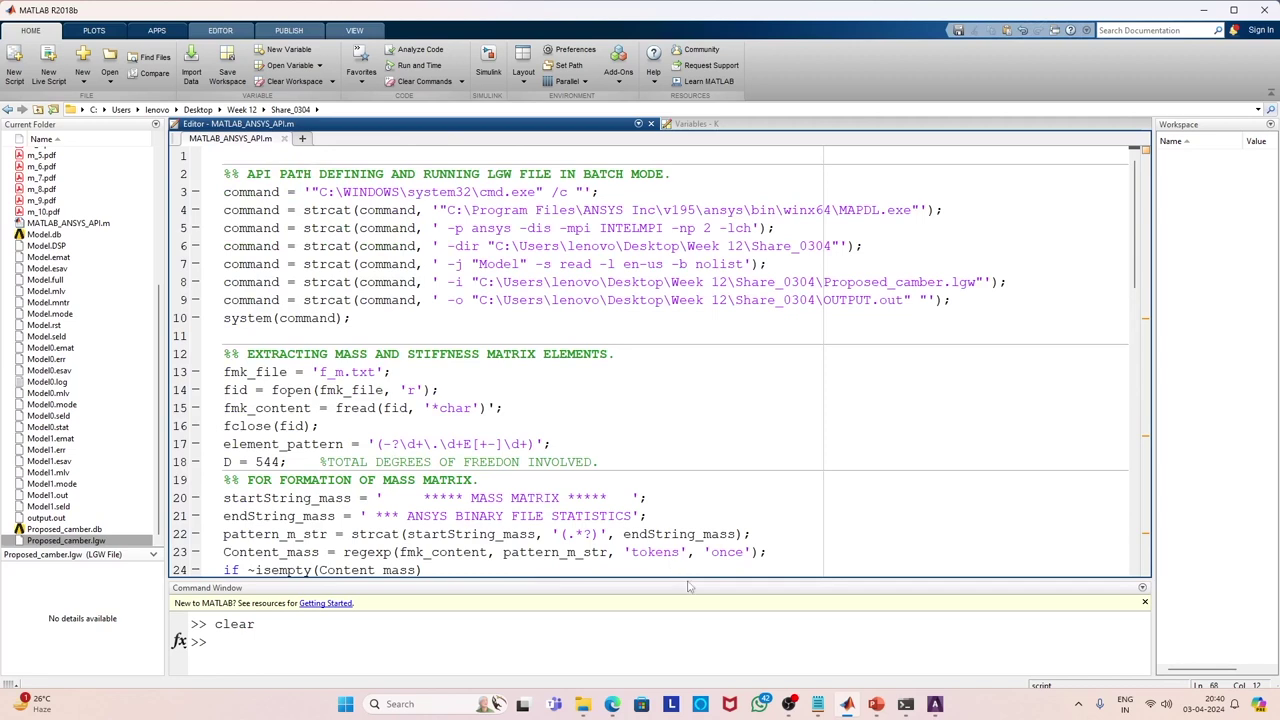
pyautogui.moveTo(688, 587); pyautogui.dragTo(686, 370)
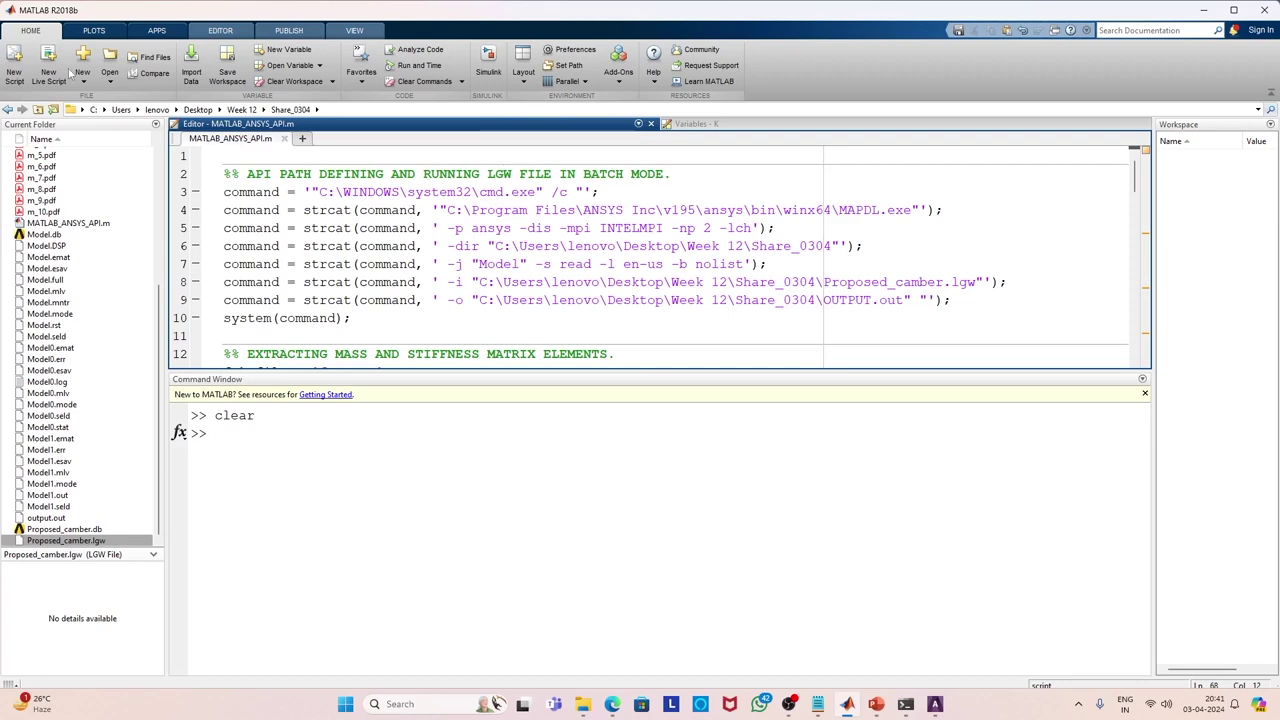
pyautogui.click(220, 30)
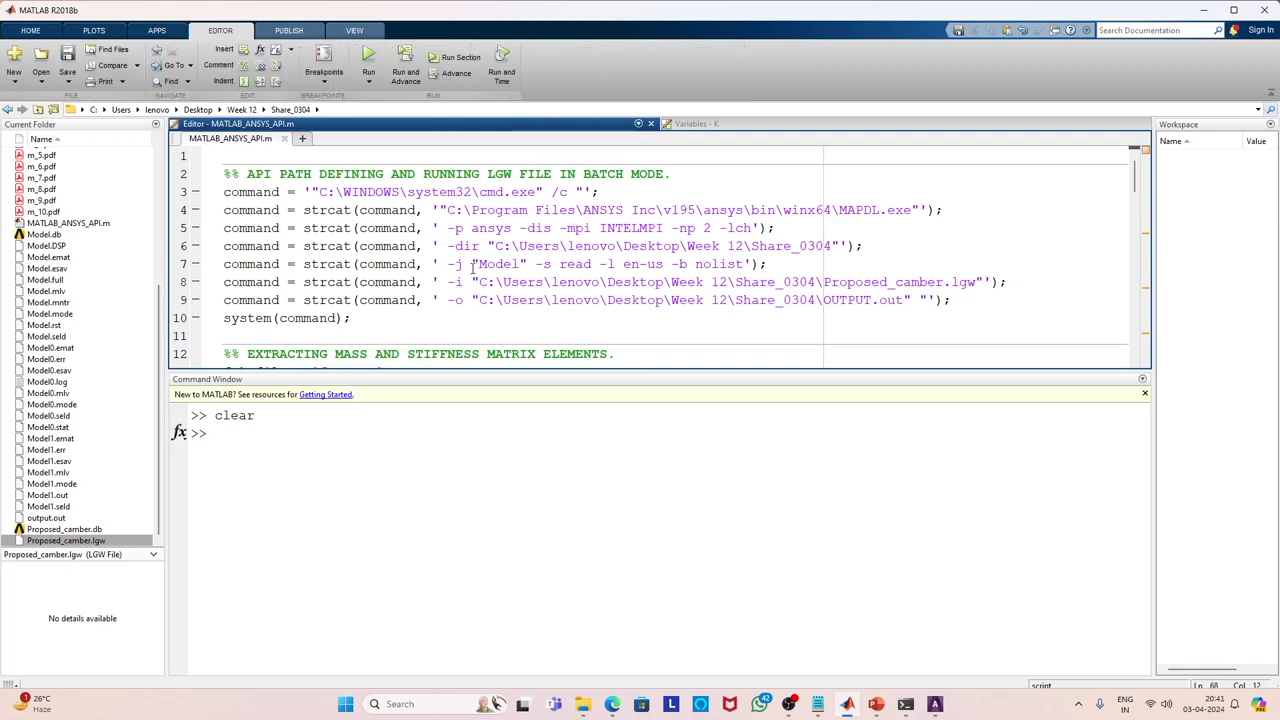
pyautogui.click(352, 318)
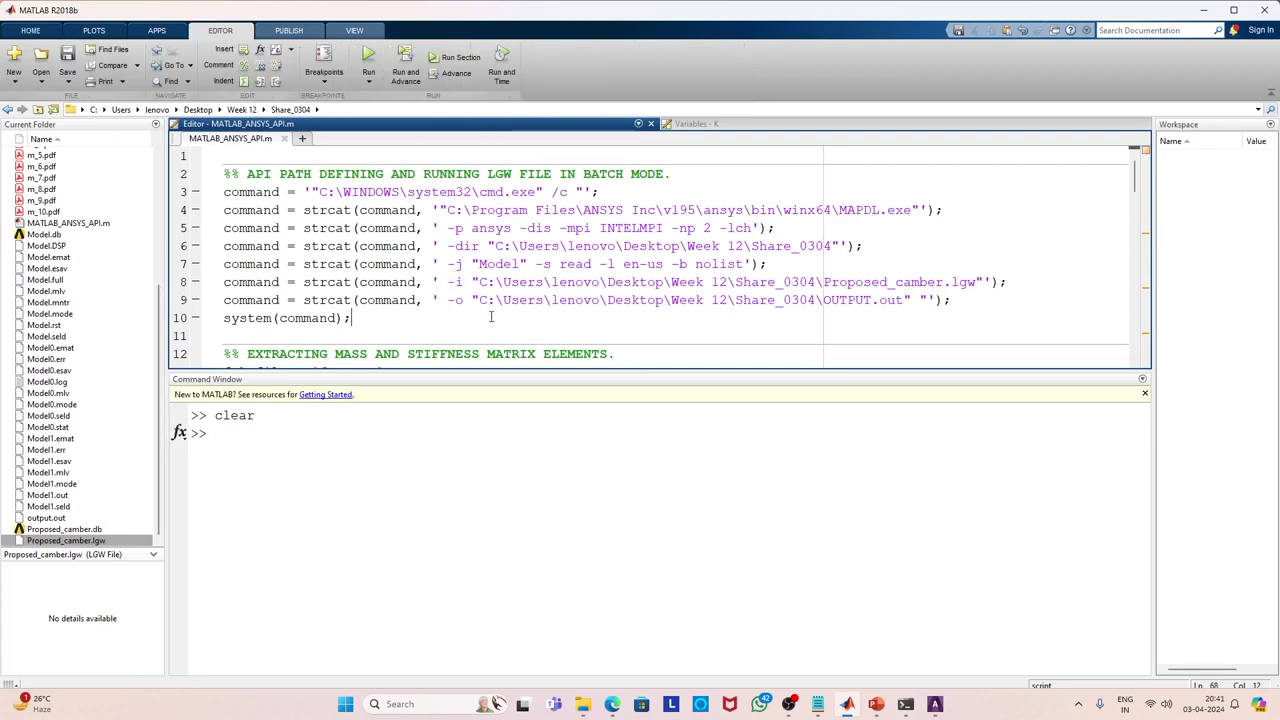
pyautogui.click(368, 60)
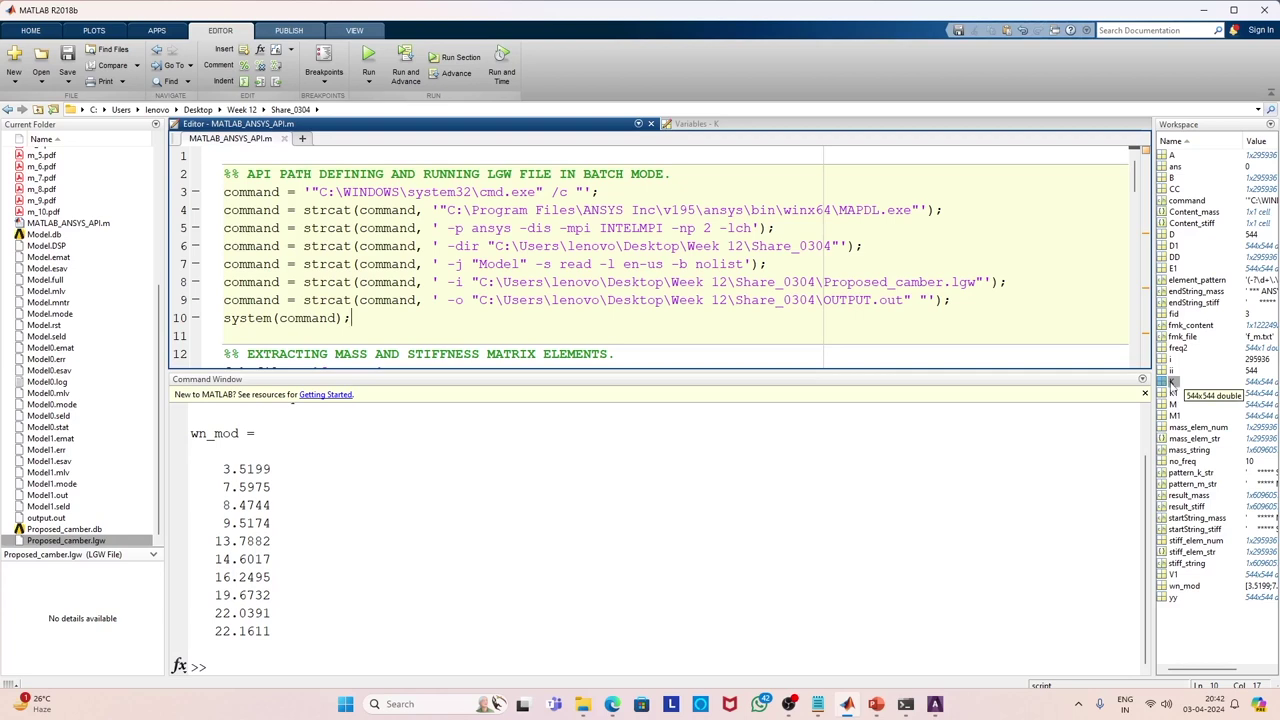
# Open the stiffness matrix K and the mass matrix M from the workspace to inspect their entries.
pyautogui.click(1173, 383)
pyautogui.doubleClick(1173, 383)
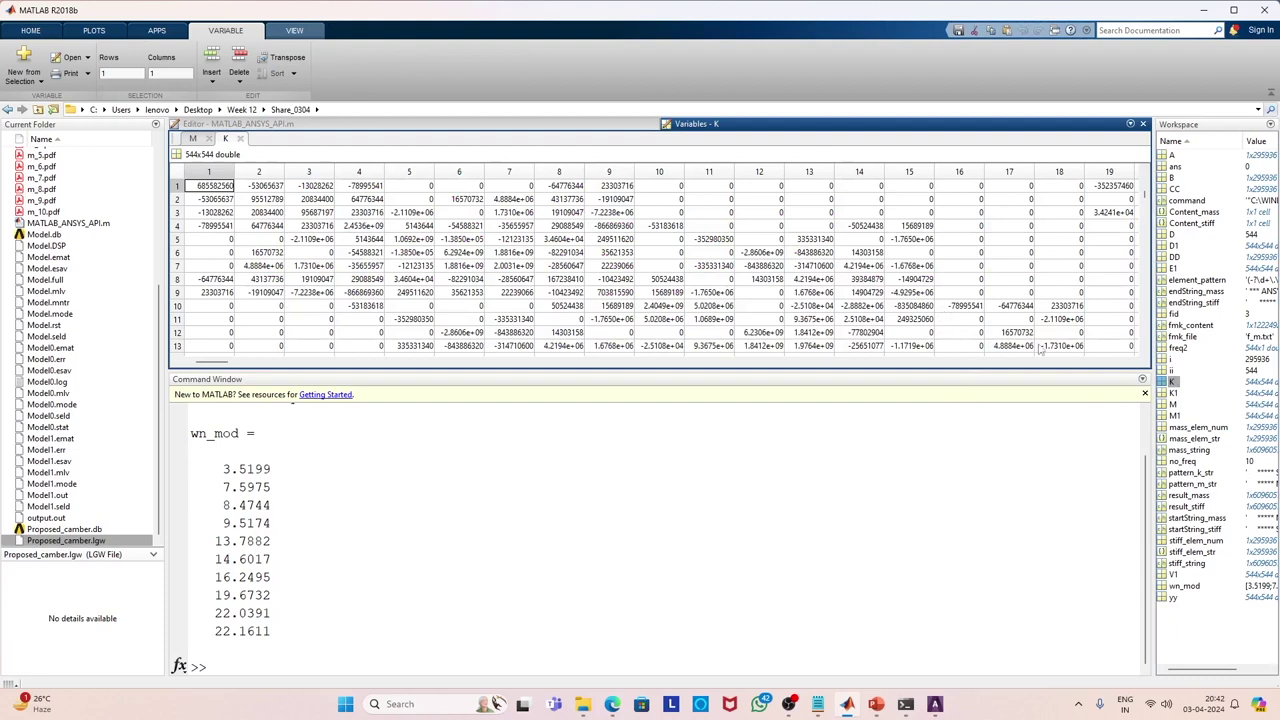
pyautogui.click(1175, 405)
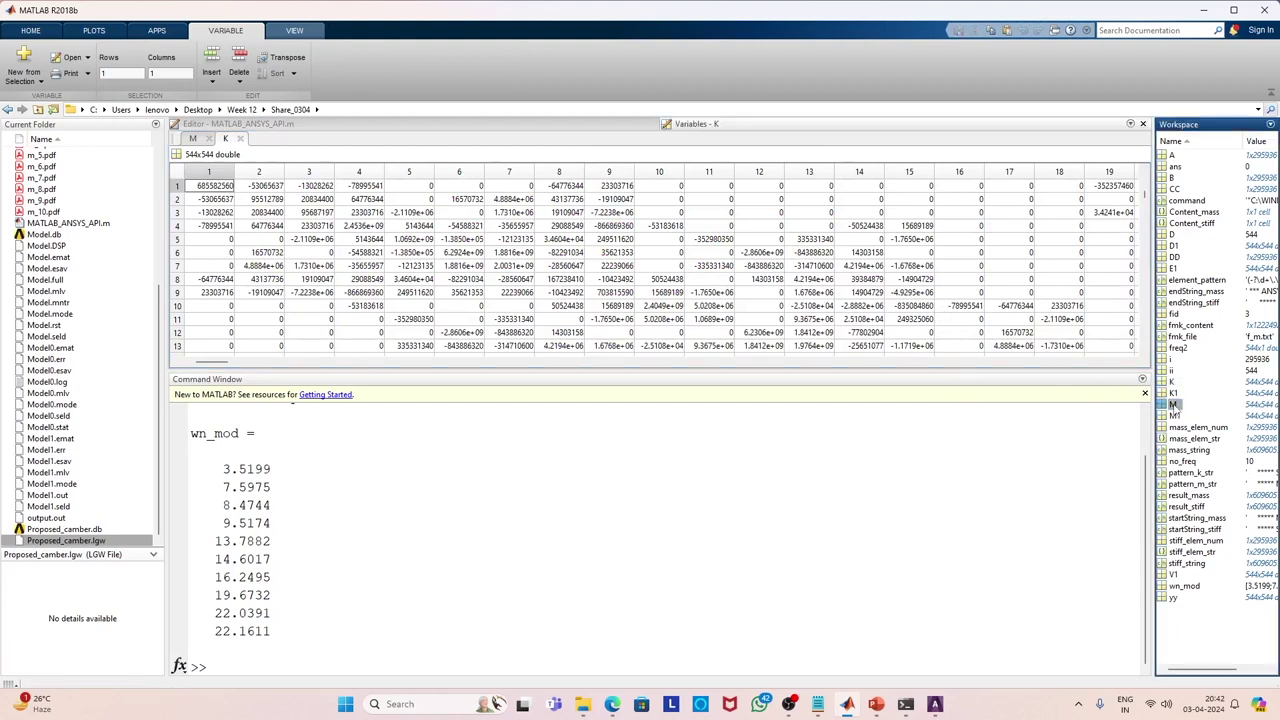
pyautogui.doubleClick(1175, 405)
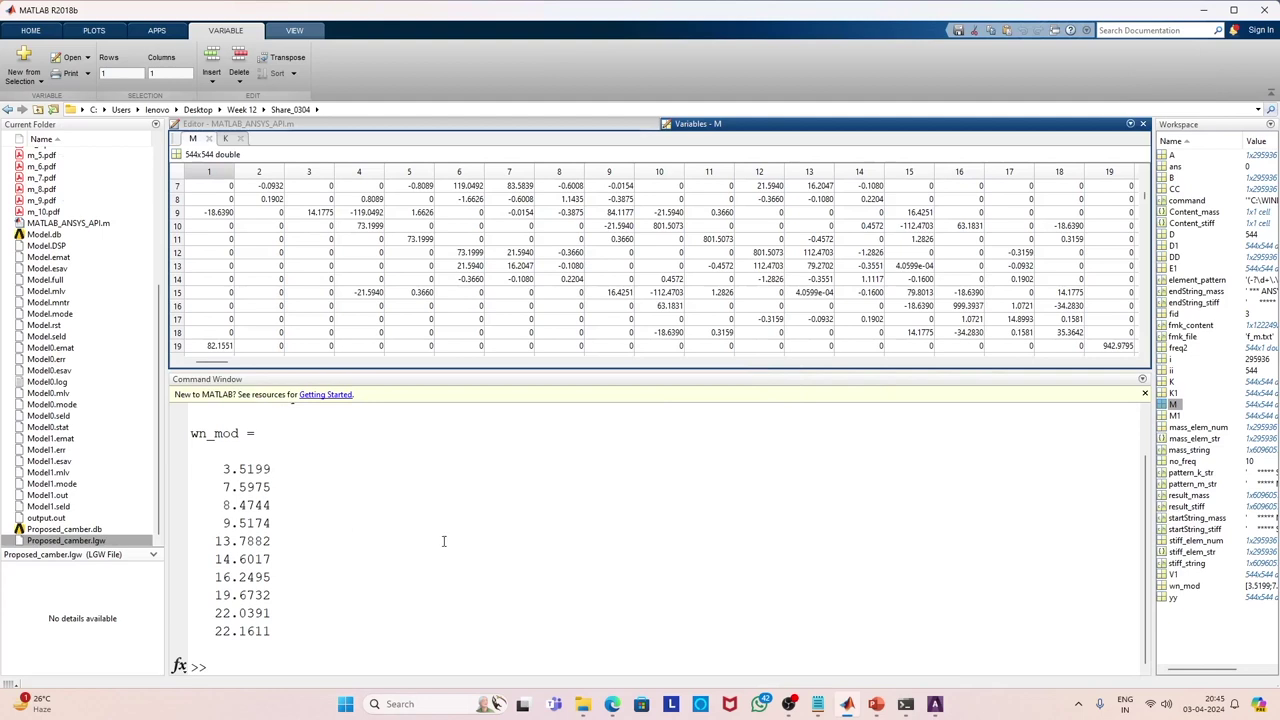
# Switch to the output file in Notepad and examine it from the run setup and material data to the results file's index of data sets.
pyautogui.moveTo(819, 708)
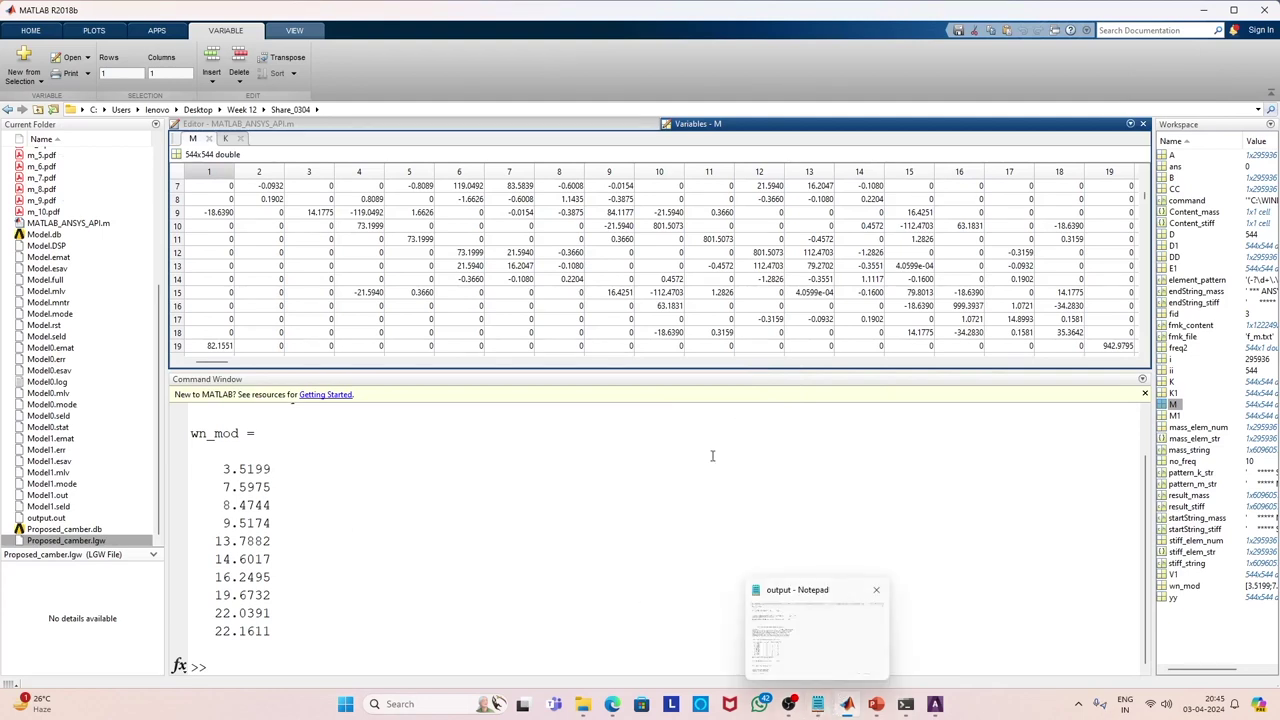
pyautogui.click(818, 705)
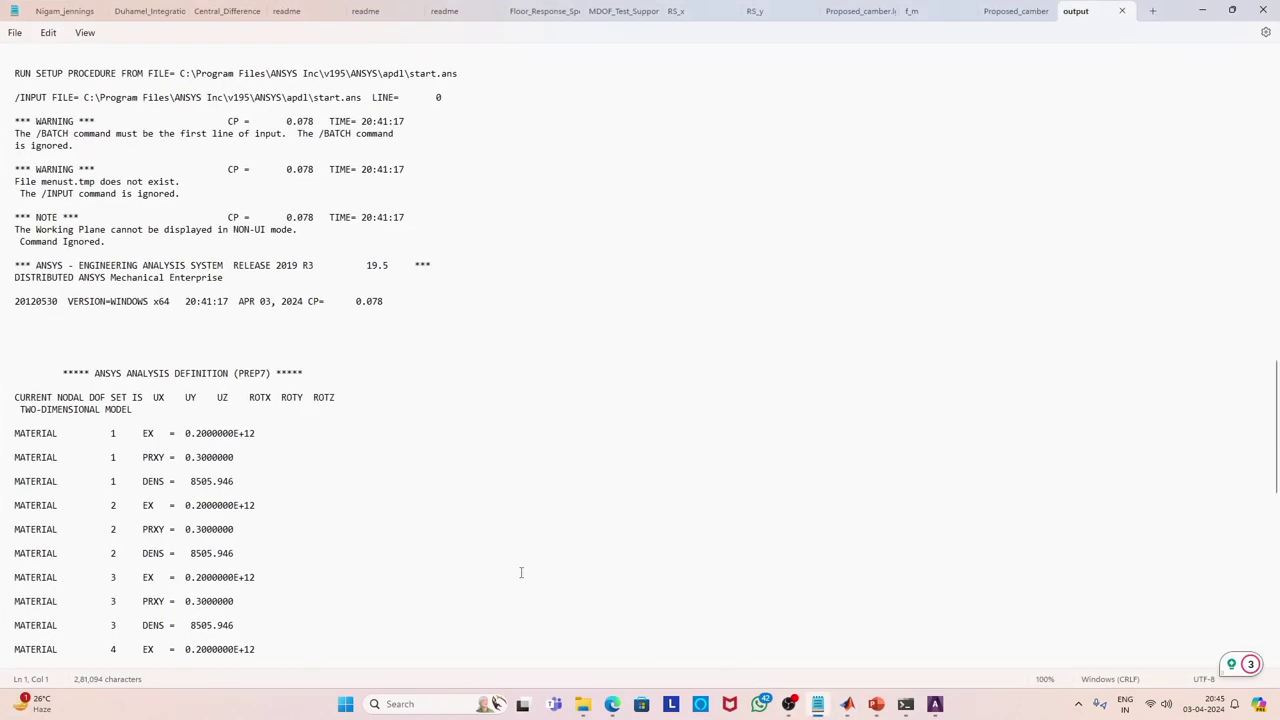
pyautogui.scroll(-4, 449, 485)
pyautogui.scroll(6, 449, 489)
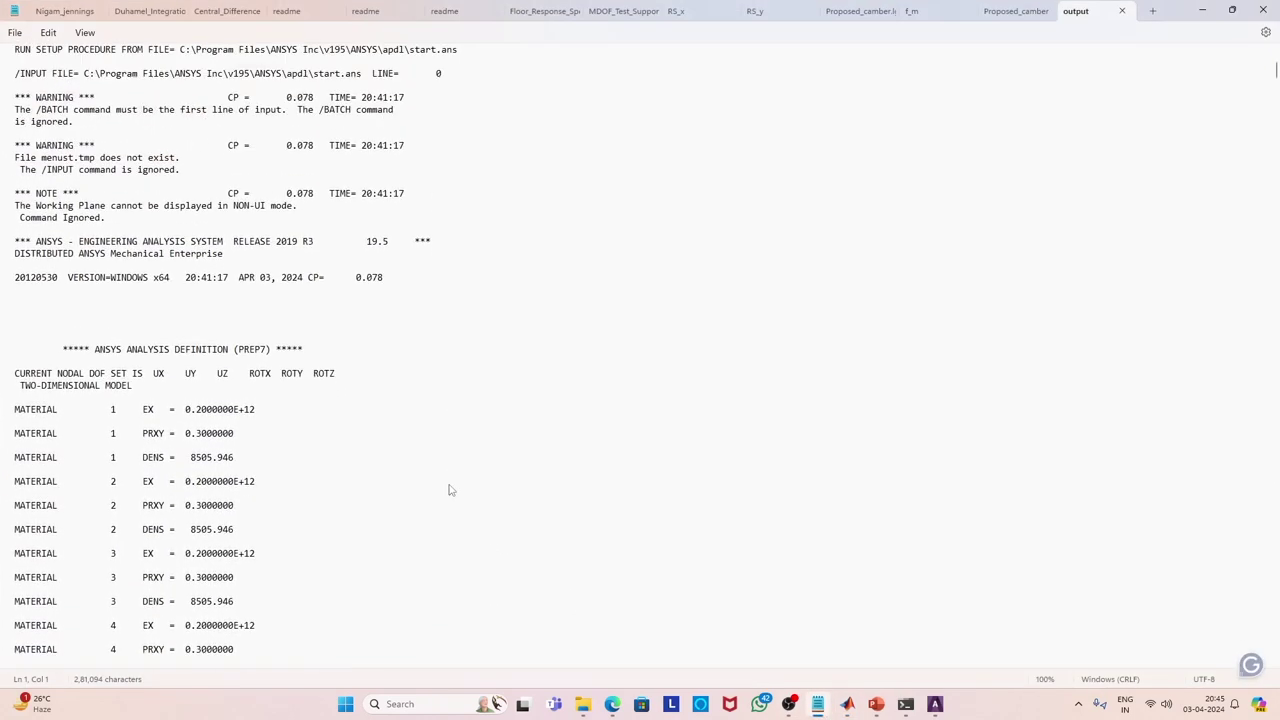
pyautogui.scroll(2, 449, 489)
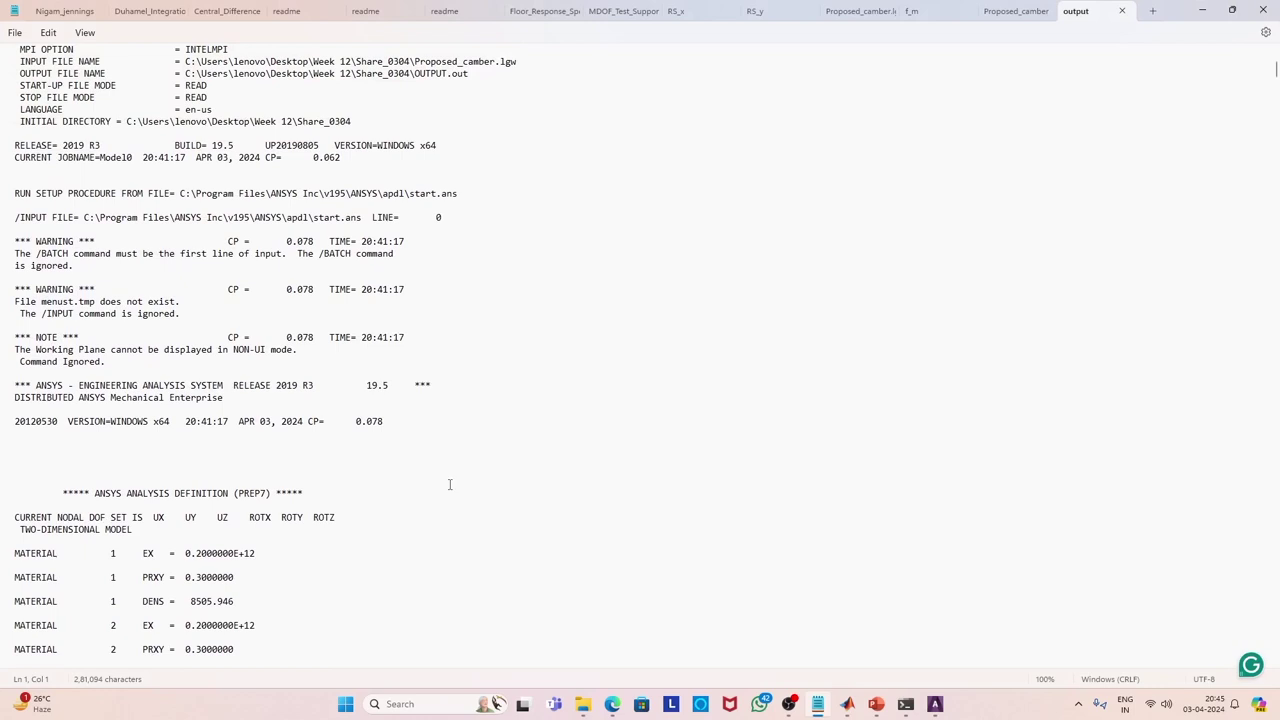
pyautogui.scroll(2, 449, 489)
pyautogui.scroll(-8, 449, 487)
pyautogui.scroll(-13, 449, 485)
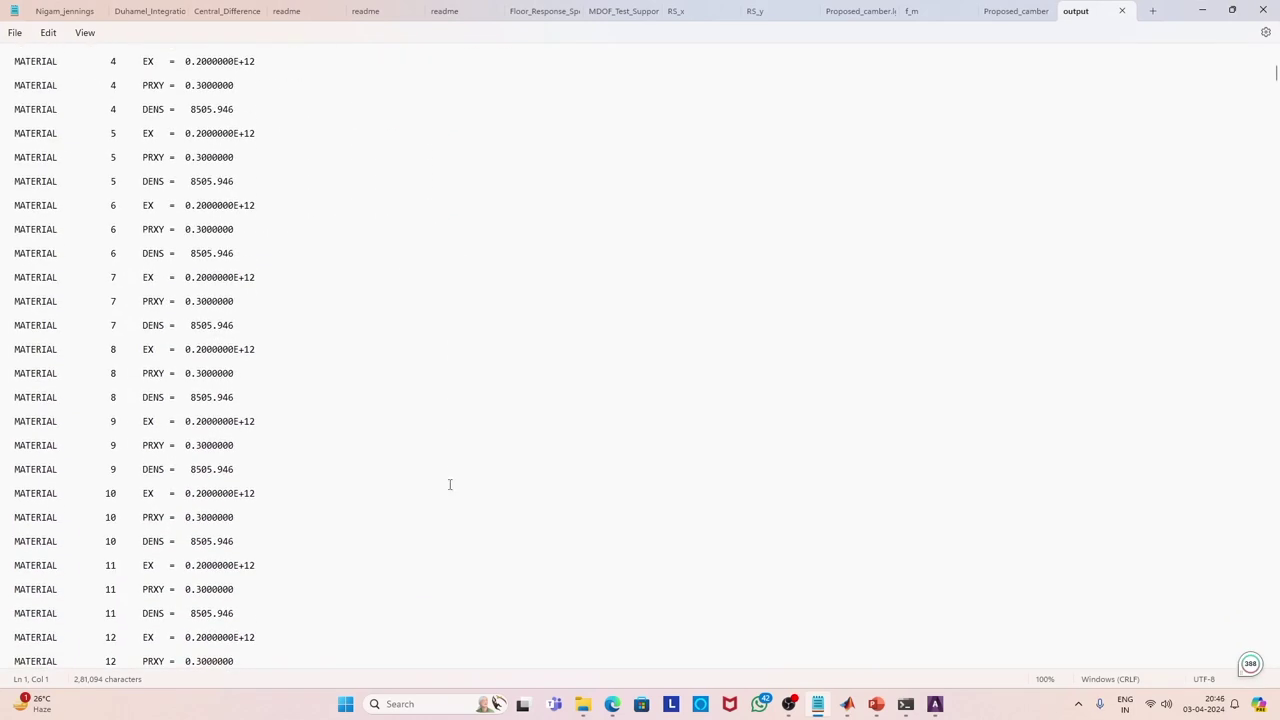
pyautogui.moveTo(1274, 74); pyautogui.dragTo(1252, 650)
pyautogui.scroll(1, 646, 369)
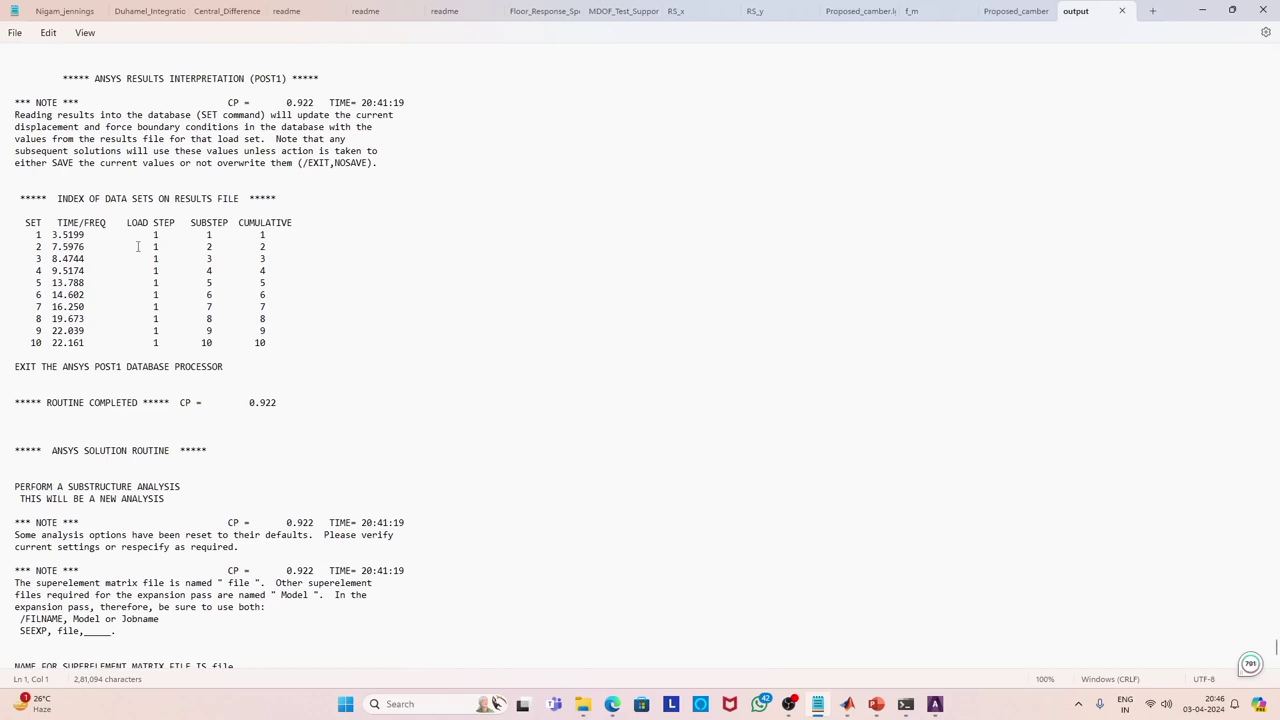
# Highlight data sets 1 to 10 with their frequencies in the results index, and switch to MATLAB to compare them with wn_mod.
pyautogui.click(27, 236)
pyautogui.keyDown('shift'); pyautogui.click(89, 343); pyautogui.keyUp('shift')
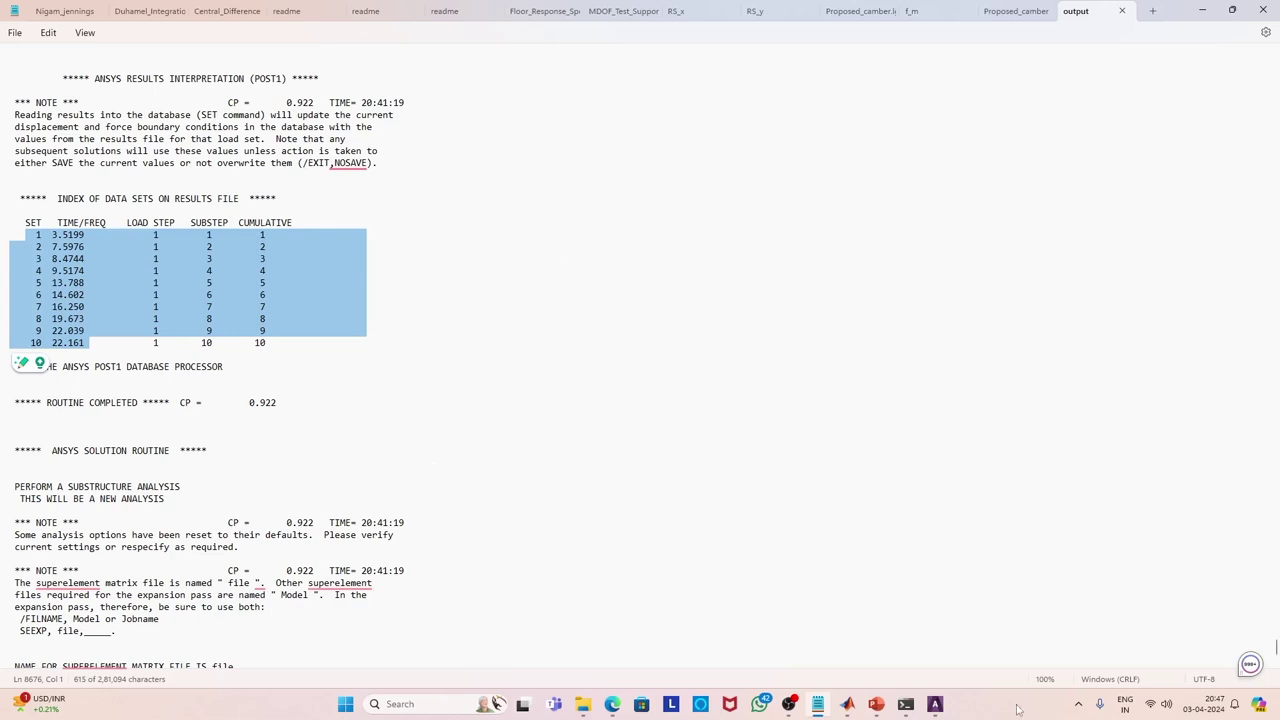
pyautogui.click(845, 706)
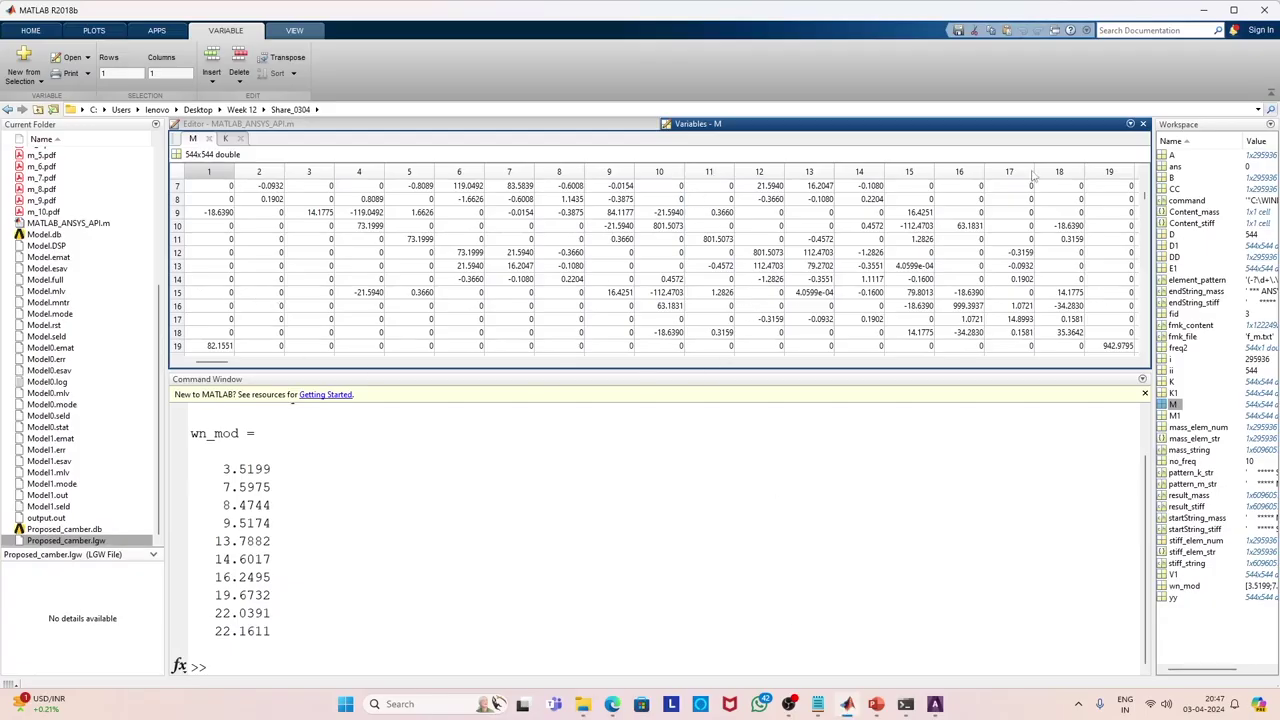
# Return to the MATLAB_ANSYS_API.m script, enlarge the editor area, and review the section that runs the LGW file in batch mode.
pyautogui.click(645, 125)
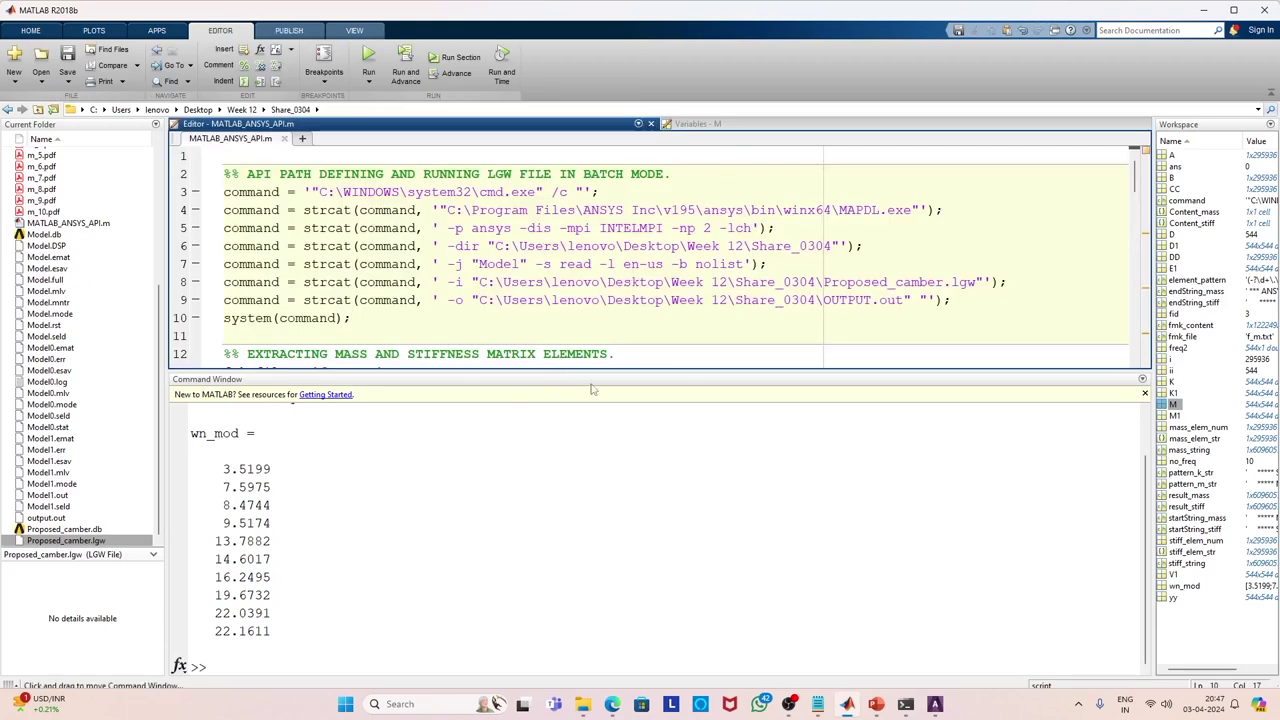
pyautogui.moveTo(630, 372); pyautogui.dragTo(641, 567)
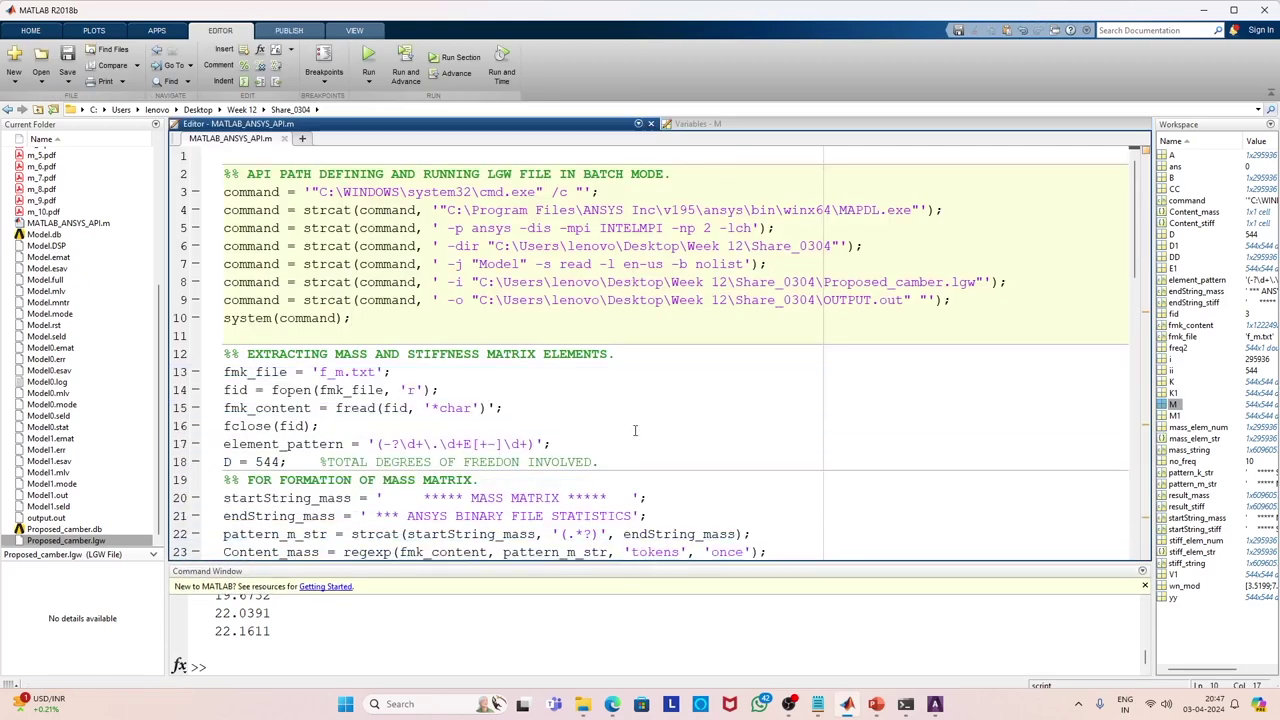
pyautogui.scroll(-2, 696, 321)
pyautogui.scroll(2, 689, 325)
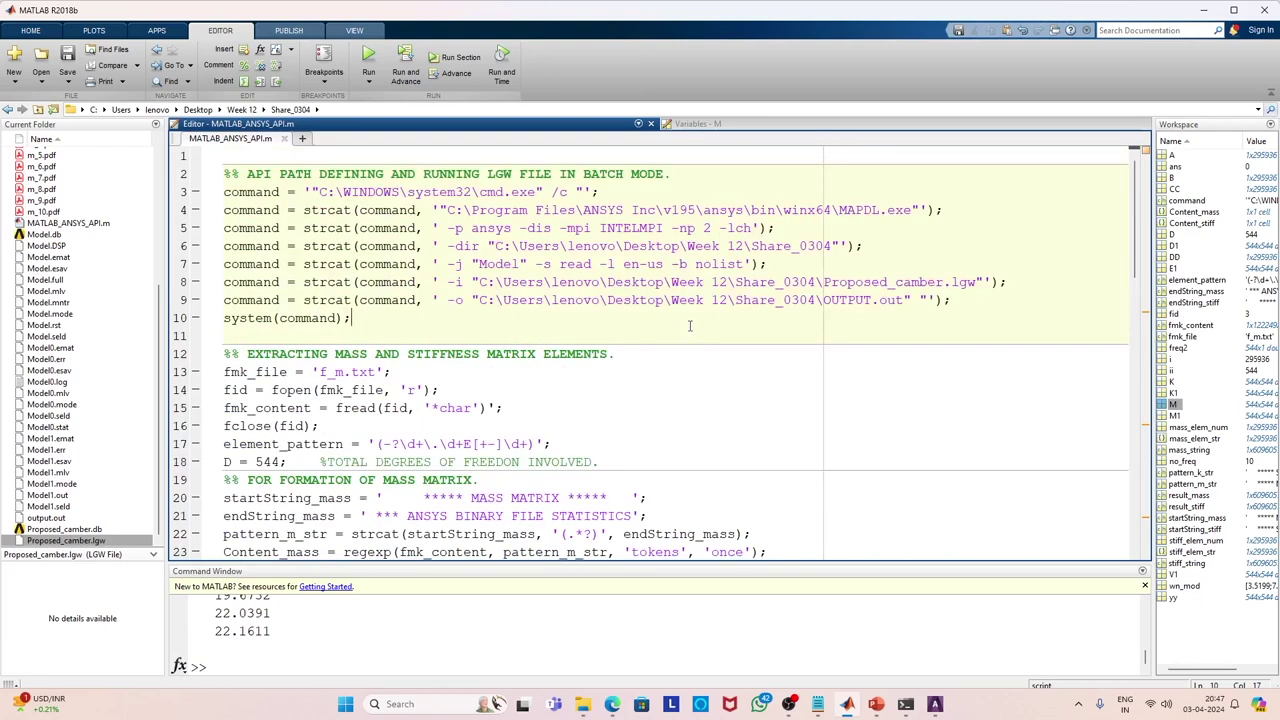
pyautogui.click(903, 263)
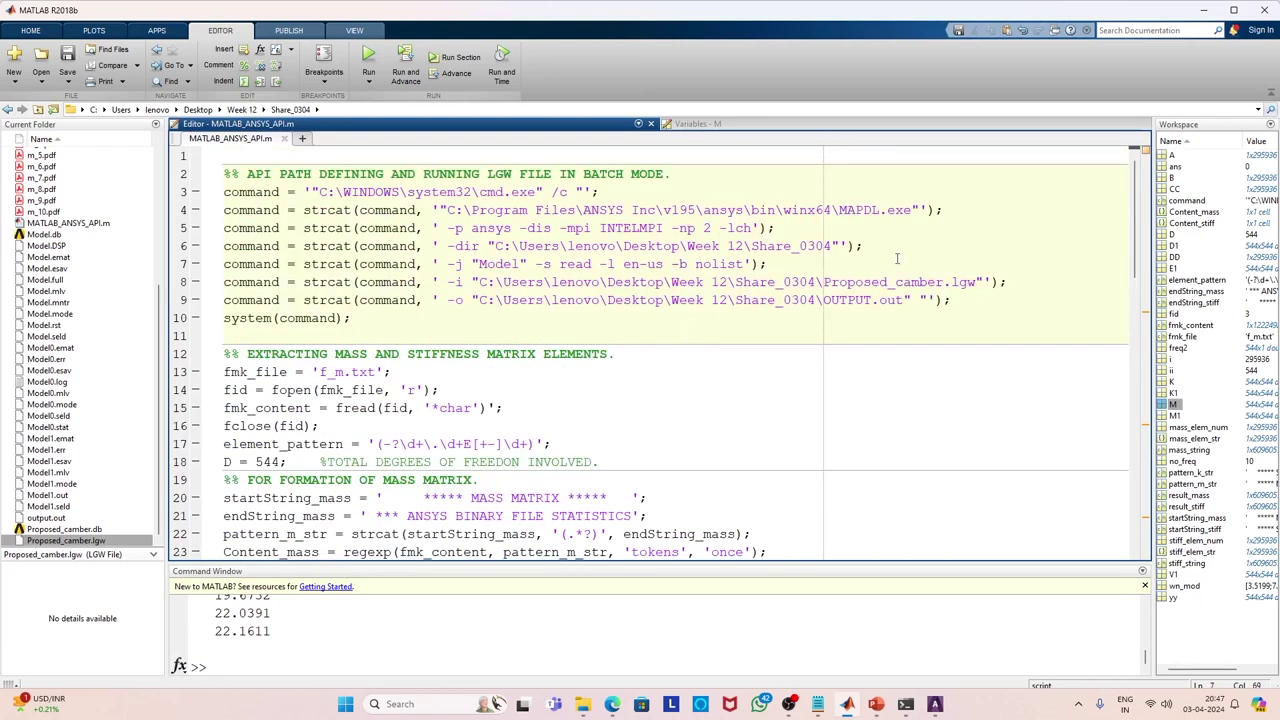